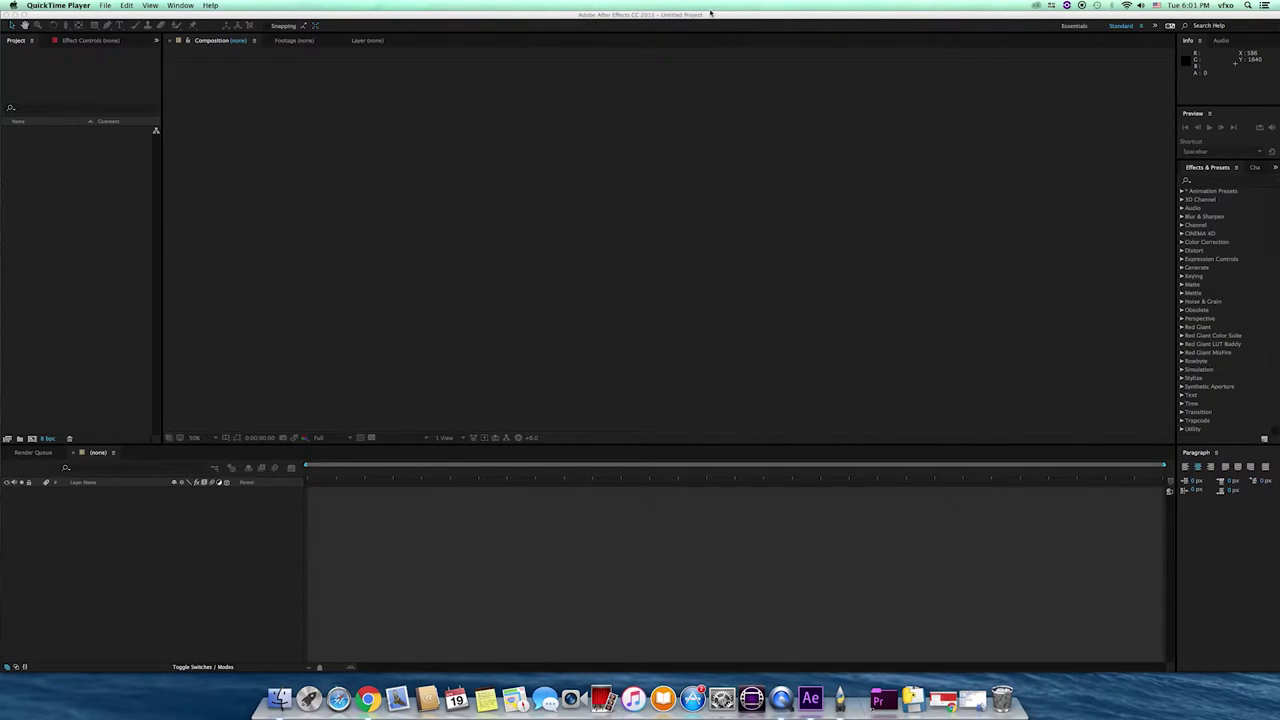
Step: Bring the empty Untitled After Effects project in front of QuickTime Player
{"action": "left_click", "coordinate": [709, 186]}
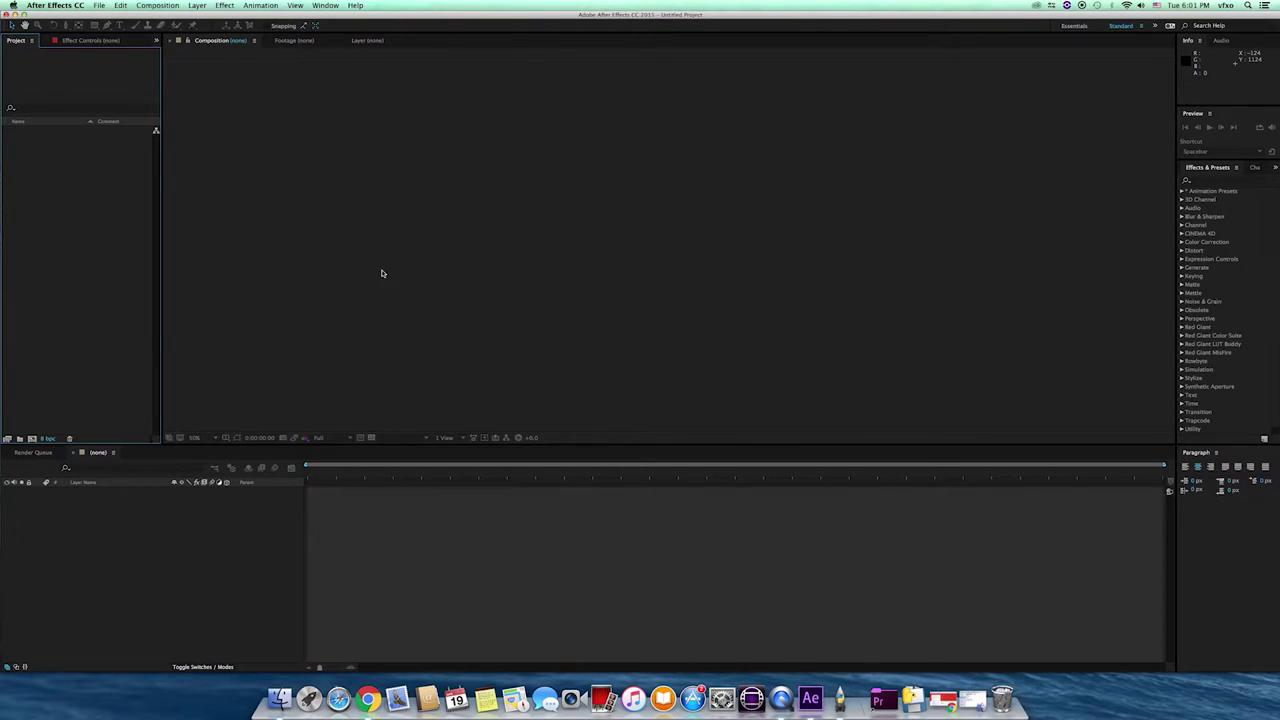
Step: Run SkyBox Creator.jsxbin from File > Scripts and move its panel to the upper right
{"action": "left_click", "coordinate": [101, 7]}
{"action": "mouse_move", "coordinate": [160, 275]}
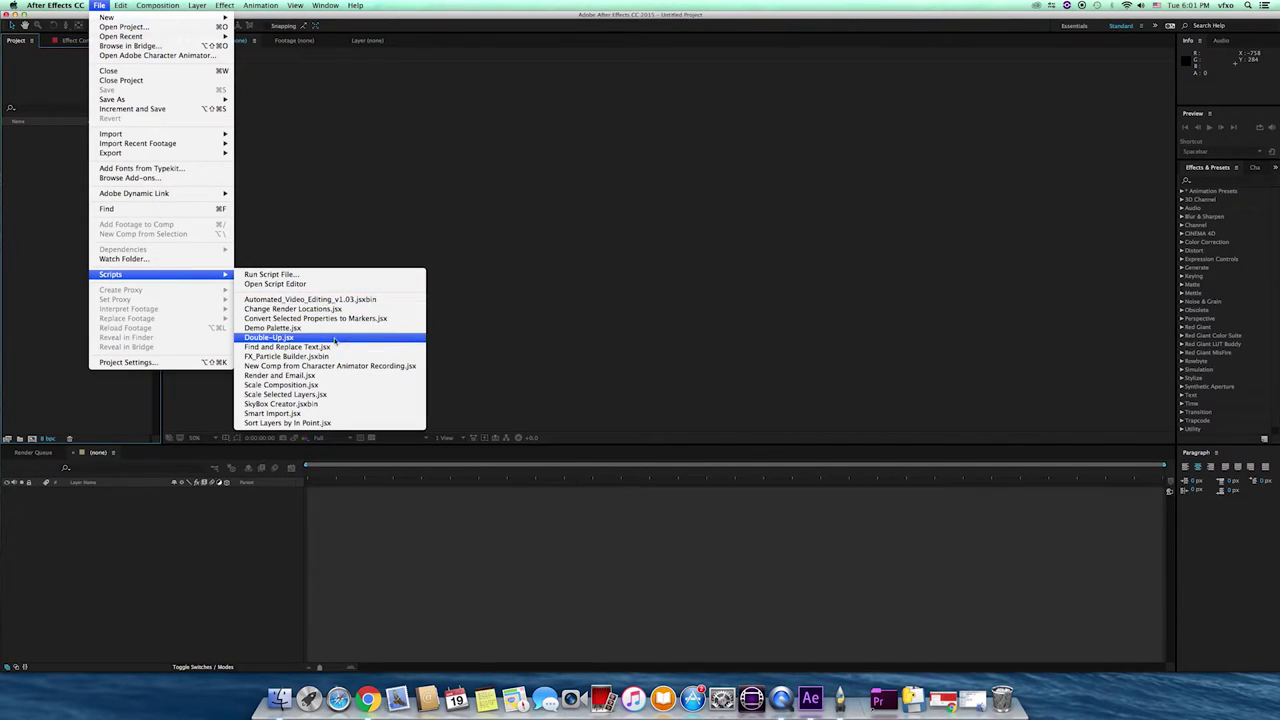
{"action": "left_click", "coordinate": [316, 407]}
{"action": "left_click_drag", "start_coordinate": [625, 275], "coordinate": [969, 160]}
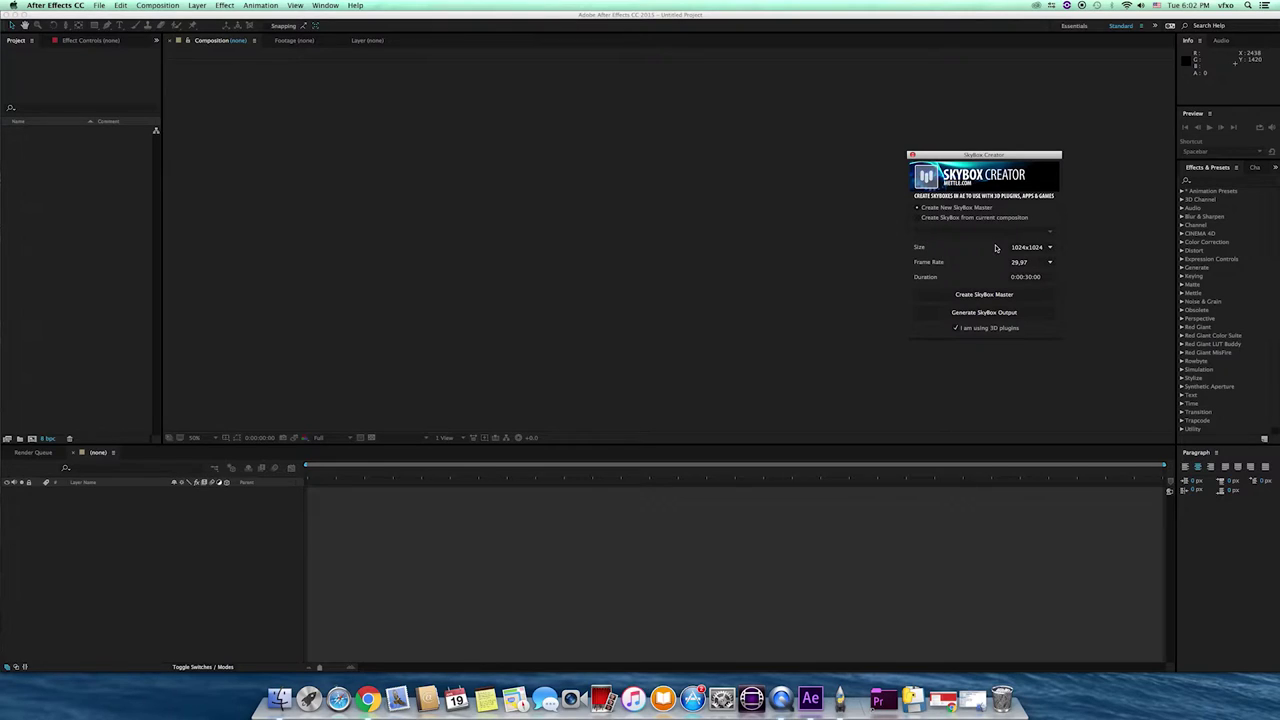
Step: Choose Create New SkyBox Master with a SkyBox size of 1024x1024
{"action": "left_click", "coordinate": [924, 220]}
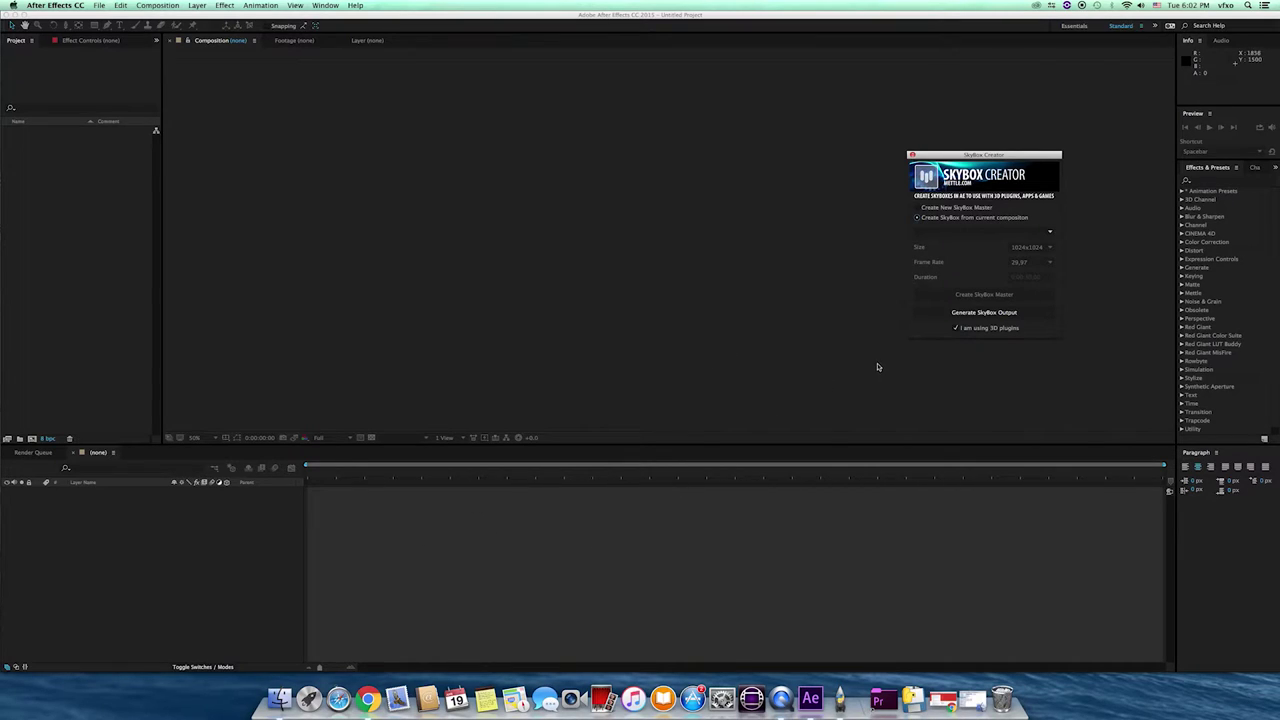
{"action": "left_click", "coordinate": [935, 208]}
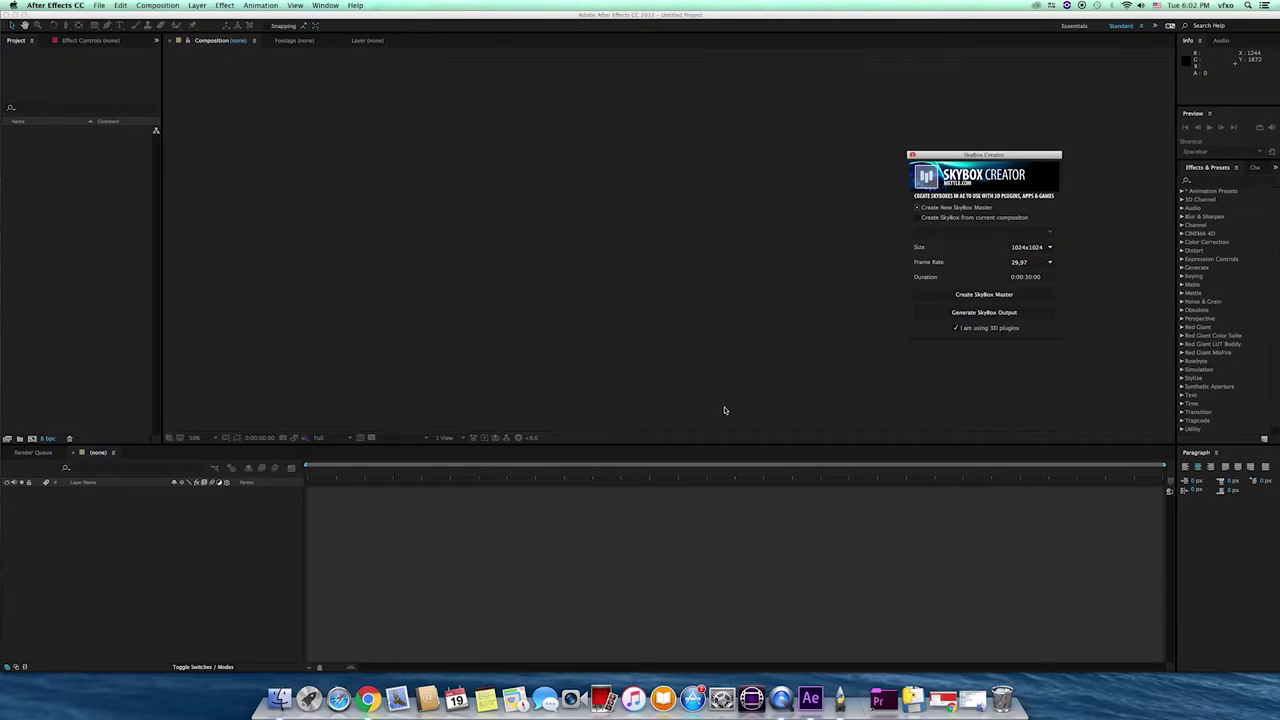
{"action": "left_click", "coordinate": [1049, 247]}
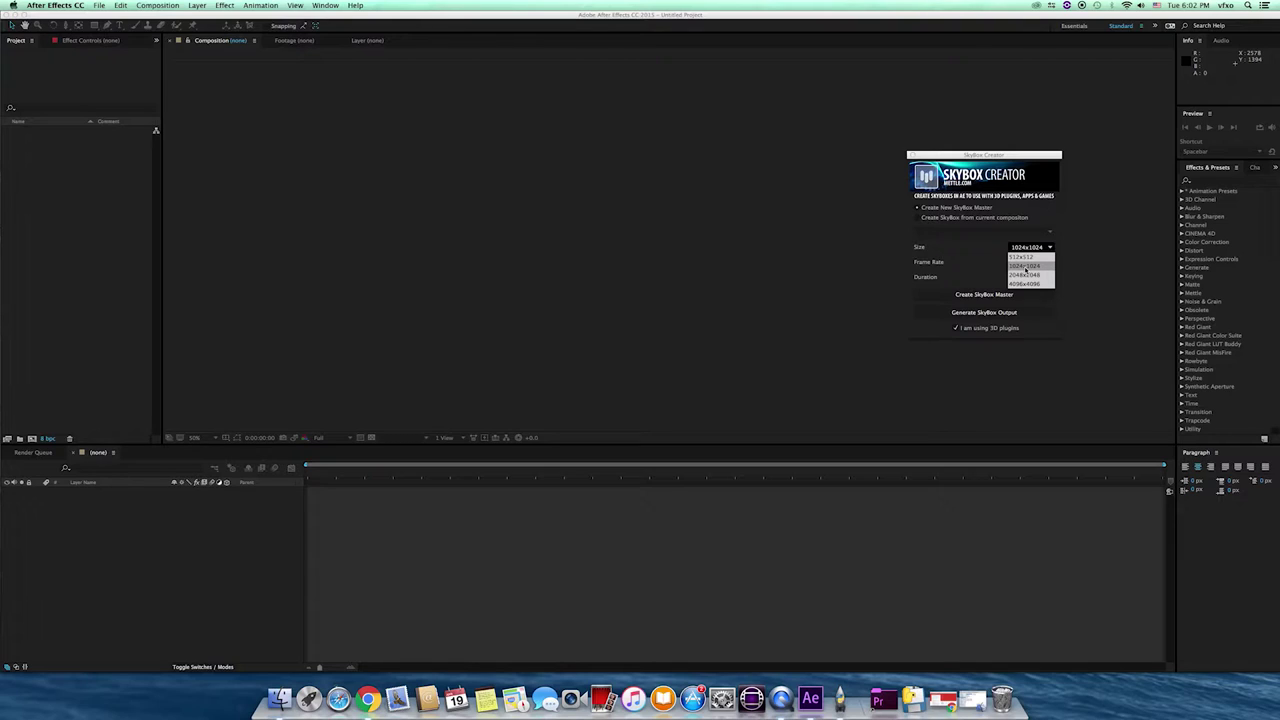
{"action": "left_click", "coordinate": [1026, 268]}
{"action": "left_click", "coordinate": [1030, 248]}
{"action": "left_click", "coordinate": [1023, 267]}
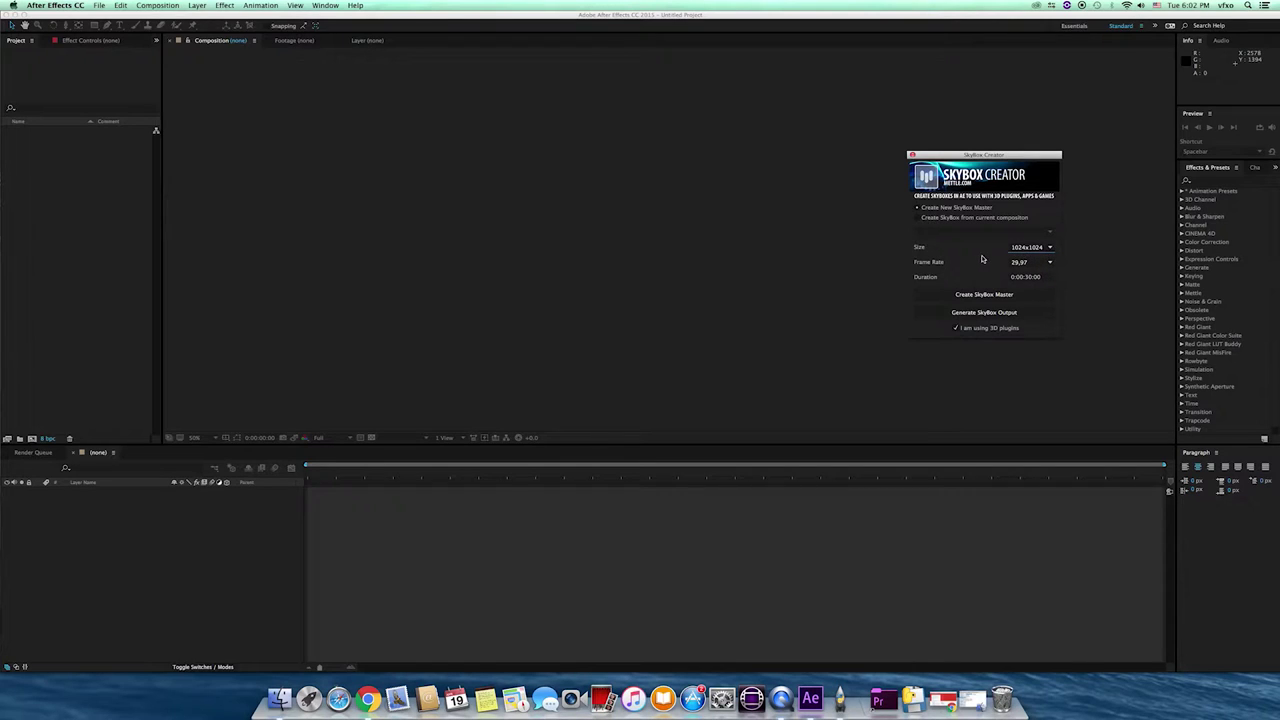
Step: Set frame rate 25, duration 0:00:15:00, and enable I am using 3D plugins
{"action": "left_click", "coordinate": [1018, 262]}
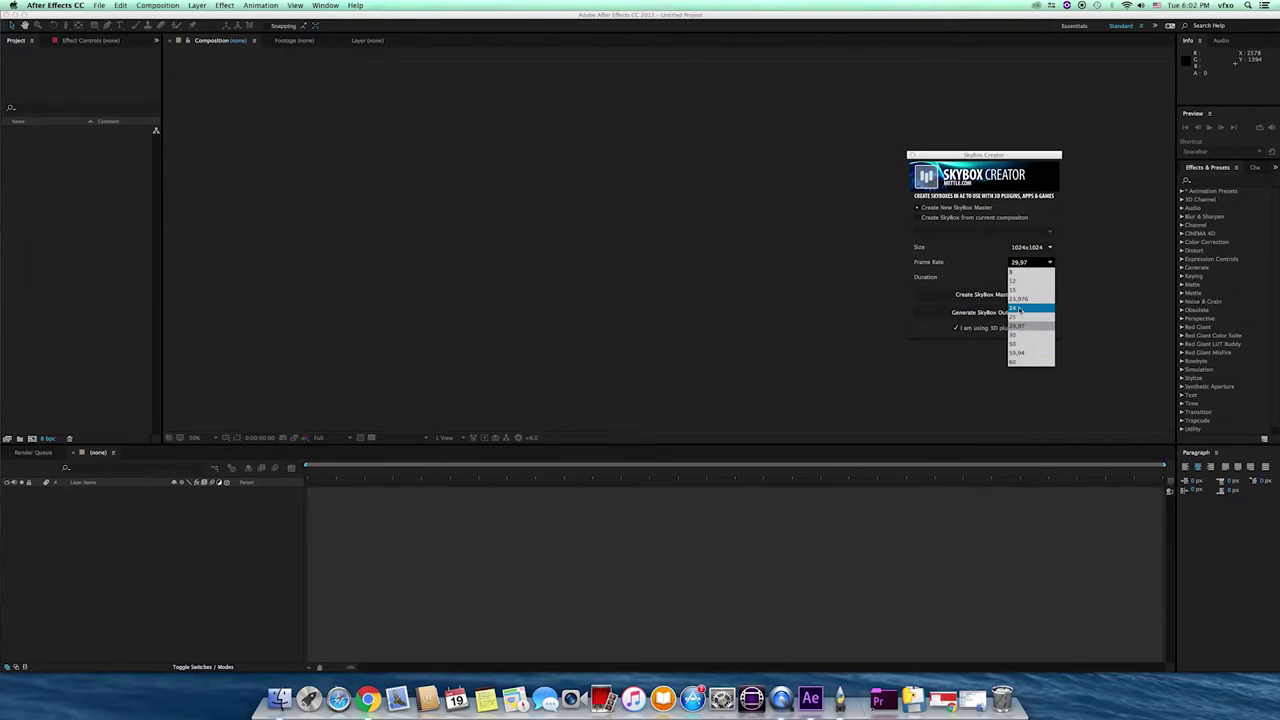
{"action": "left_click", "coordinate": [1016, 317]}
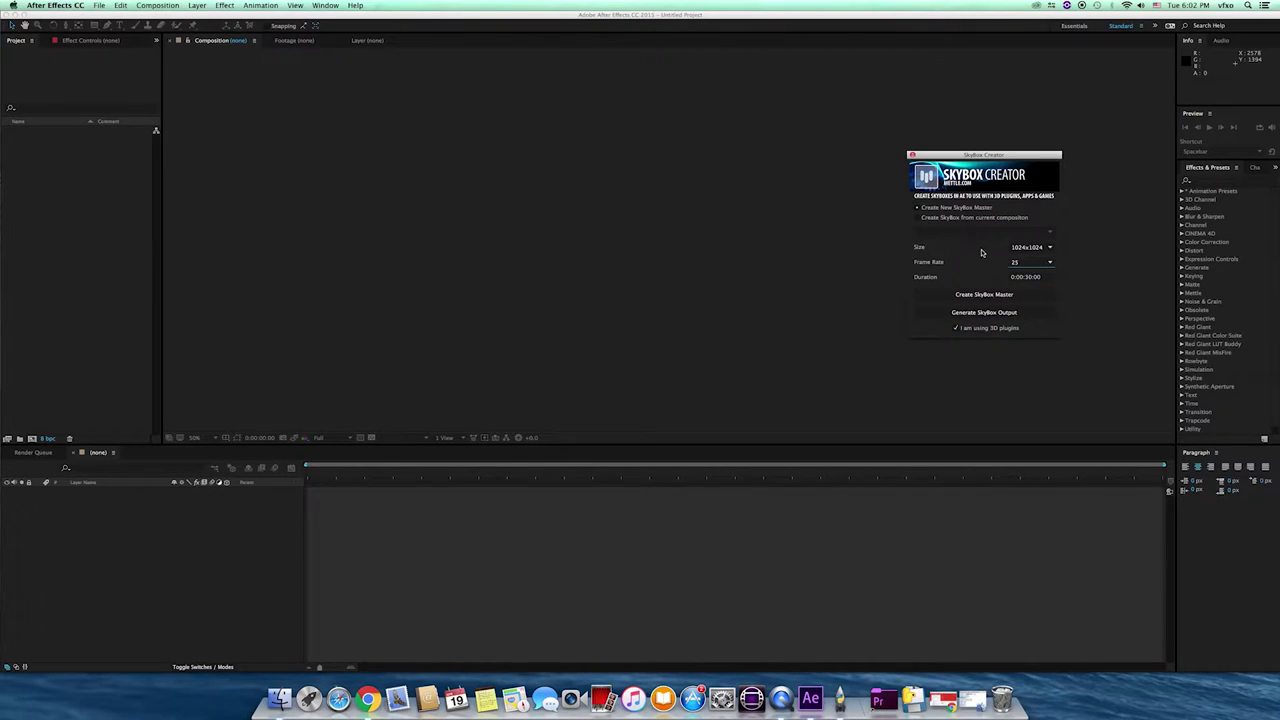
{"action": "left_click", "coordinate": [1029, 280]}
{"action": "left_click", "coordinate": [1029, 277]}
{"action": "left_click", "coordinate": [1028, 277]}
{"action": "key", "text": "Return"}
{"action": "left_click", "coordinate": [956, 328]}
{"action": "left_click", "coordinate": [957, 328]}
{"action": "left_click", "coordinate": [963, 297]}
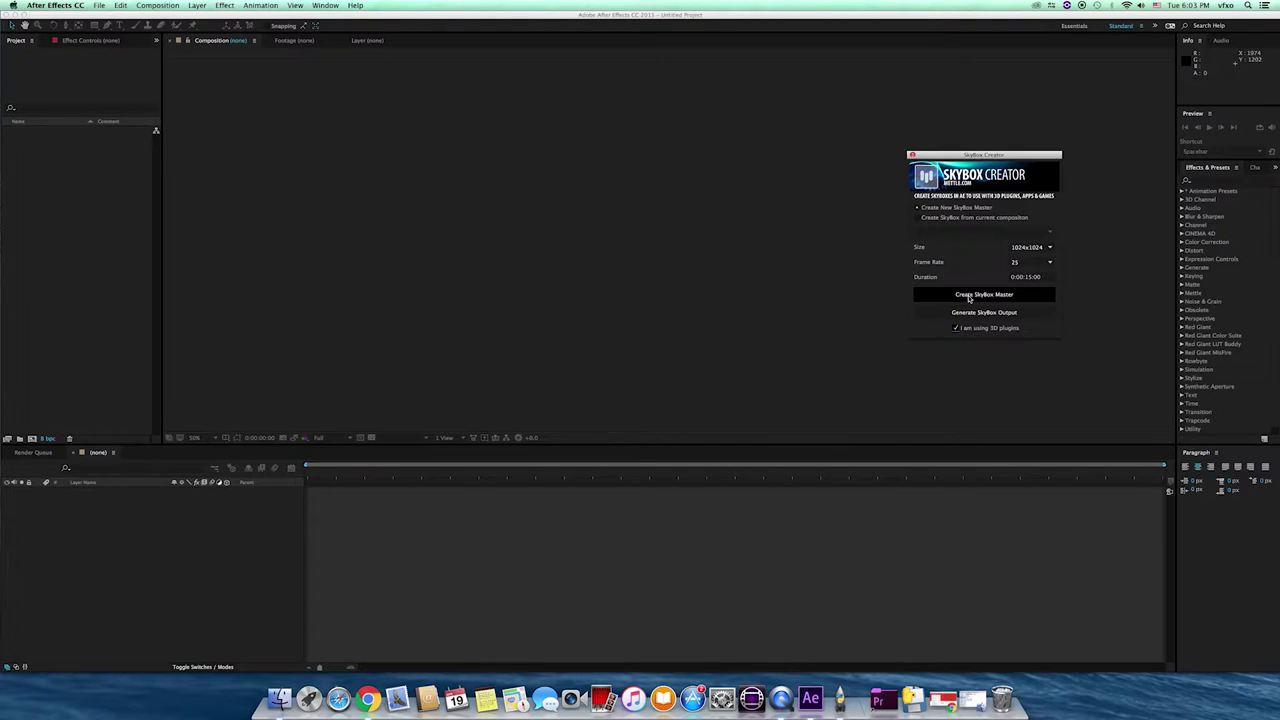
Step: Create the 1024x1024, 25 fps, 15-second SkyBox Master with its camera, viewer at 50%
{"action": "left_click", "coordinate": [969, 297]}
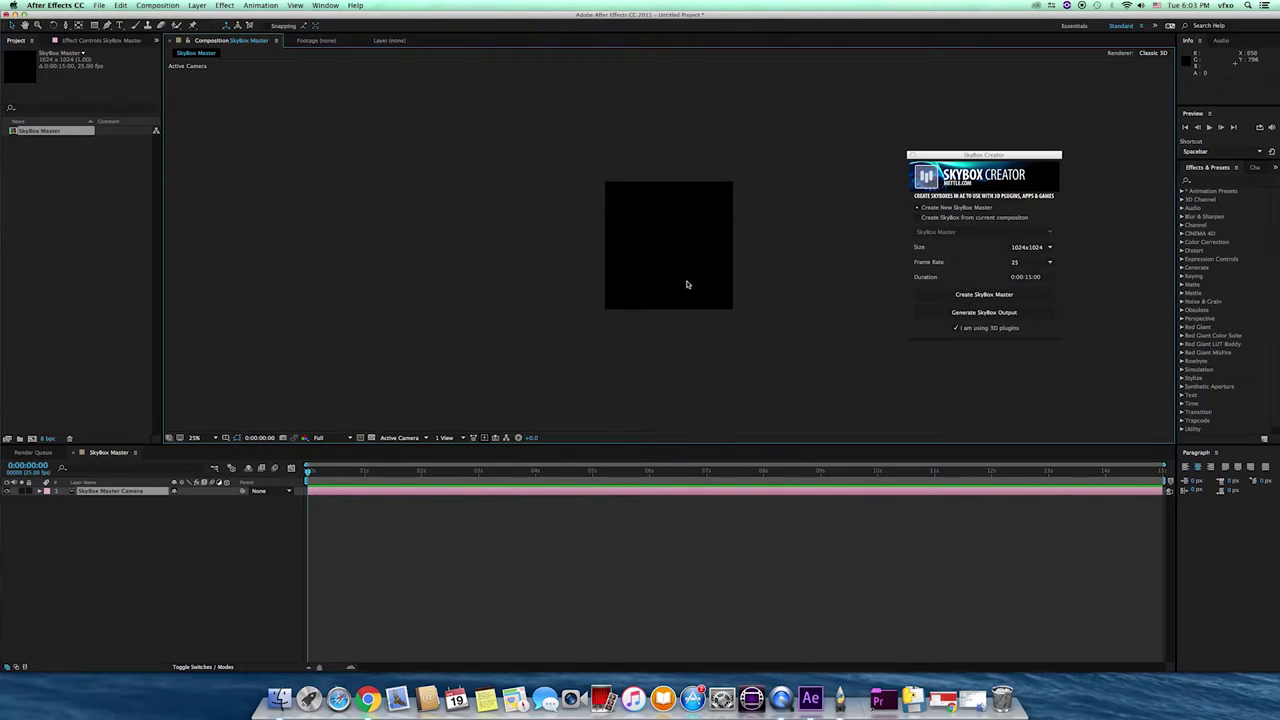
{"action": "key", "text": "period"}
{"action": "key", "text": "period"}
{"action": "key", "text": "period"}
{"action": "key", "text": "comma"}
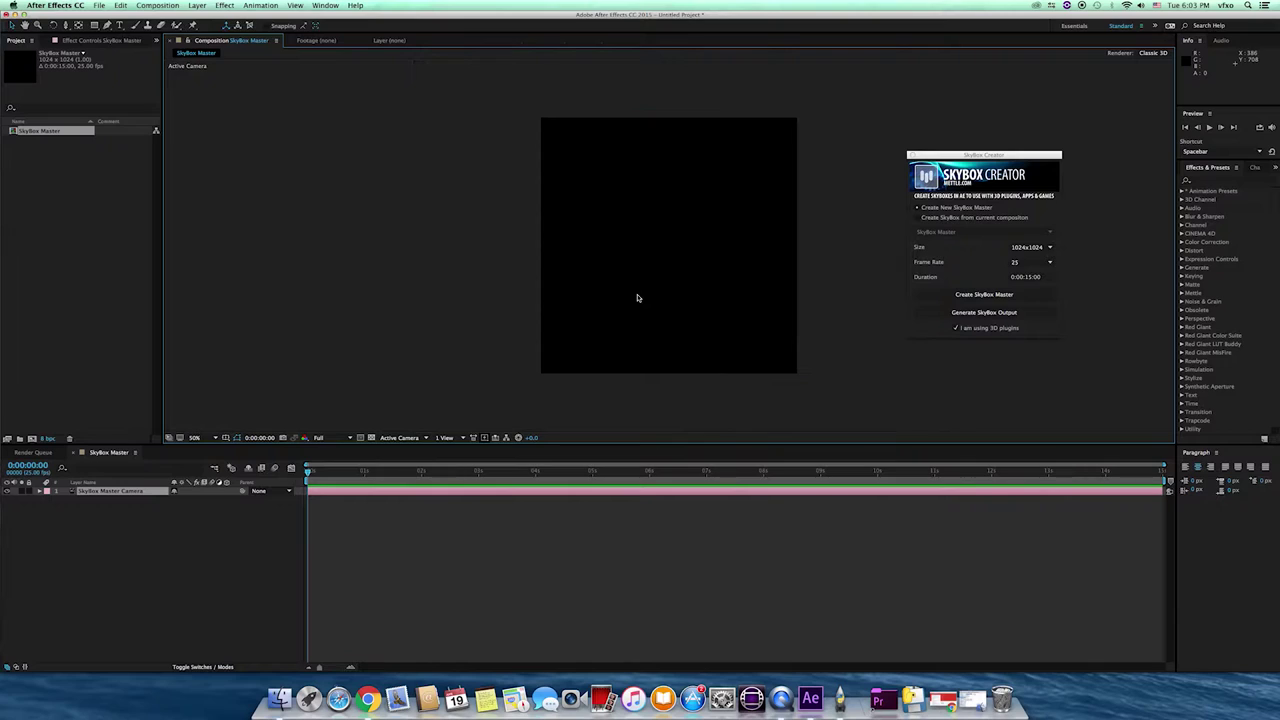
{"action": "left_click_drag", "start_coordinate": [998, 155], "coordinate": [1172, 479]}
{"action": "key", "text": "period"}
{"action": "key", "text": "period"}
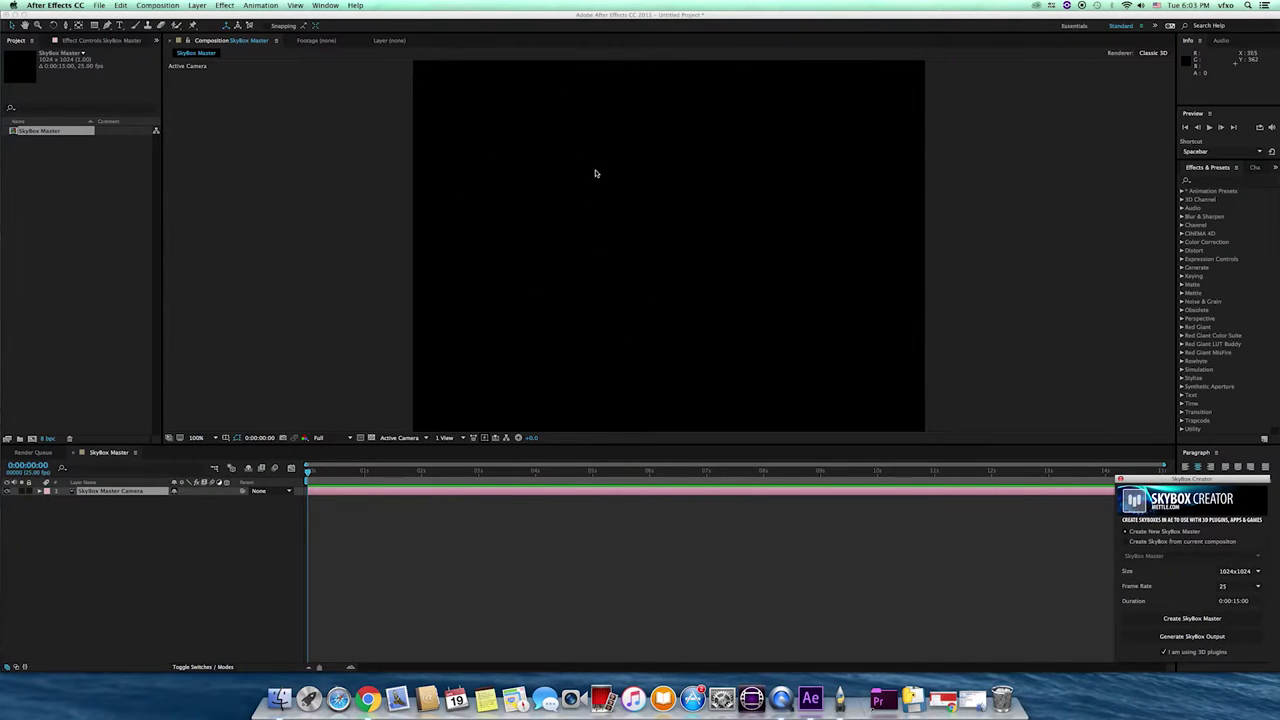
{"action": "key", "text": "comma"}
{"action": "key", "text": "comma"}
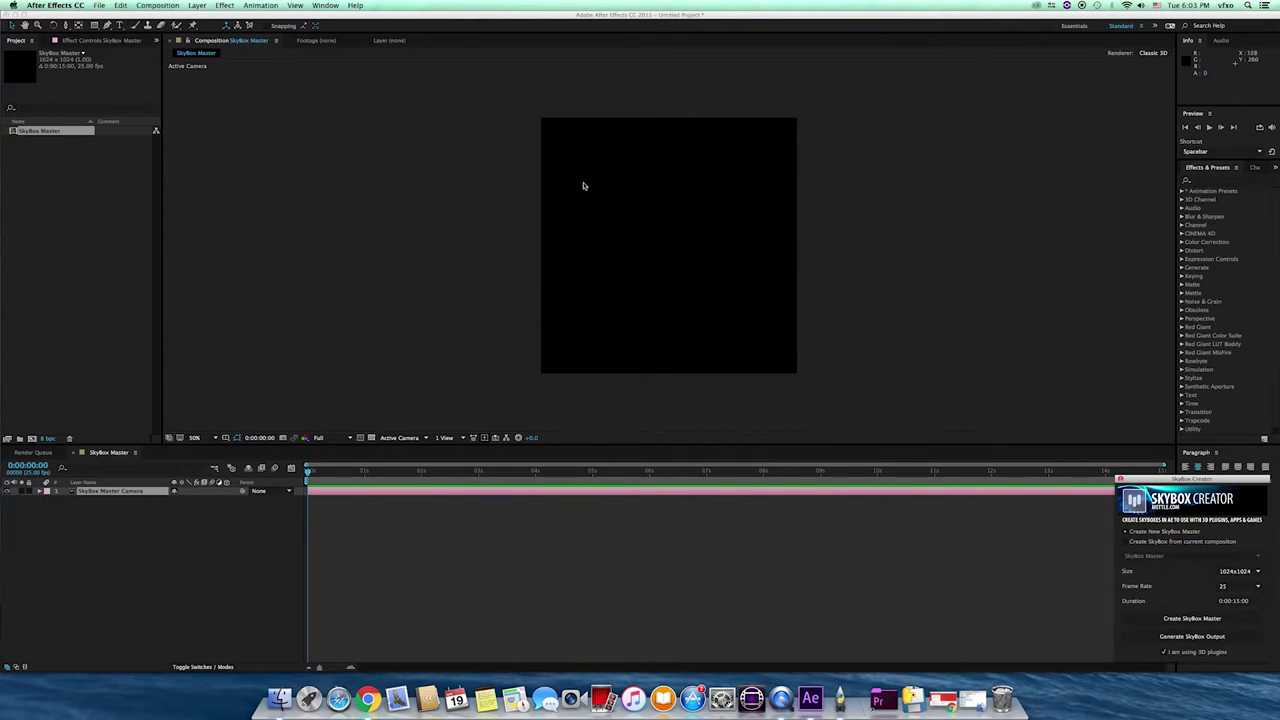
Step: Add a new solid layer named 'element' to the SkyBox Master
{"action": "left_click", "coordinate": [197, 6]}
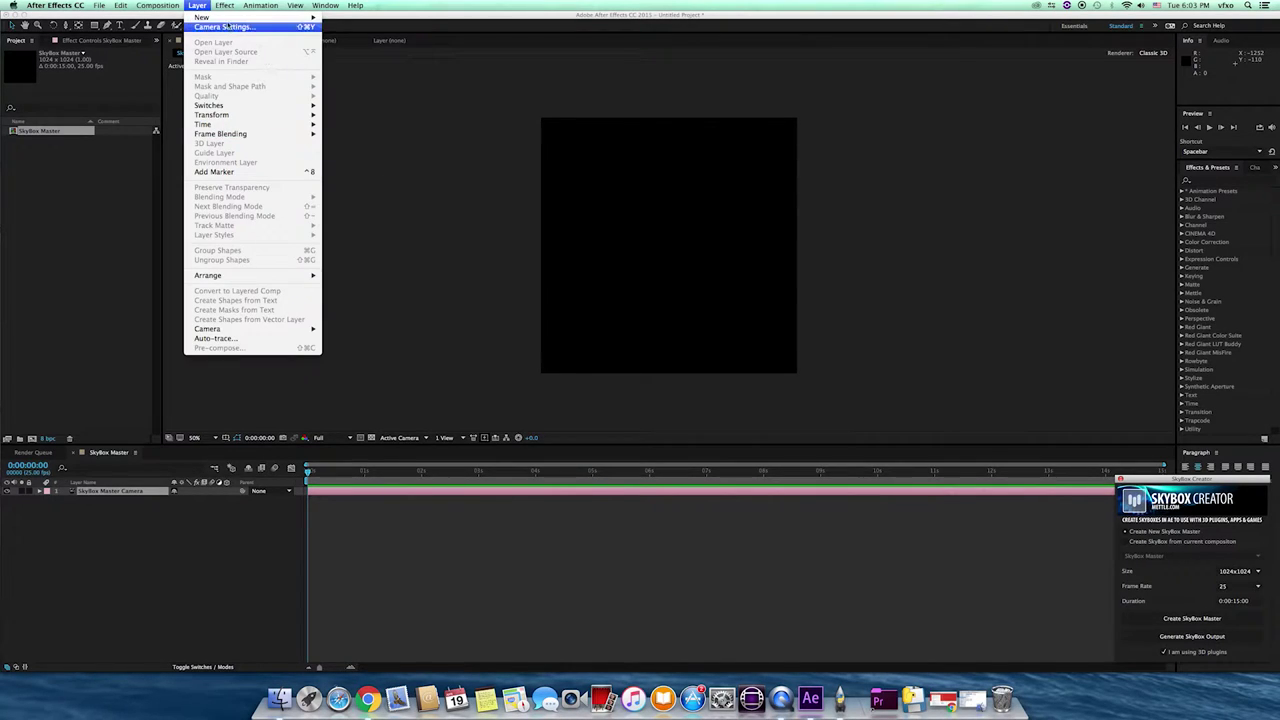
{"action": "mouse_move", "coordinate": [257, 19]}
{"action": "left_click", "coordinate": [345, 28]}
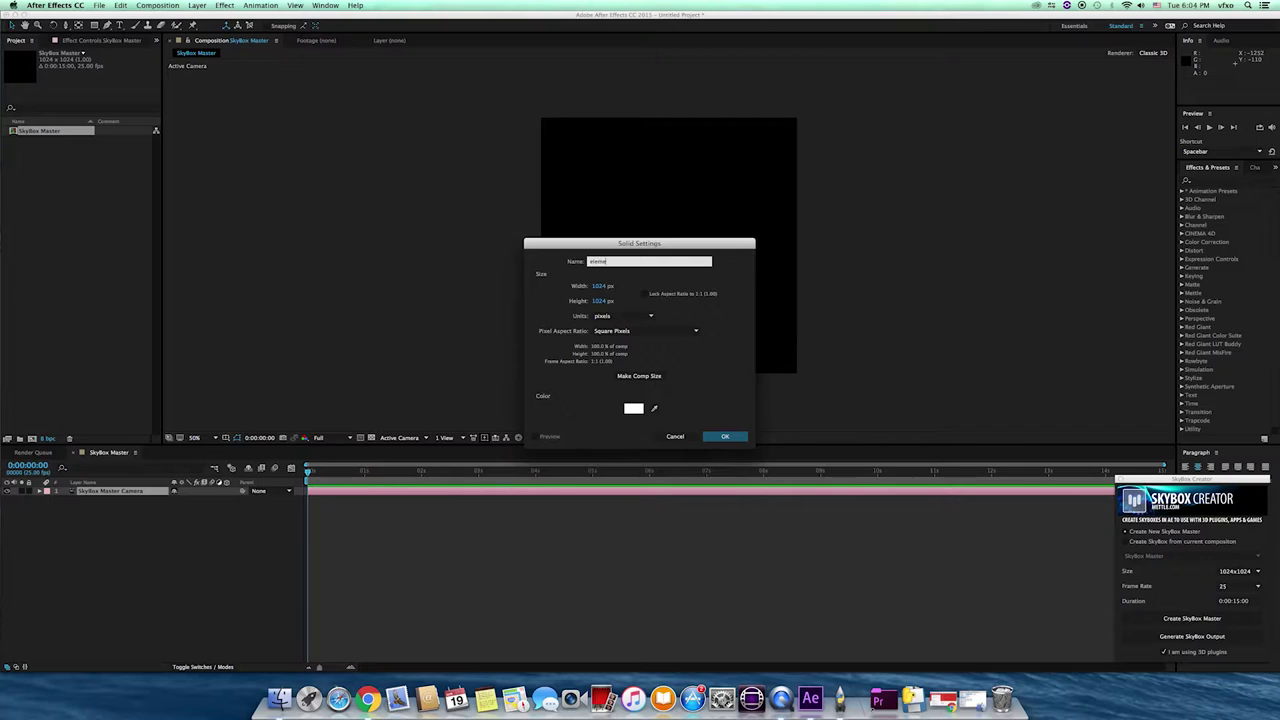
{"action": "type", "text": "element"}
{"action": "key", "text": "Return"}
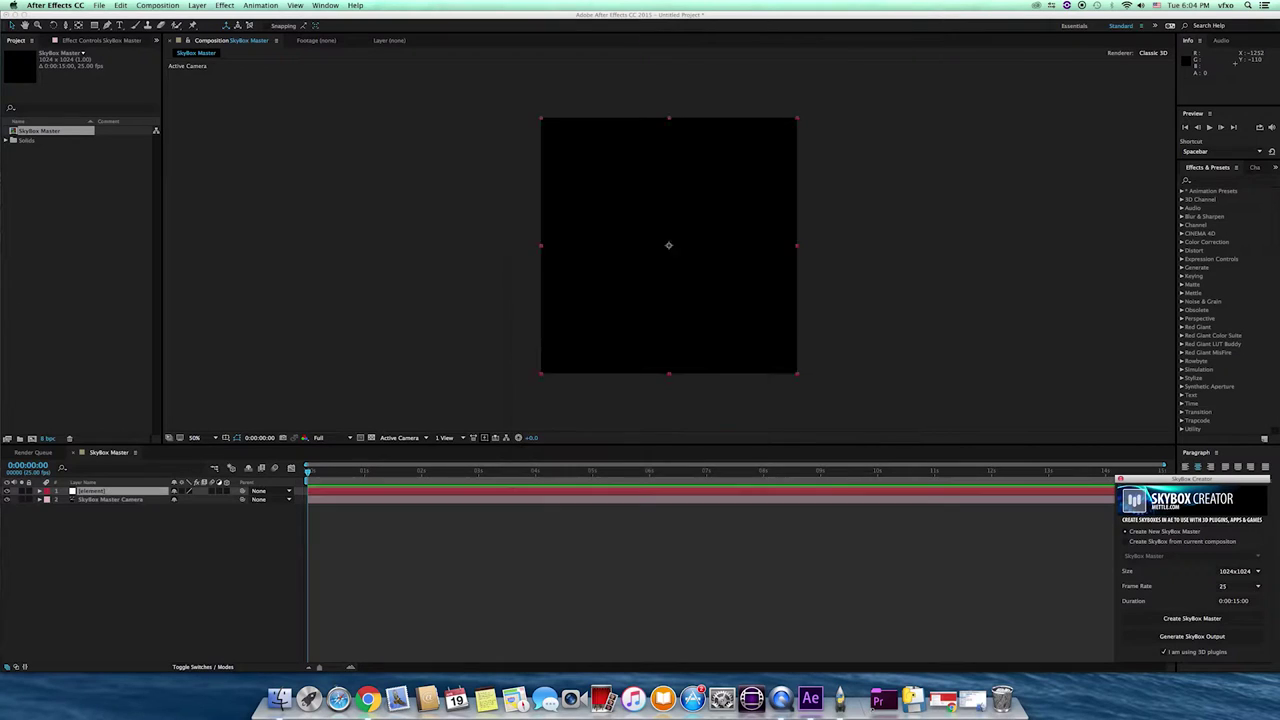
Step: Apply the Video Copilot Element effect to the element solid
{"action": "left_click", "coordinate": [222, 8]}
{"action": "mouse_move", "coordinate": [250, 318]}
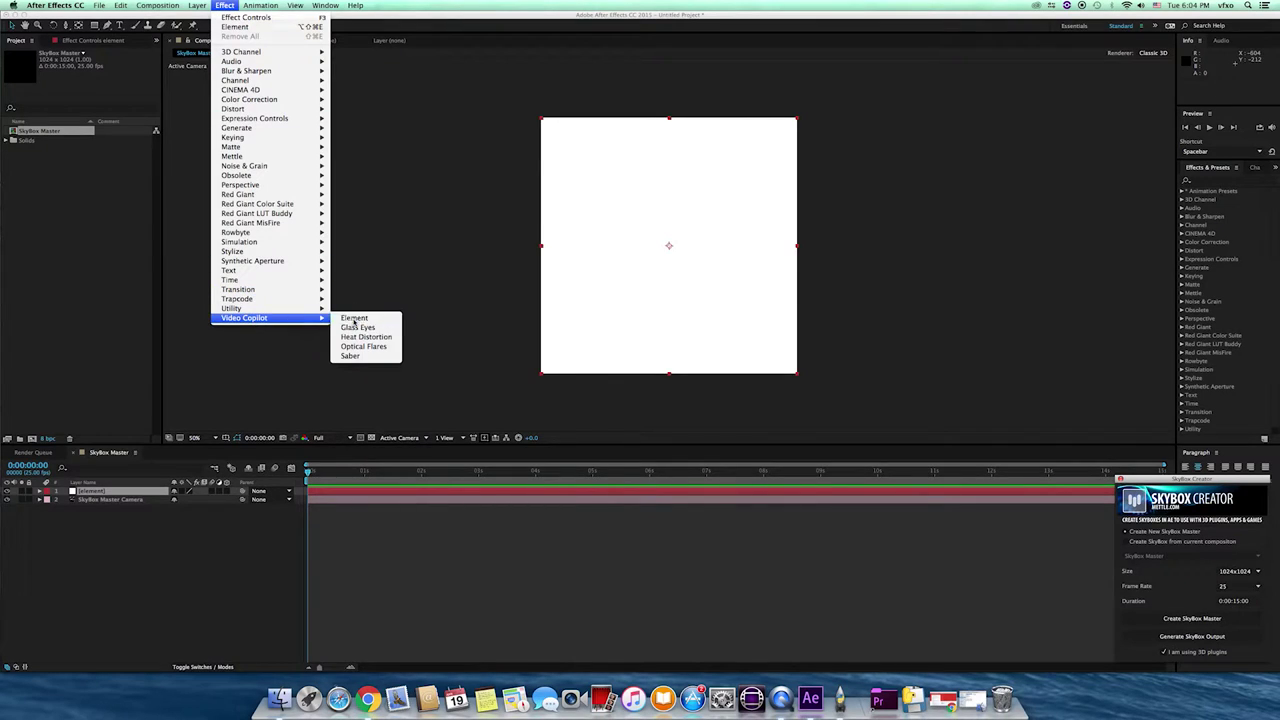
{"action": "left_click", "coordinate": [354, 318]}
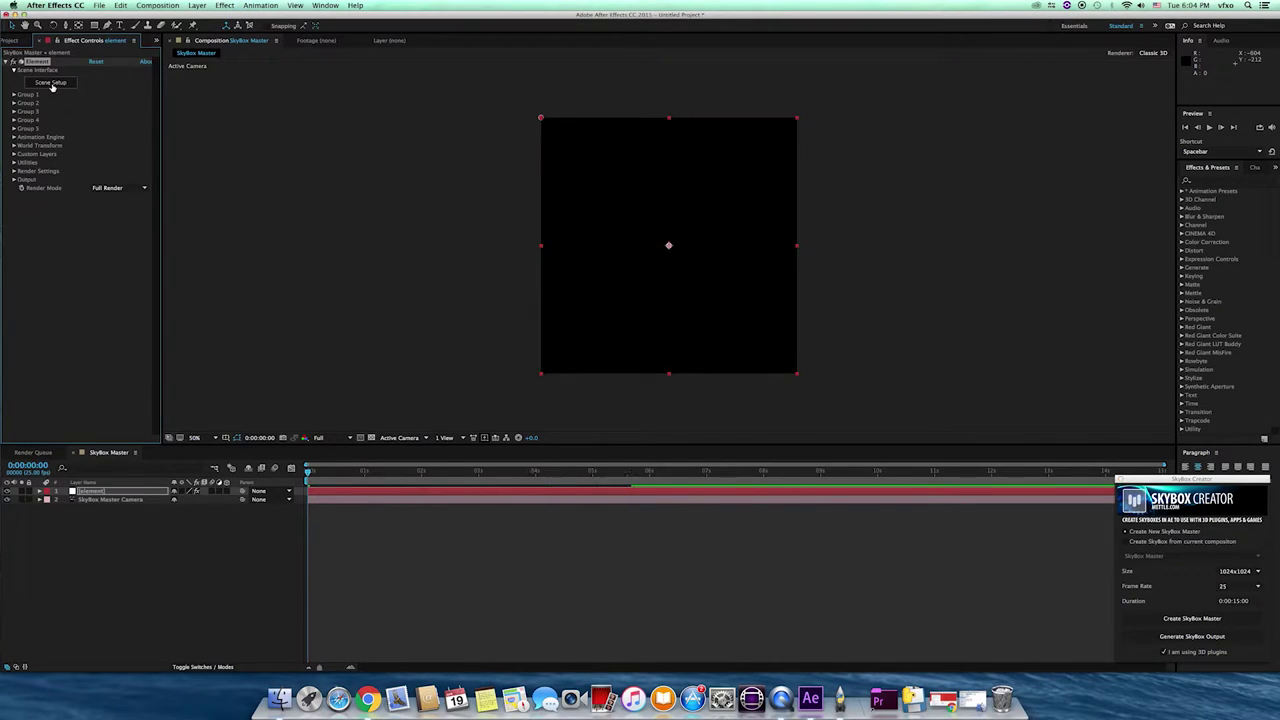
Step: Open Element's Scene Setup and show the Motion_Design_2 Beams folder in the Model Browser
{"action": "left_click", "coordinate": [52, 84]}
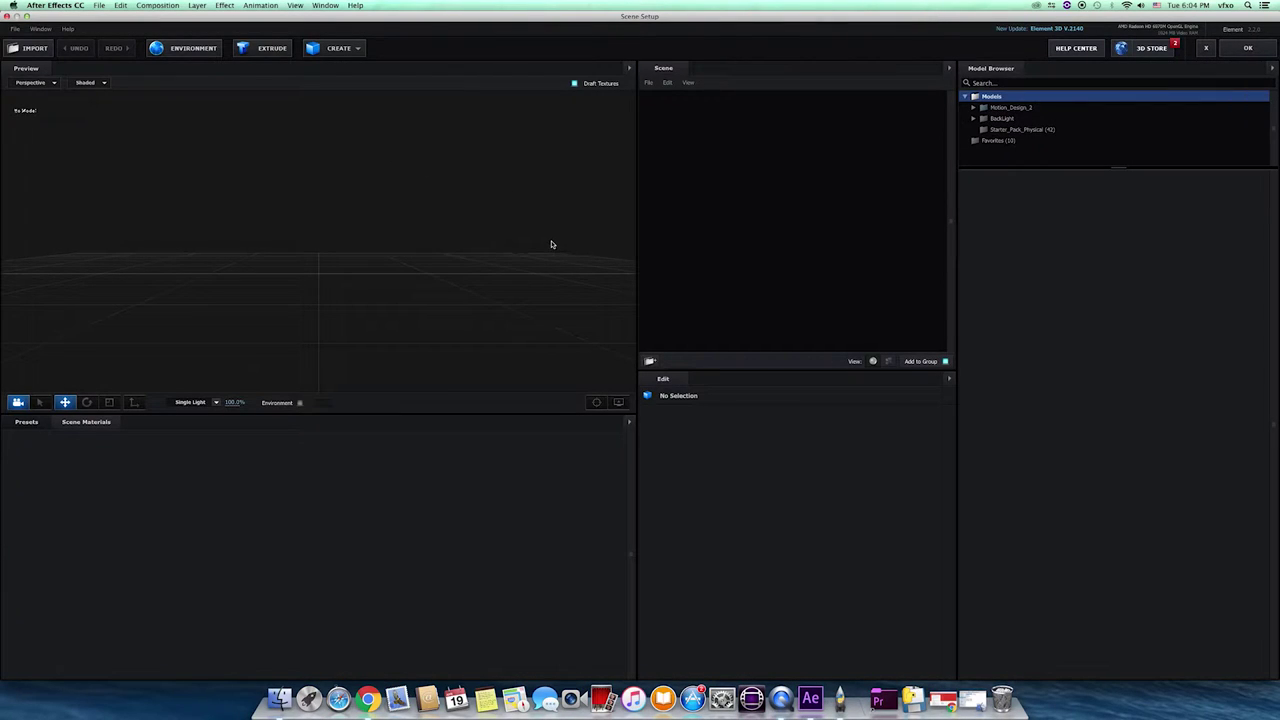
{"action": "mouse_move", "coordinate": [536, 241]}
{"action": "left_mouse_down"}
{"action": "mouse_move", "coordinate": [420, 257]}
{"action": "mouse_move", "coordinate": [497, 271]}
{"action": "mouse_move", "coordinate": [526, 260]}
{"action": "left_mouse_up"}
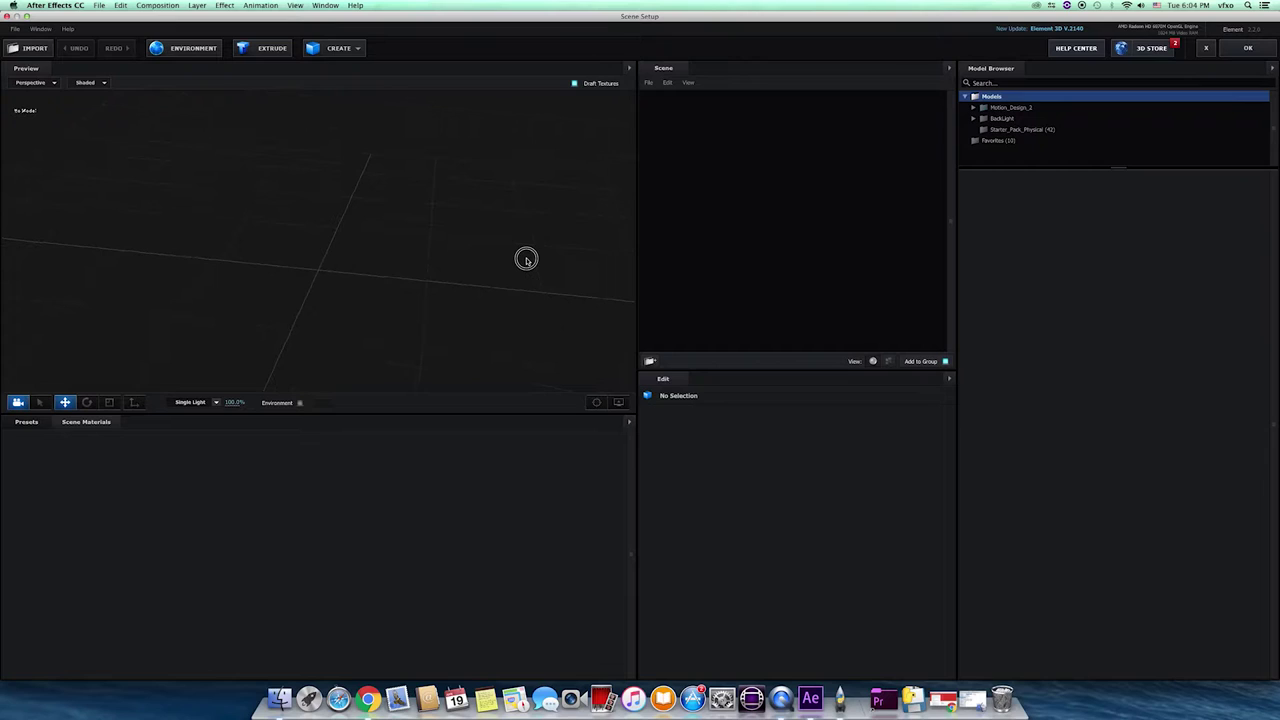
{"action": "left_click", "coordinate": [974, 110]}
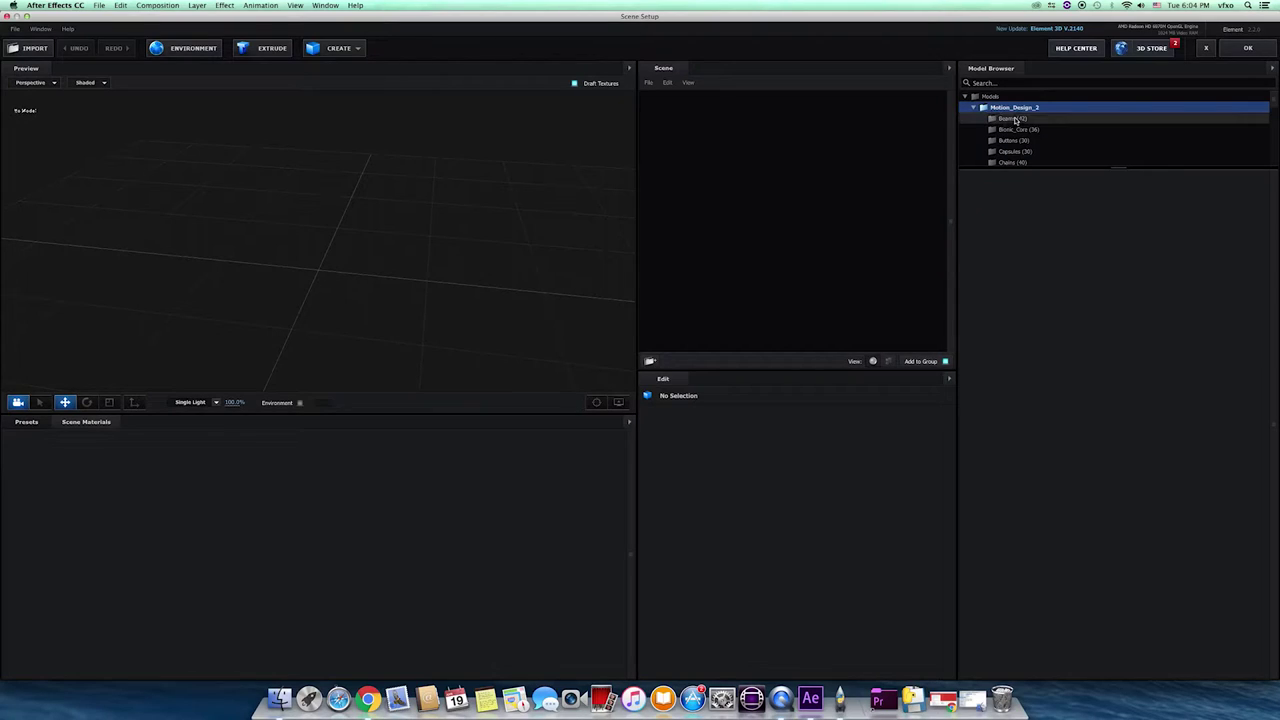
{"action": "scroll", "coordinate": [1013, 122], "scroll_direction": "down", "scroll_amount": 1}
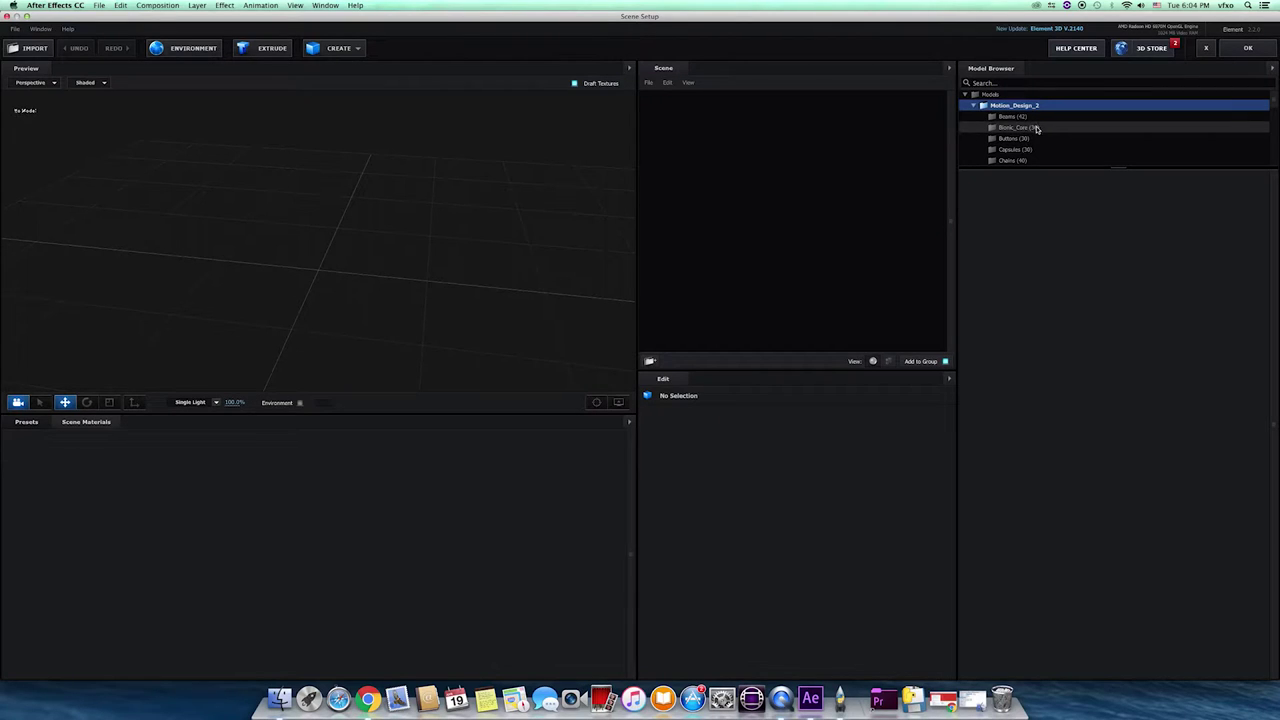
{"action": "left_click", "coordinate": [1036, 128]}
{"action": "left_click", "coordinate": [1018, 118]}
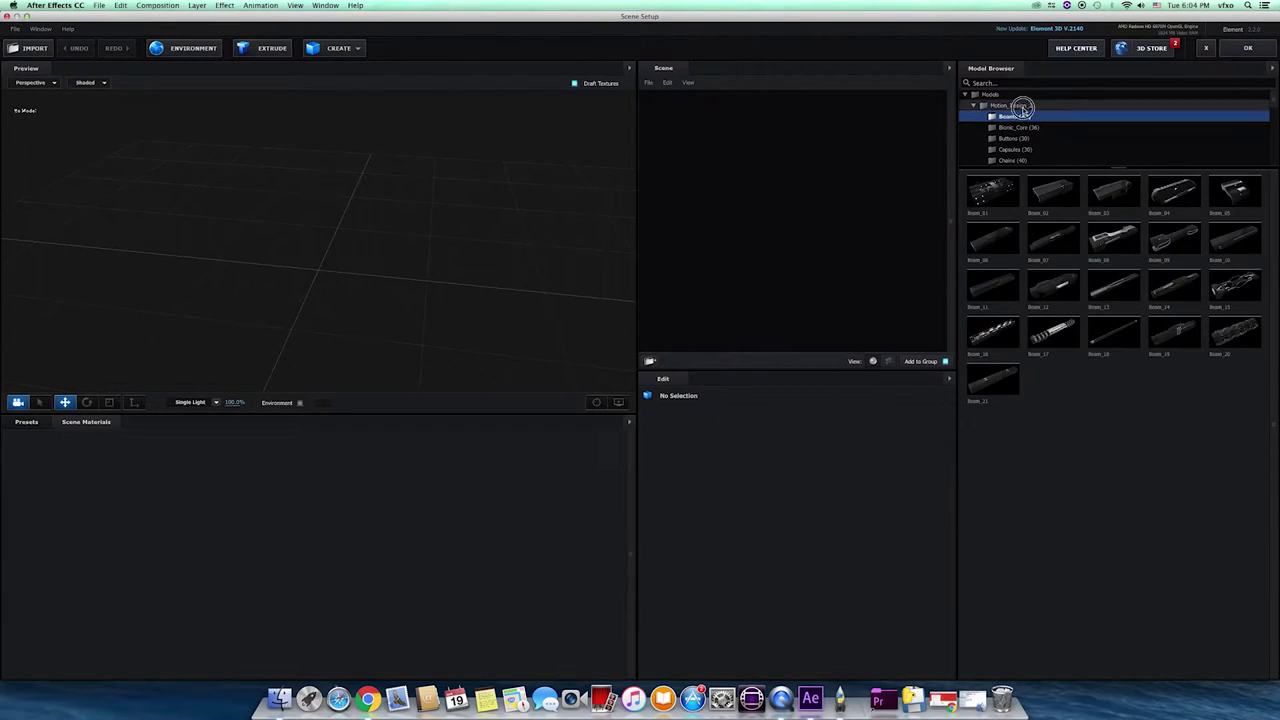
{"action": "left_click", "coordinate": [1020, 106]}
{"action": "left_click", "coordinate": [1022, 117]}
{"action": "left_click", "coordinate": [1022, 128]}
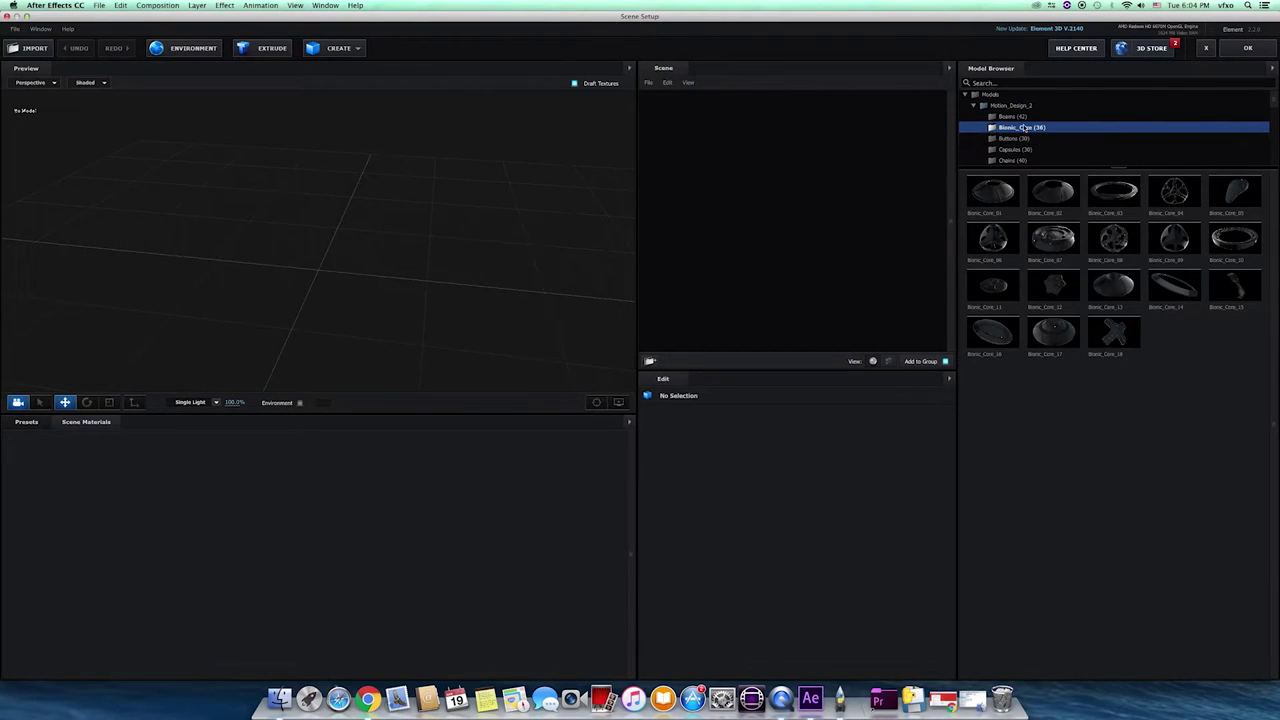
{"action": "left_click", "coordinate": [1012, 117]}
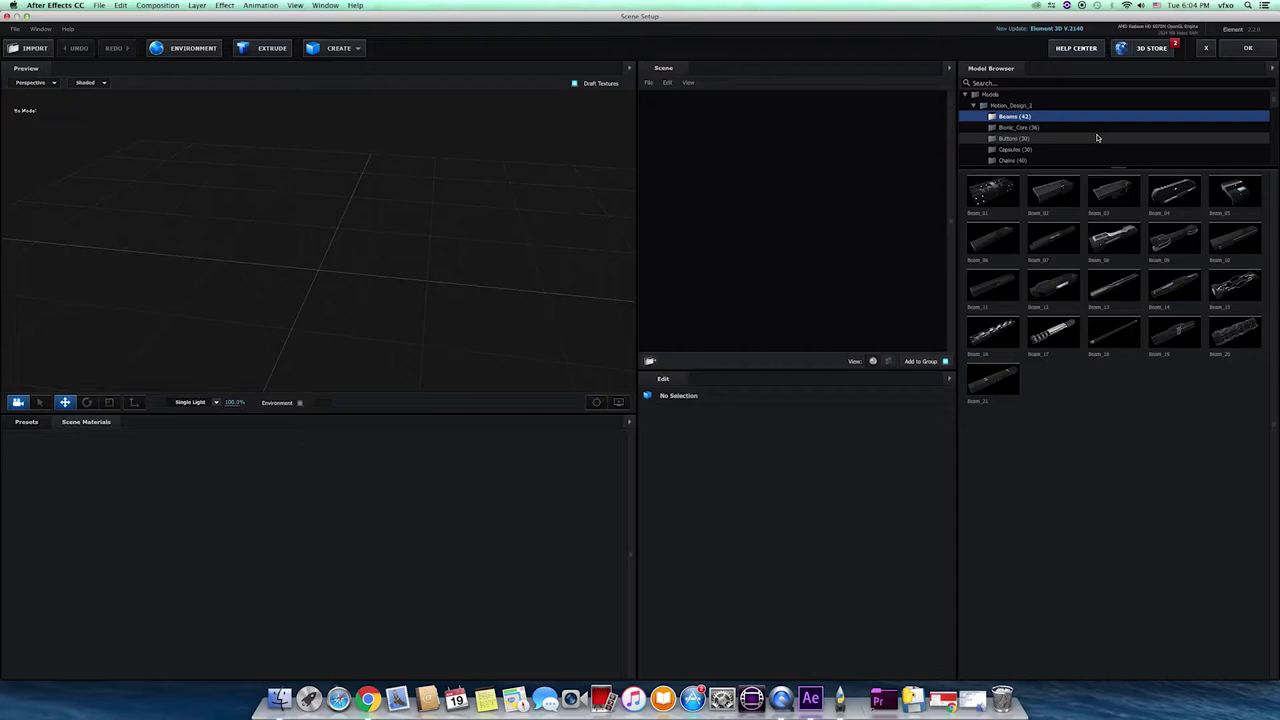
Step: Add Beam_01 and rotate it onto its side to 180/0/270
{"action": "left_click", "coordinate": [992, 194]}
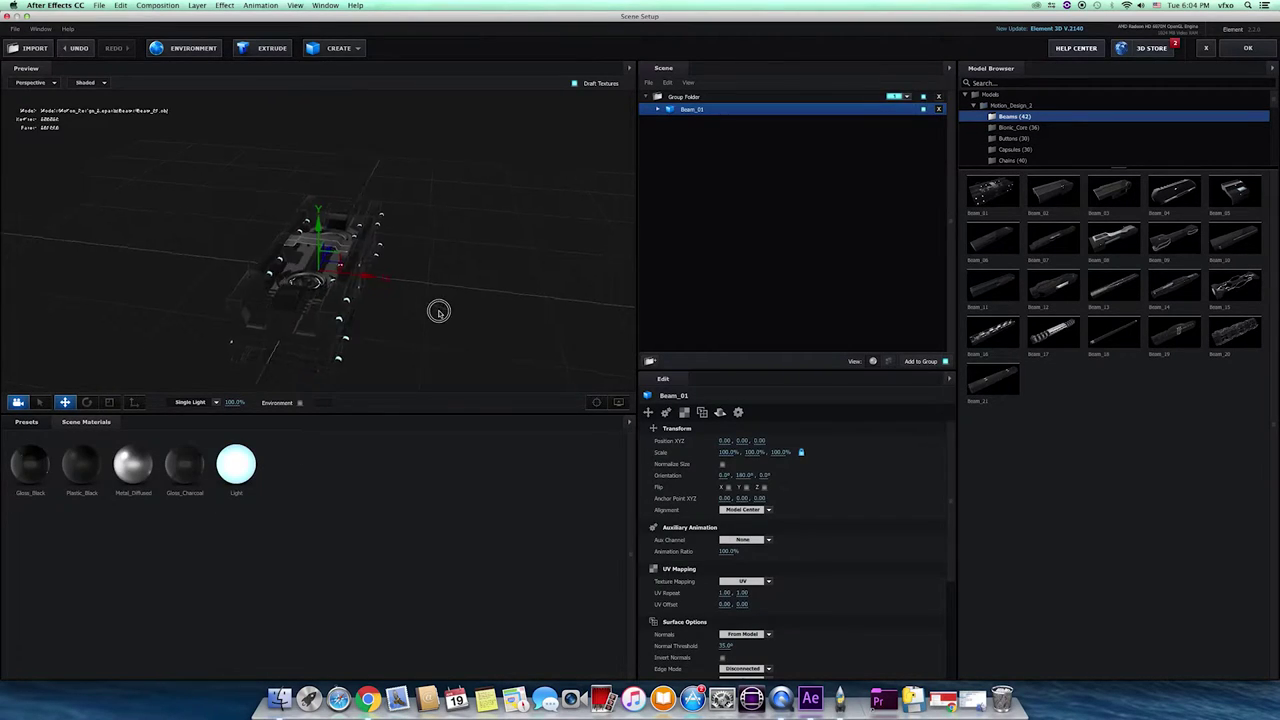
{"action": "mouse_move", "coordinate": [454, 309]}
{"action": "left_mouse_down"}
{"action": "mouse_move", "coordinate": [477, 314]}
{"action": "mouse_move", "coordinate": [466, 317]}
{"action": "left_mouse_up"}
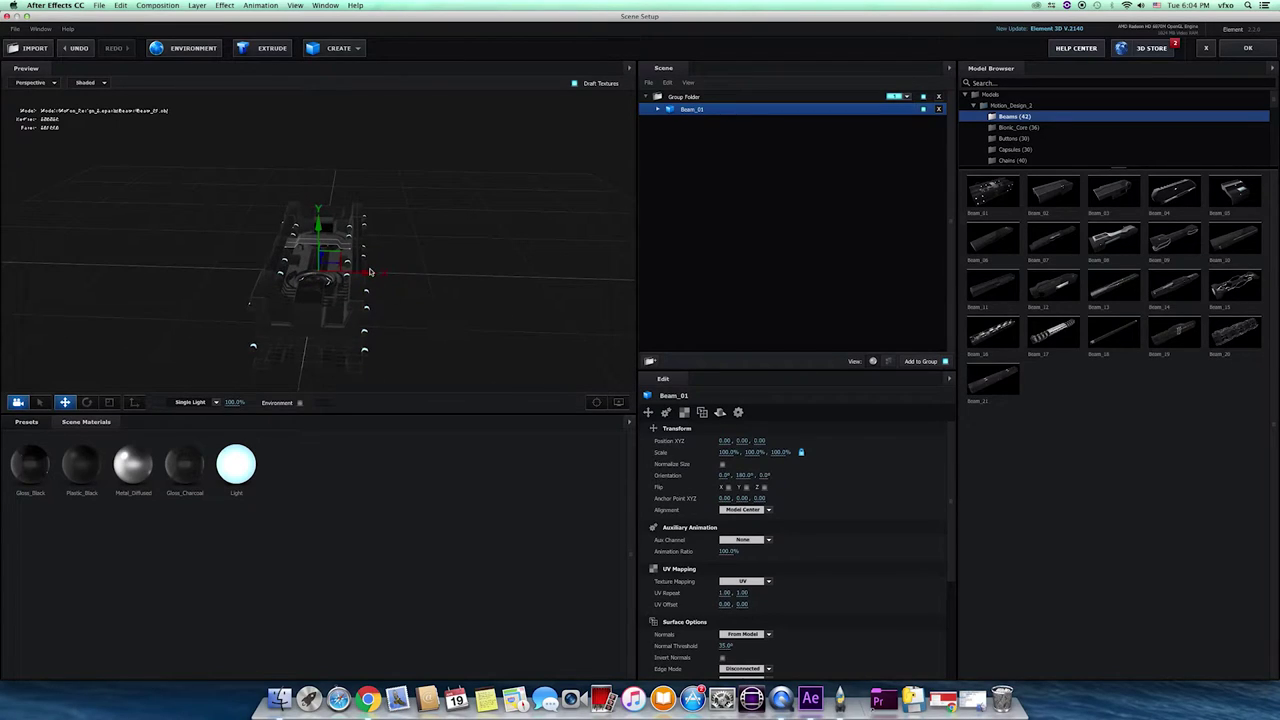
{"action": "left_click", "coordinate": [86, 402]}
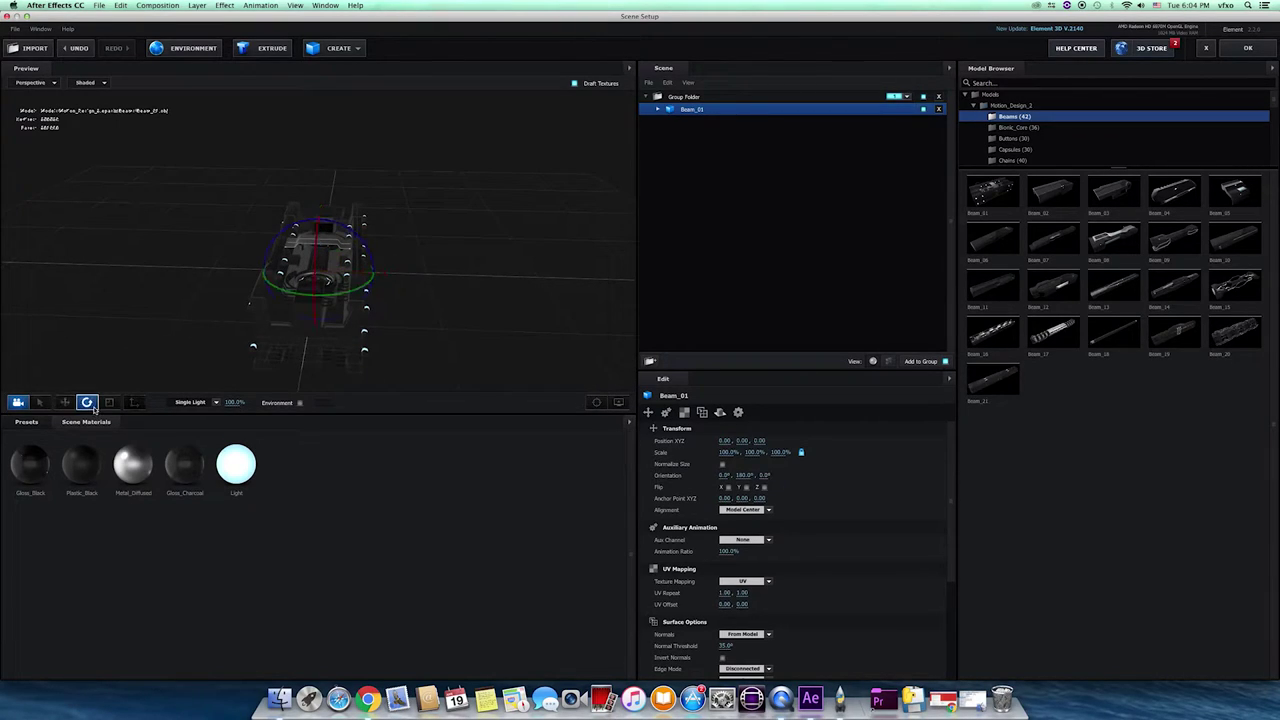
{"action": "left_click_drag", "start_coordinate": [349, 231], "coordinate": [437, 251]}
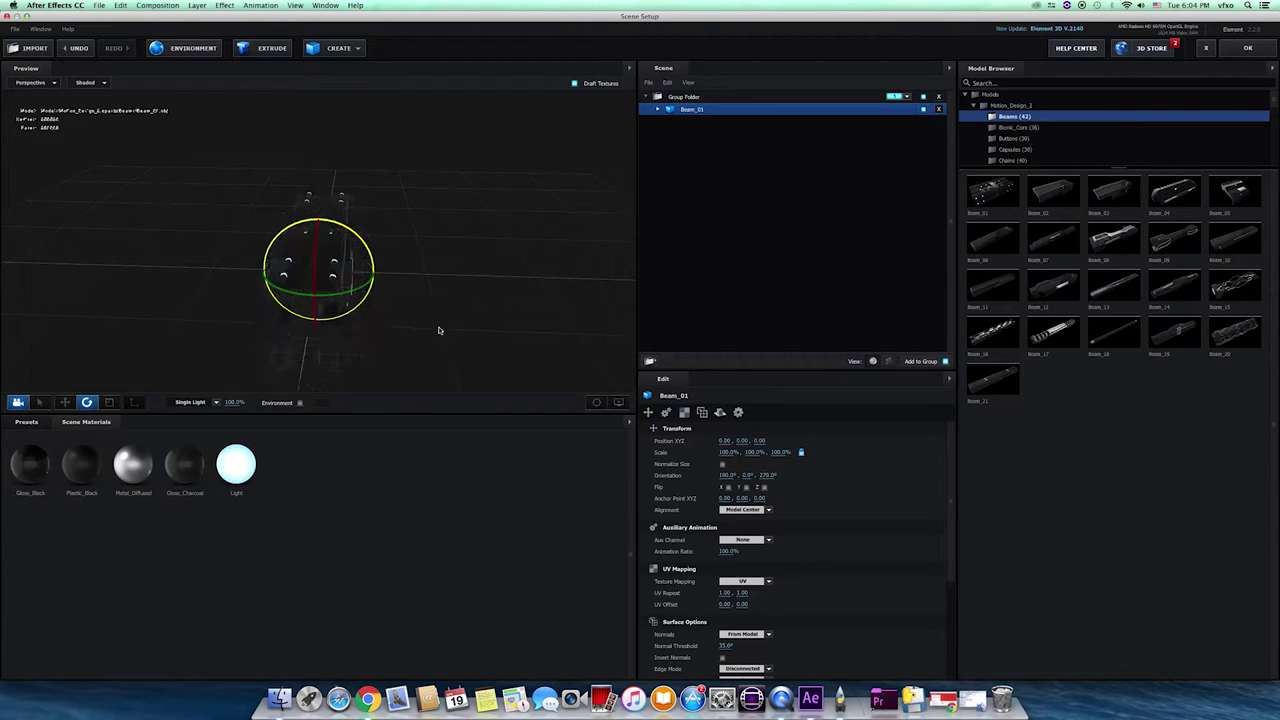
{"action": "left_click", "coordinate": [64, 402]}
Step: Move Beam_01 left, duplicate it, and place the copy on the right at X 1.00
{"action": "left_click_drag", "start_coordinate": [368, 272], "coordinate": [321, 313]}
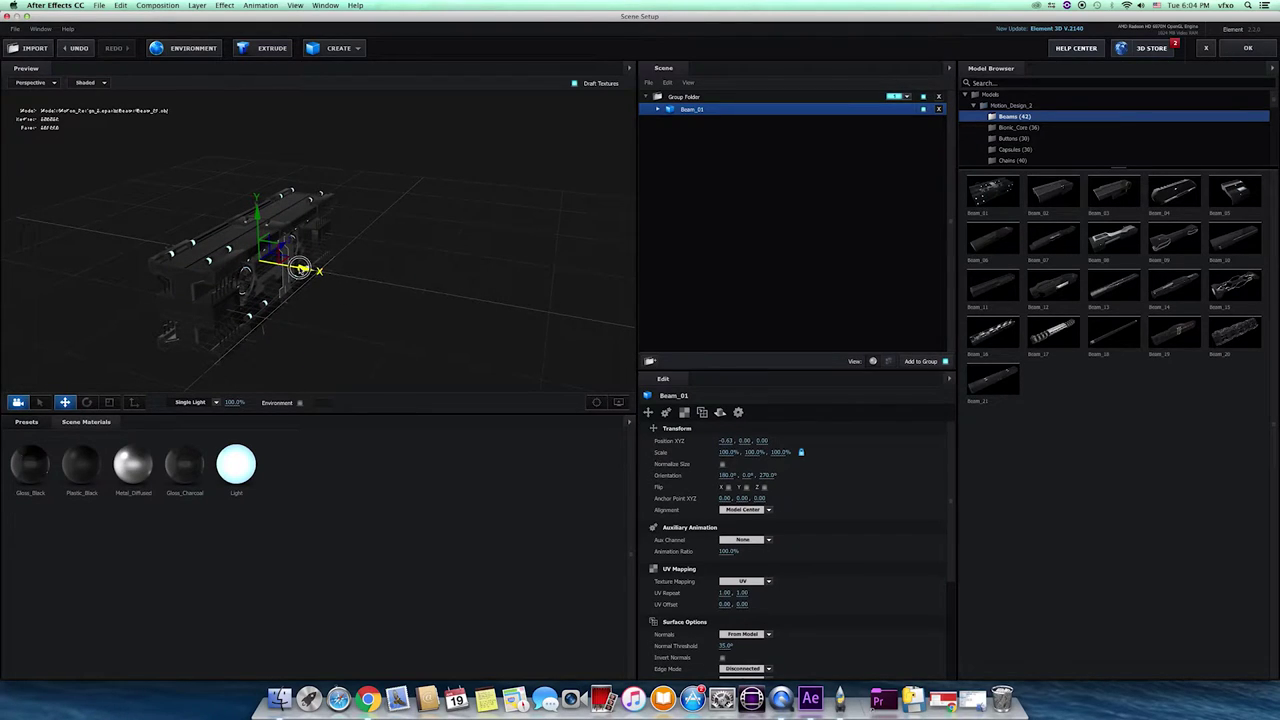
{"action": "key", "text": "super+d"}
{"action": "left_click_drag", "start_coordinate": [300, 268], "coordinate": [461, 337]}
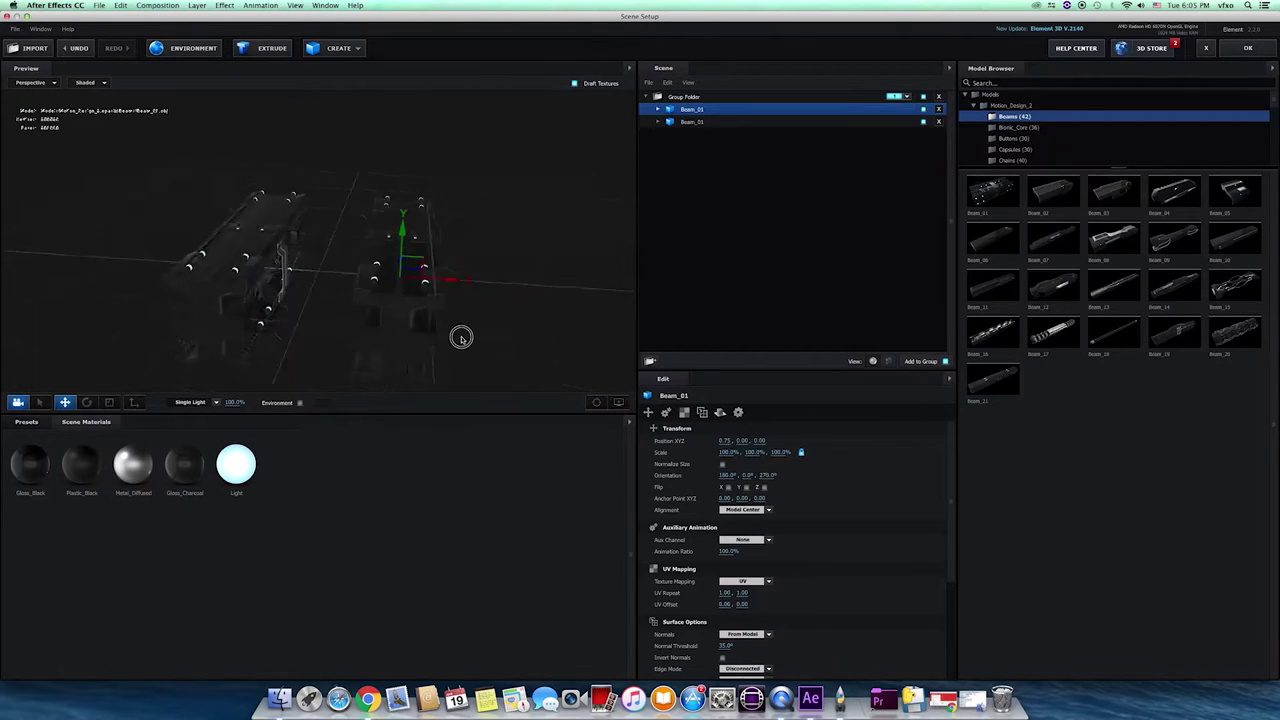
{"action": "left_click_drag", "start_coordinate": [457, 271], "coordinate": [469, 275]}
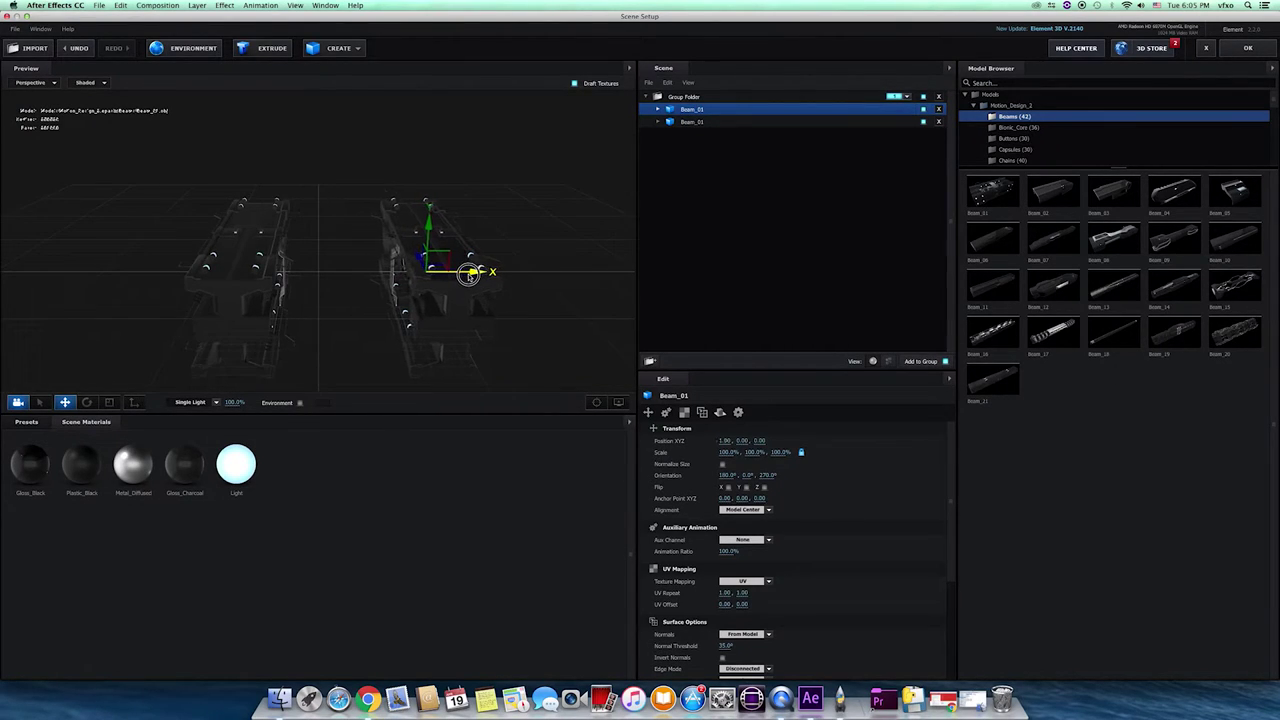
{"action": "mouse_move", "coordinate": [312, 327]}
{"action": "left_mouse_down"}
{"action": "mouse_move", "coordinate": [343, 314]}
{"action": "mouse_move", "coordinate": [306, 318]}
{"action": "mouse_move", "coordinate": [340, 318]}
{"action": "mouse_move", "coordinate": [306, 331]}
{"action": "left_mouse_up"}
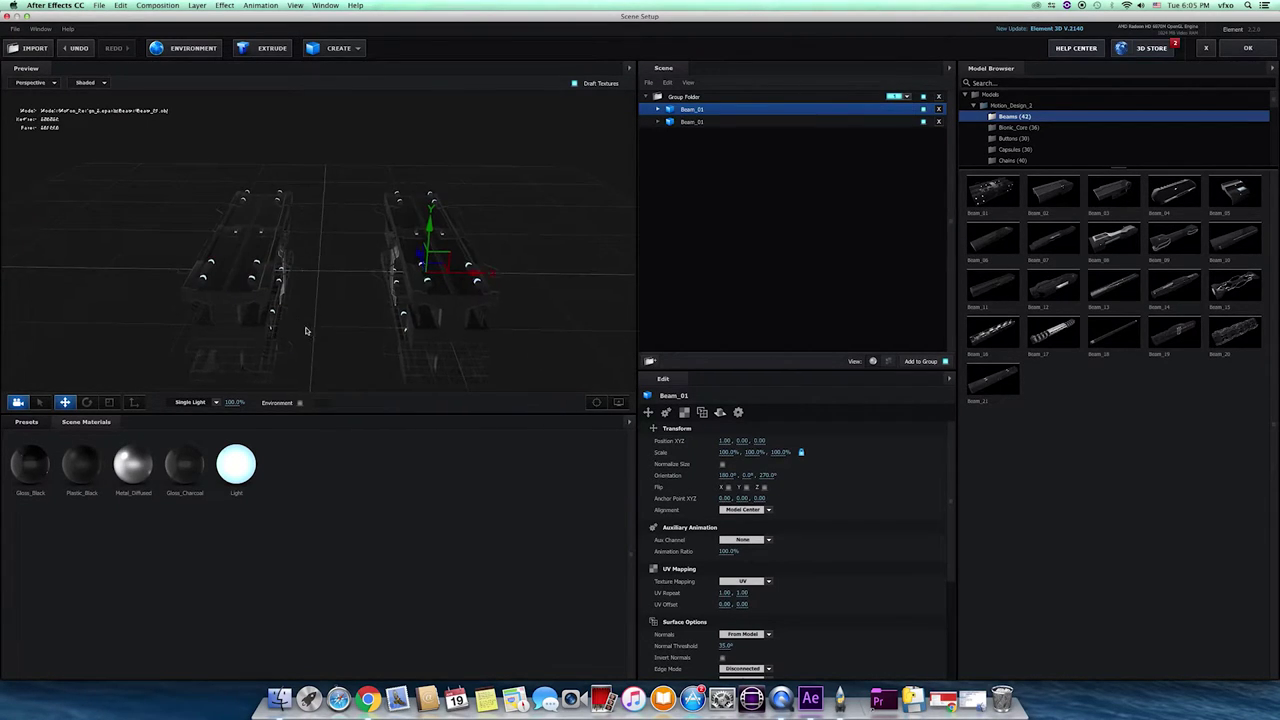
Step: Add Beam_02 and lower it into the gap between the two side beams
{"action": "left_click", "coordinate": [1057, 202]}
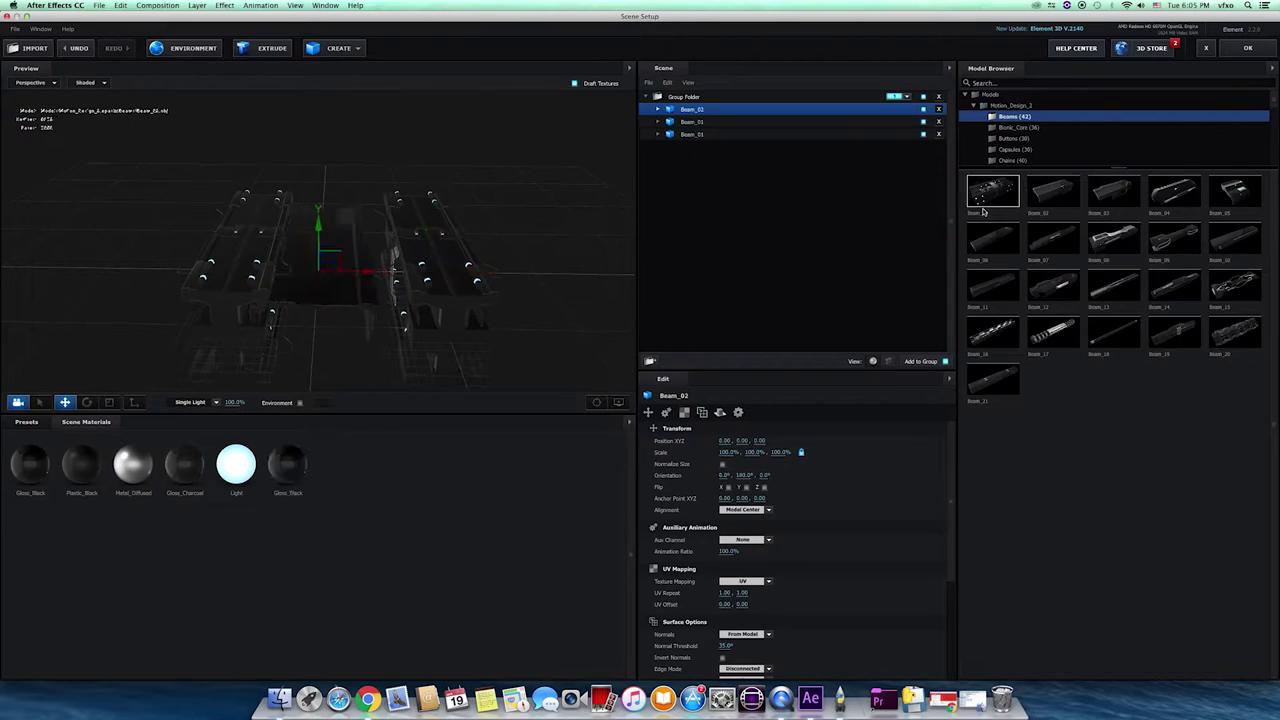
{"action": "left_click_drag", "start_coordinate": [371, 270], "coordinate": [391, 271]}
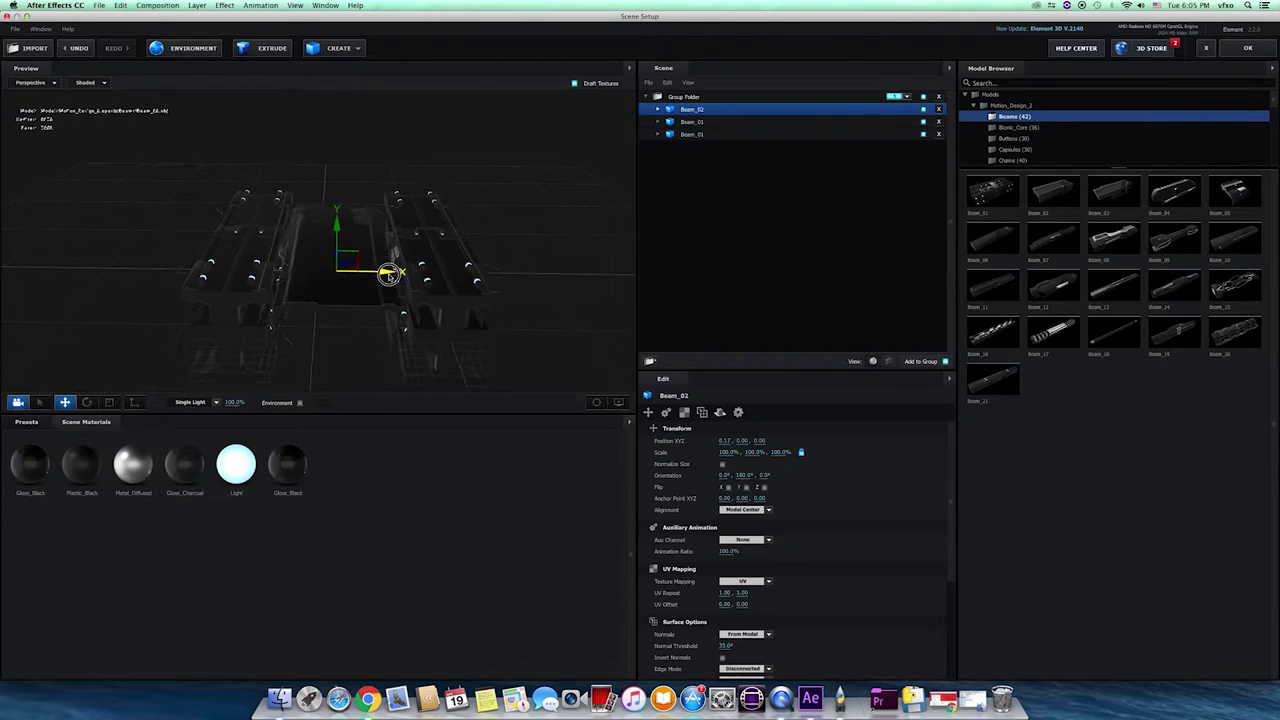
{"action": "left_click_drag", "start_coordinate": [337, 224], "coordinate": [337, 256]}
{"action": "left_click_drag", "start_coordinate": [336, 373], "coordinate": [336, 360]}
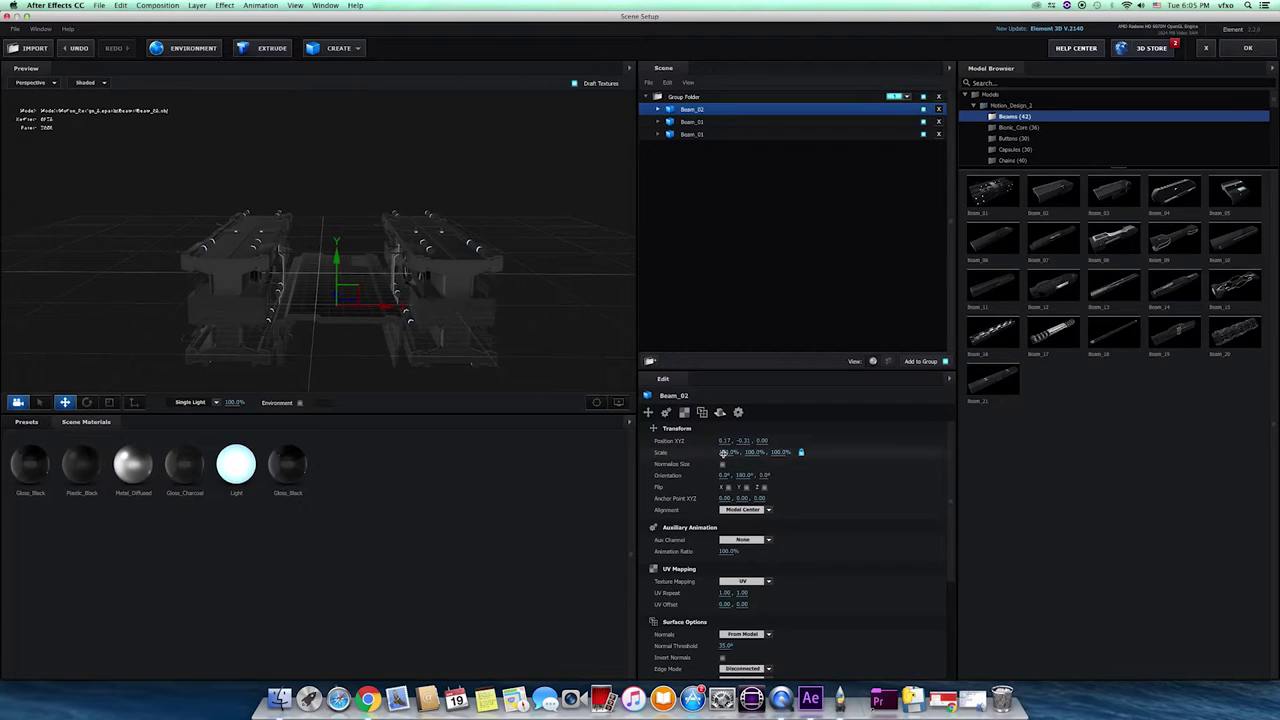
Step: Scale Beam_02 to 114.8% by 102.1% and settle it at 0.17, -0.61, 0.00
{"action": "left_click", "coordinate": [109, 402]}
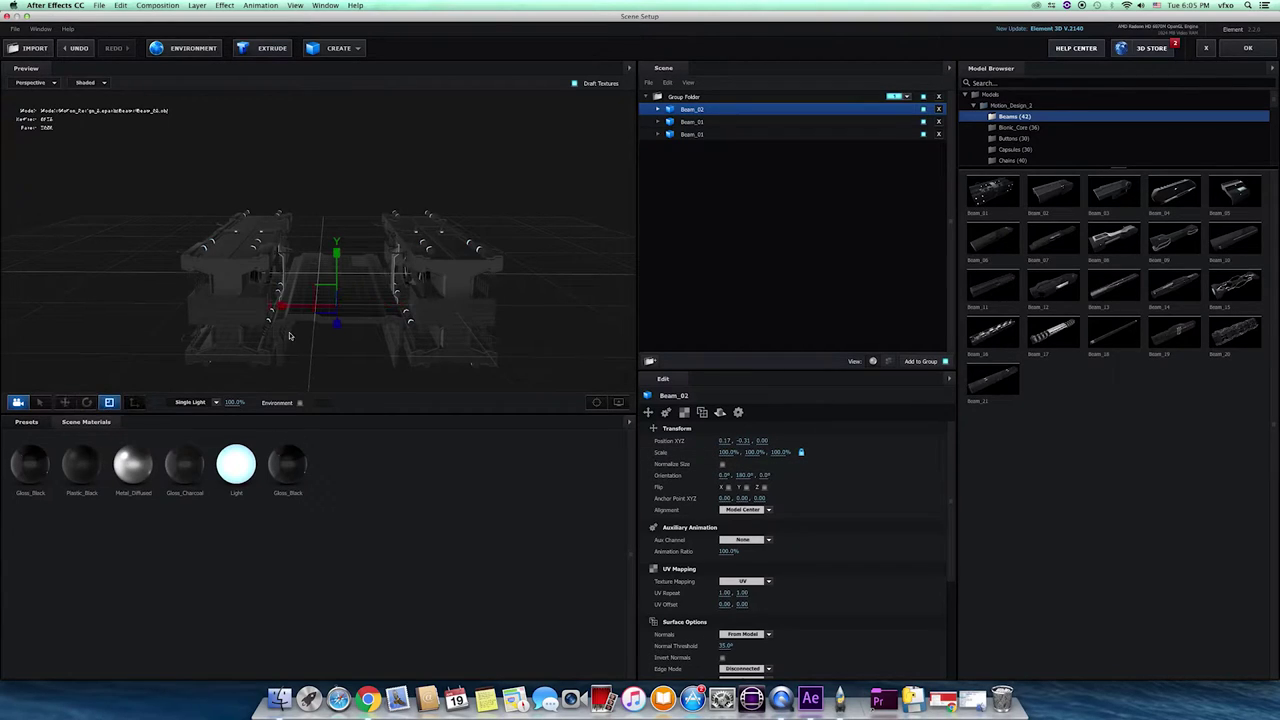
{"action": "left_click_drag", "start_coordinate": [281, 307], "coordinate": [386, 360]}
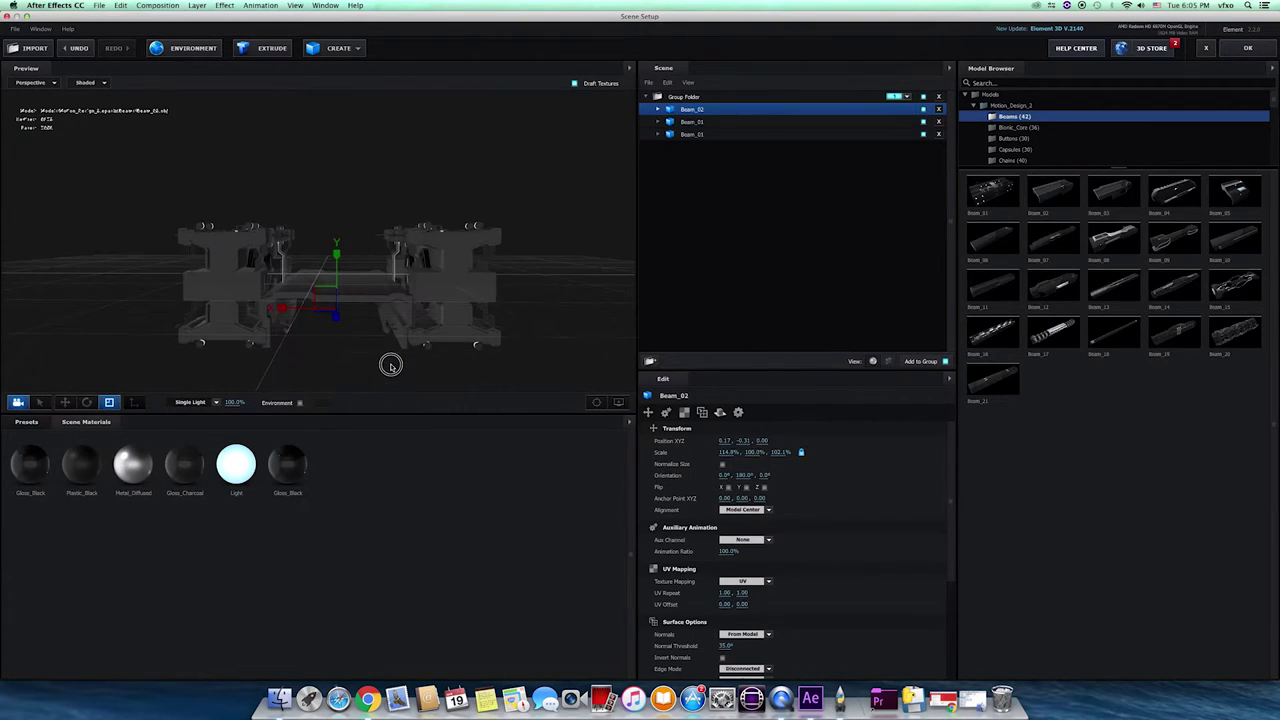
{"action": "left_click", "coordinate": [64, 402]}
{"action": "left_click_drag", "start_coordinate": [336, 289], "coordinate": [336, 292]}
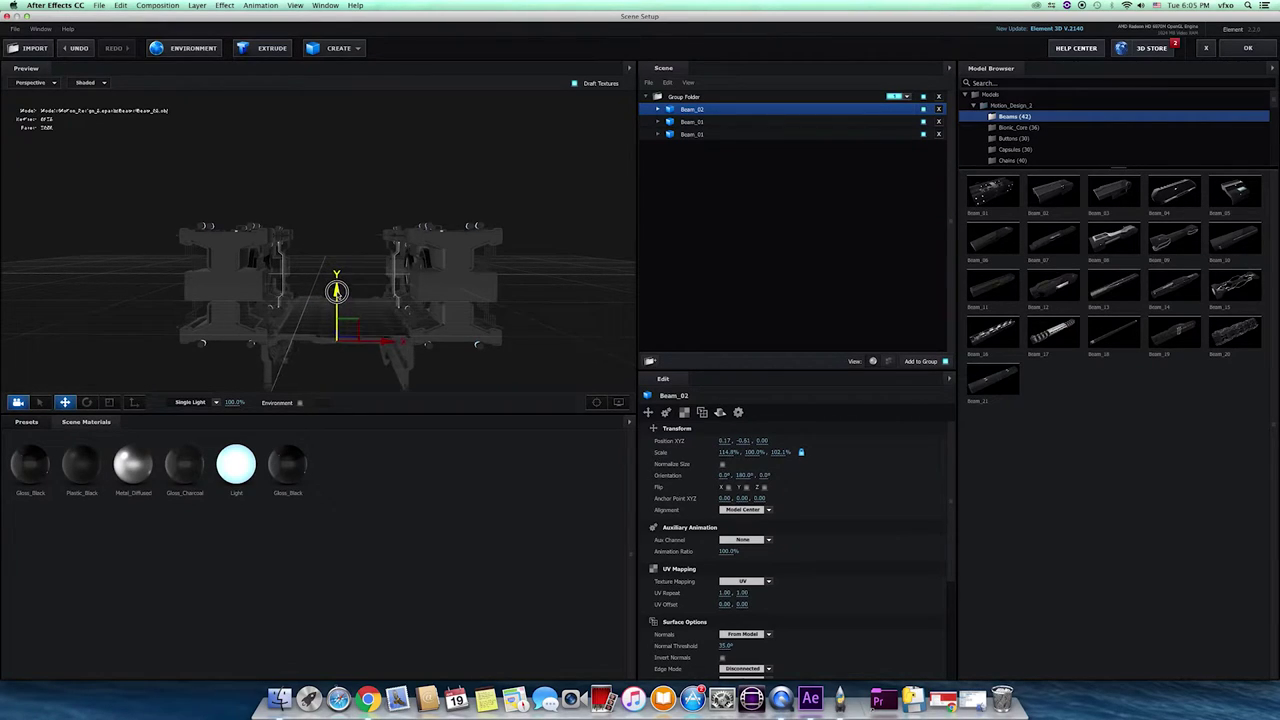
{"action": "left_click_drag", "start_coordinate": [271, 349], "coordinate": [363, 346]}
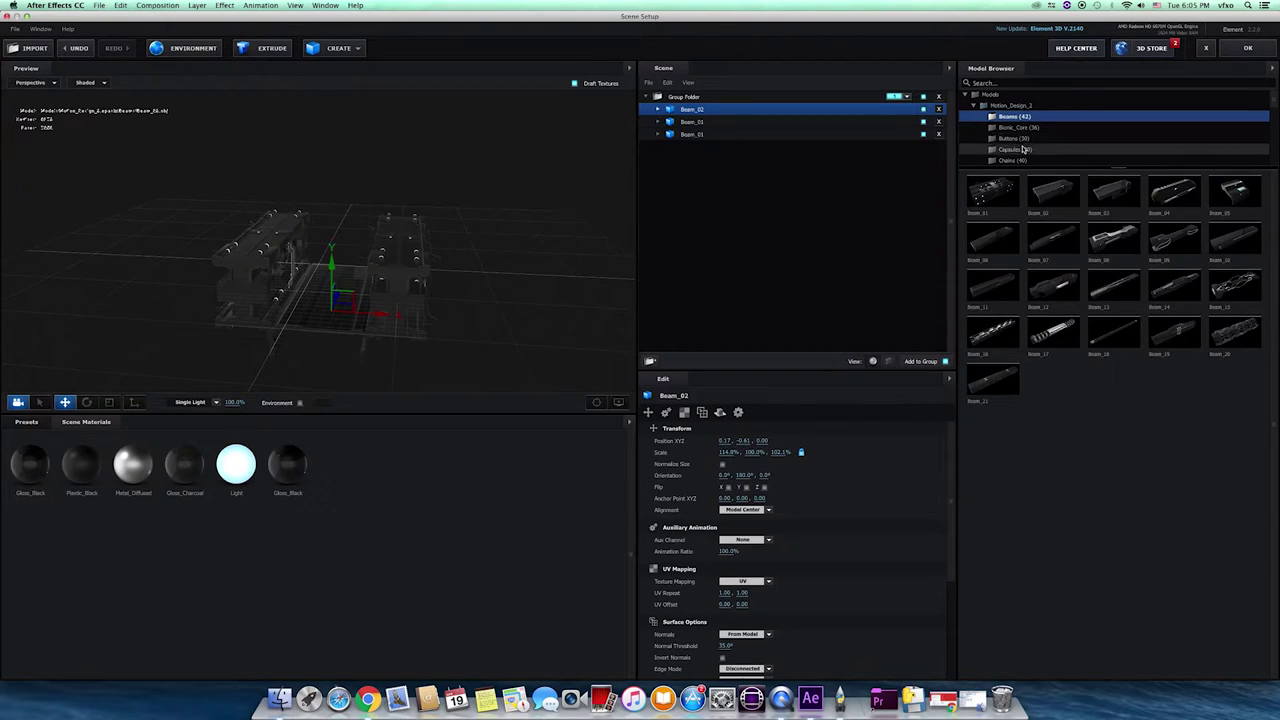
{"action": "left_click_drag", "start_coordinate": [446, 249], "coordinate": [426, 269]}
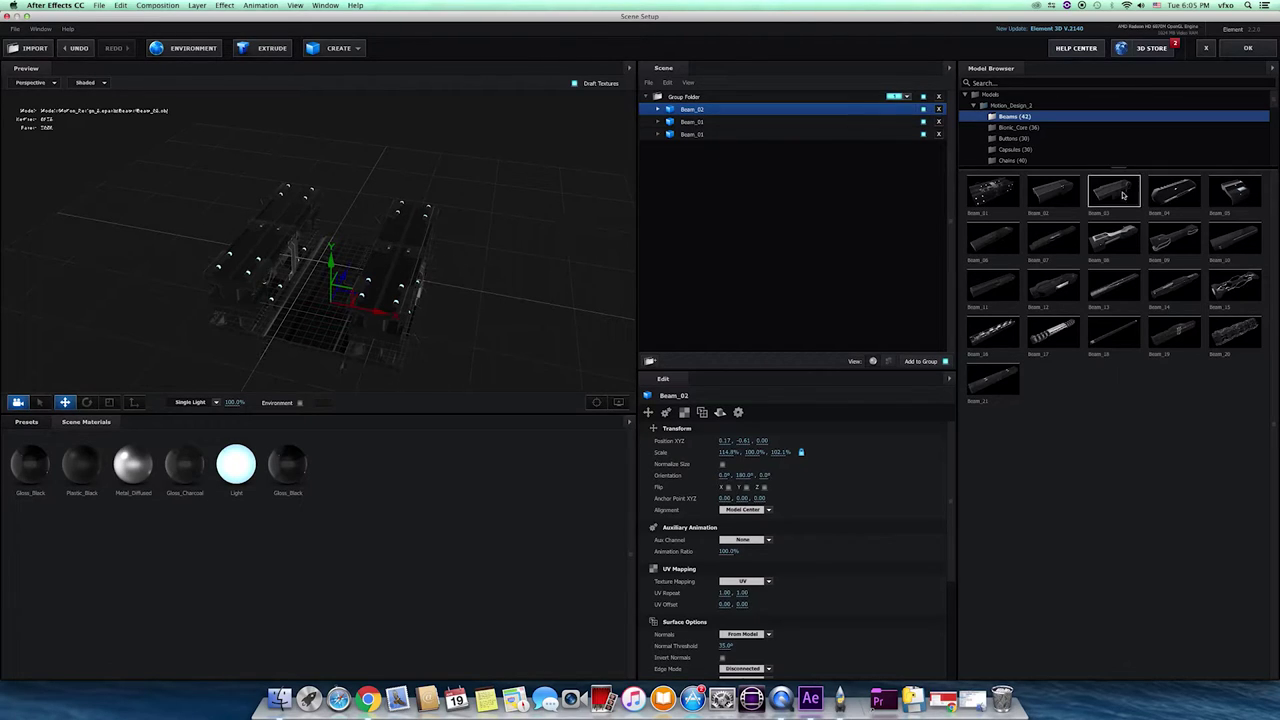
Step: Add Component_09 from the Components folder and give it an initial rotation
{"action": "scroll", "coordinate": [1023, 142], "scroll_direction": "down", "scroll_amount": 1}
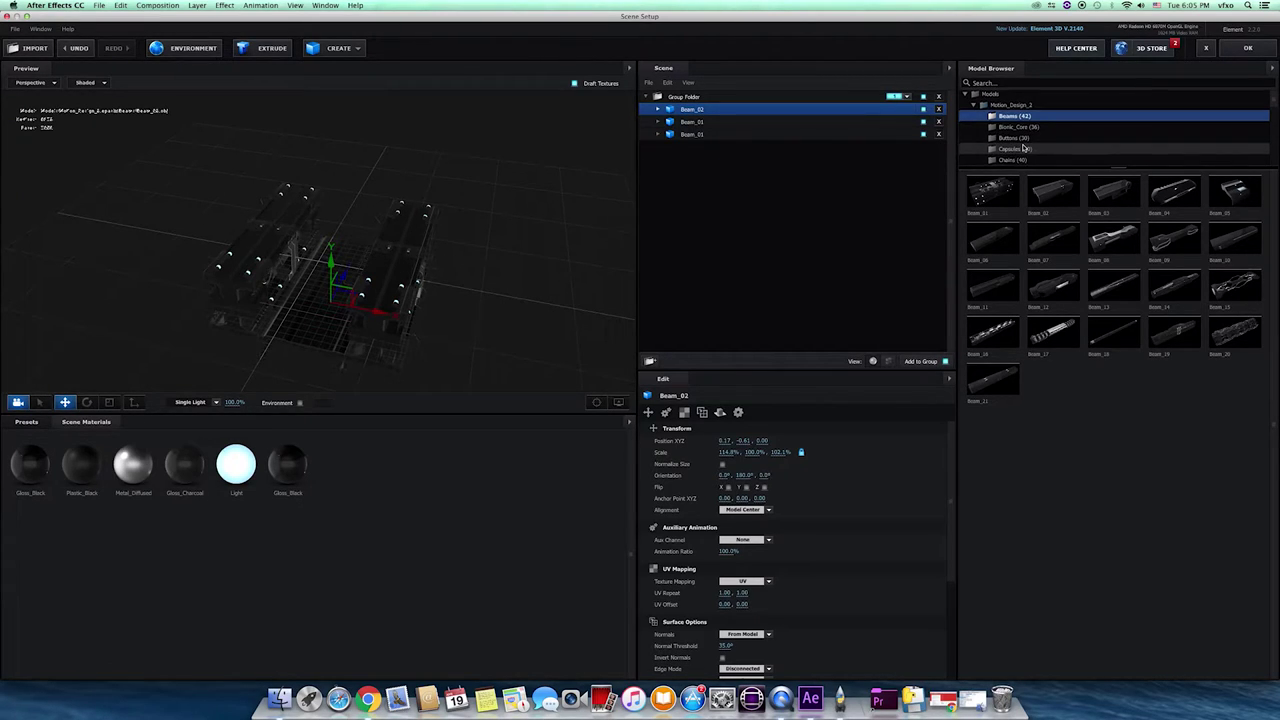
{"action": "scroll", "coordinate": [1023, 144], "scroll_direction": "down", "scroll_amount": 2}
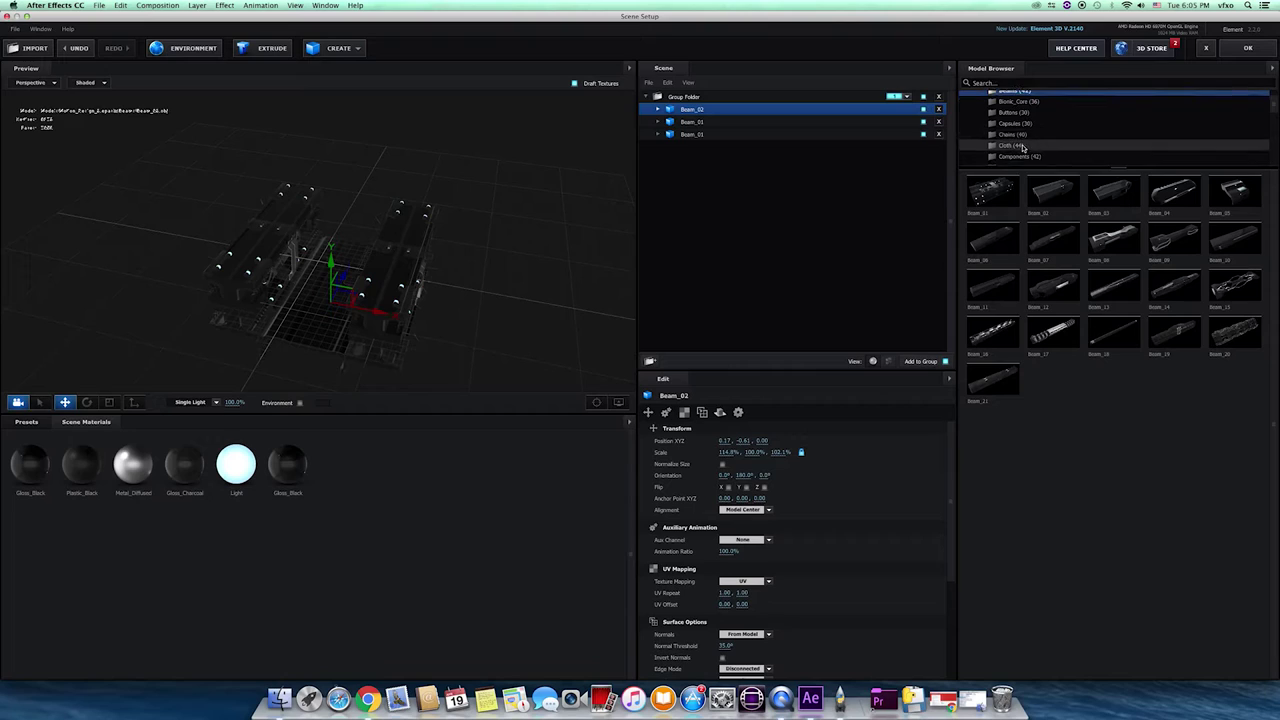
{"action": "left_click", "coordinate": [1055, 157]}
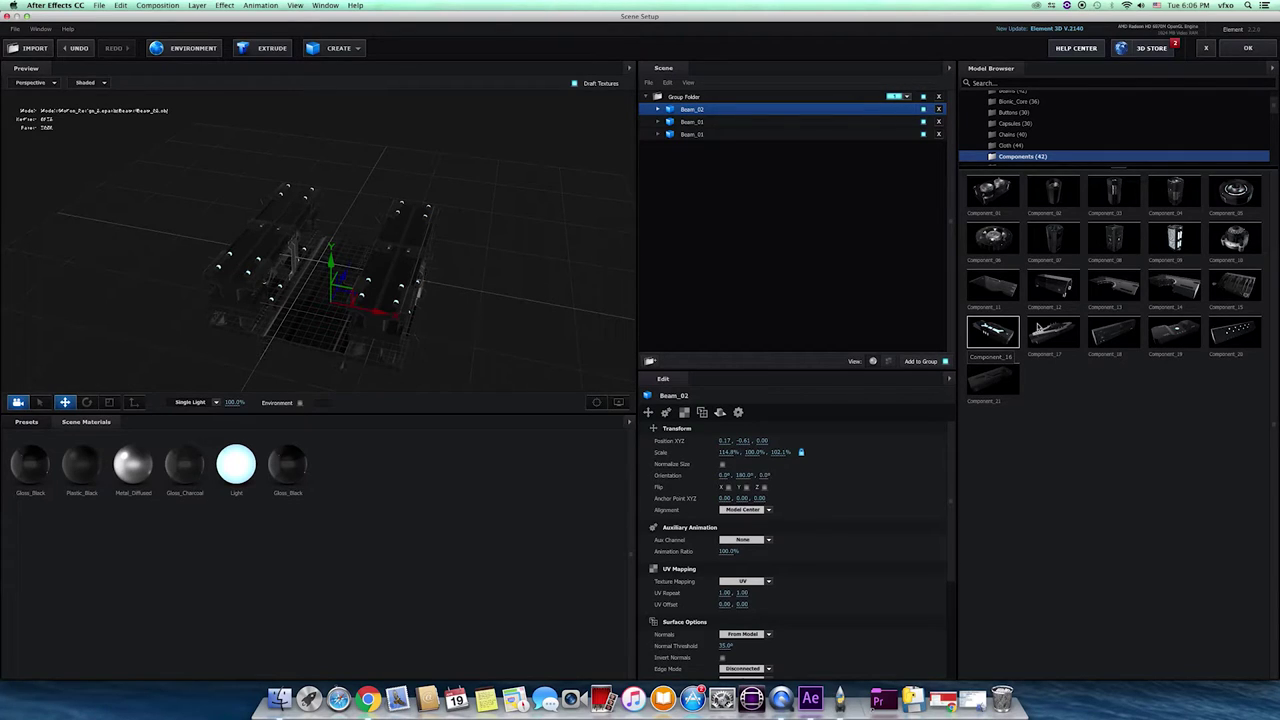
{"action": "left_click", "coordinate": [1175, 240]}
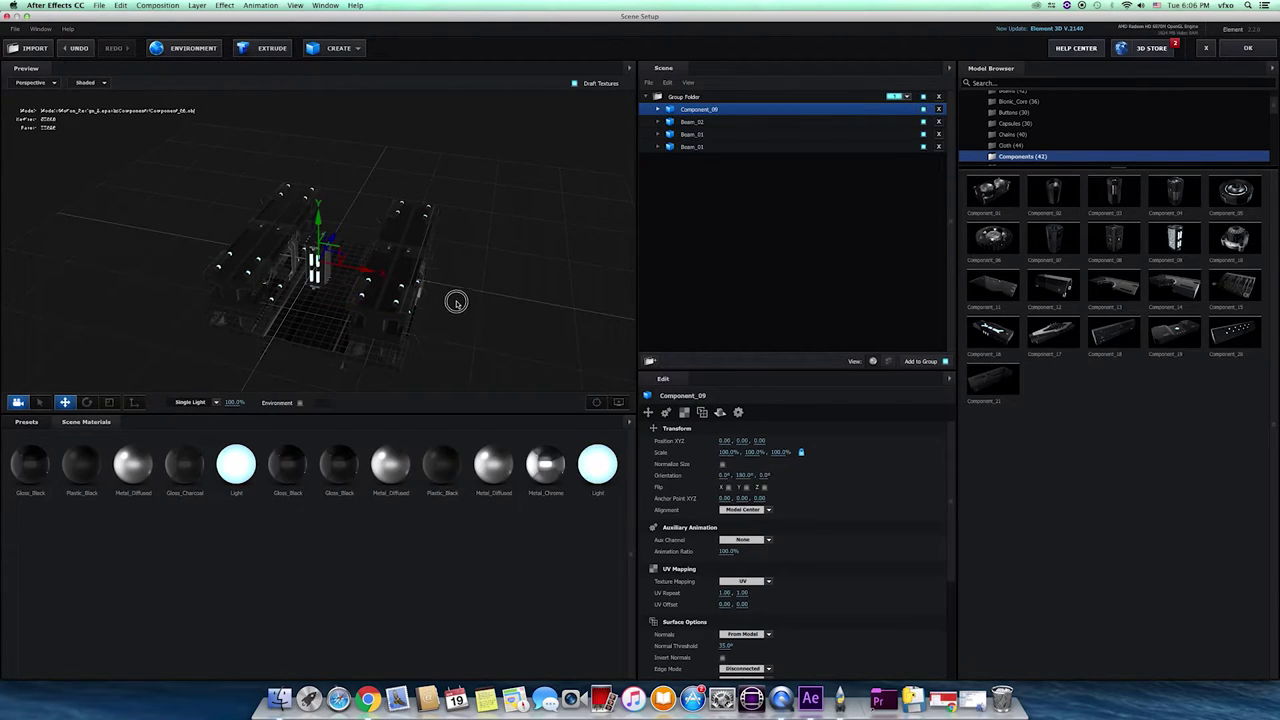
{"action": "left_click_drag", "start_coordinate": [456, 302], "coordinate": [334, 291]}
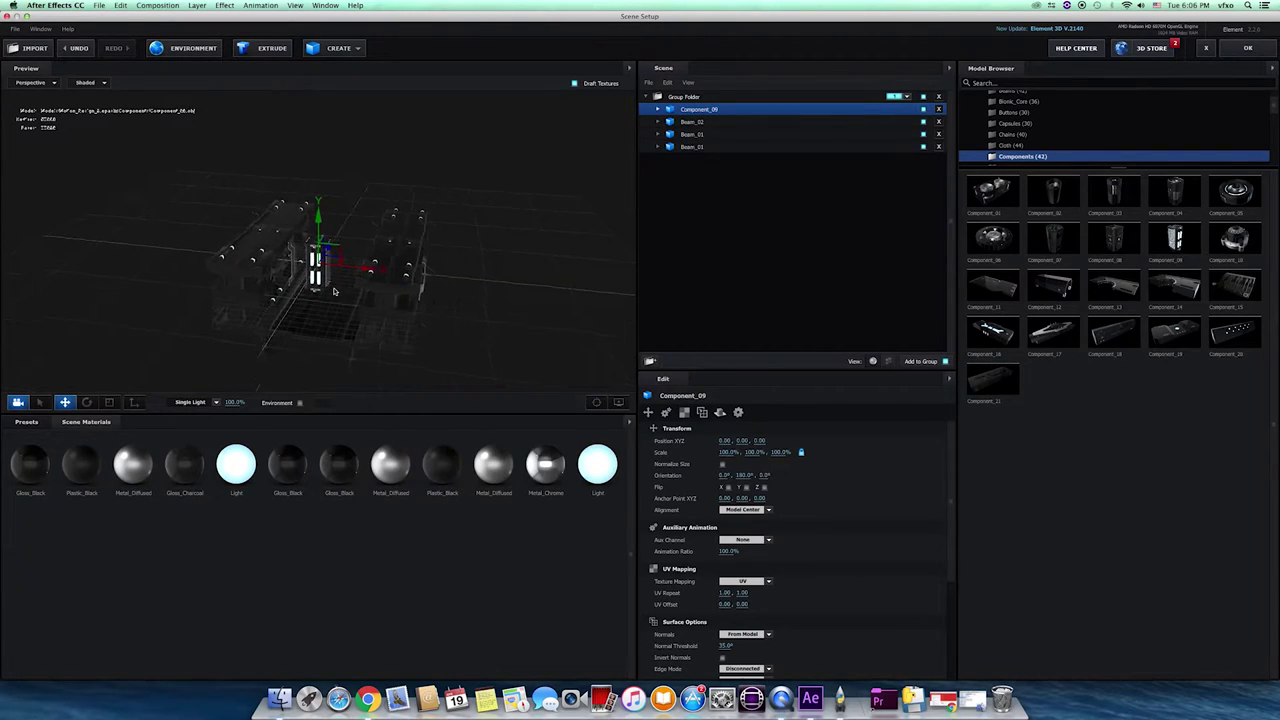
{"action": "left_click", "coordinate": [87, 402]}
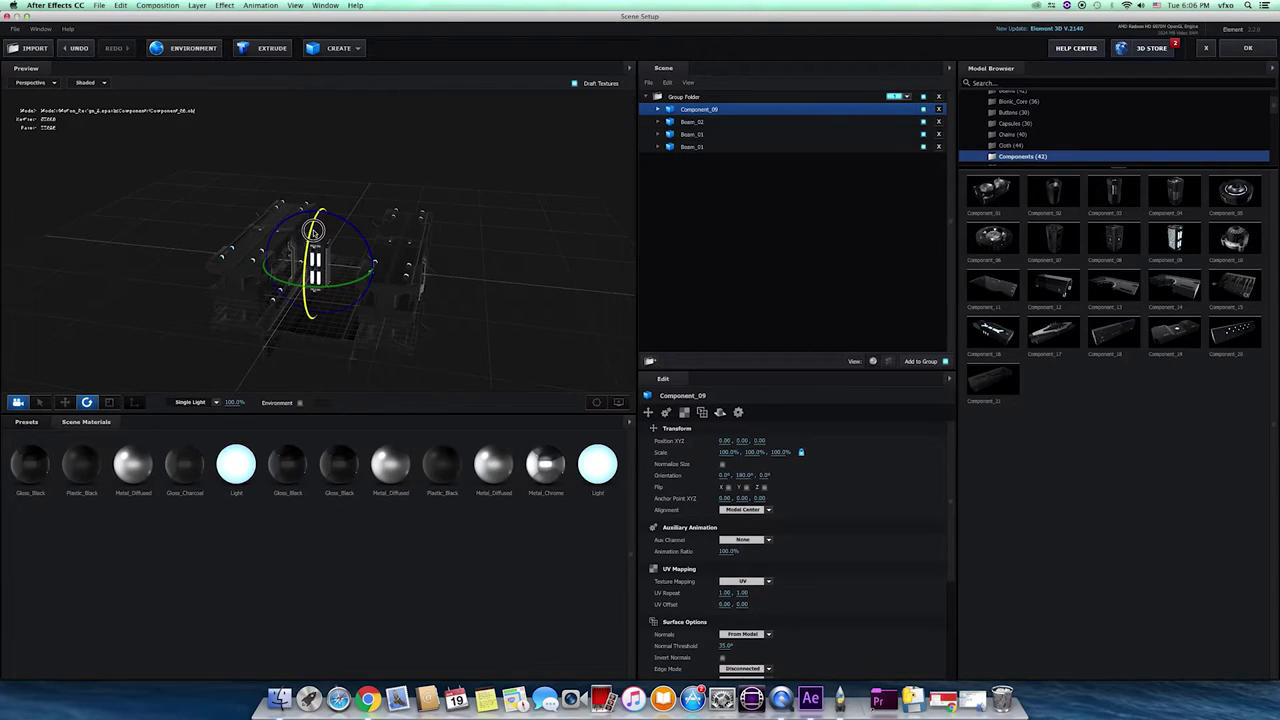
{"action": "left_click_drag", "start_coordinate": [313, 231], "coordinate": [279, 344]}
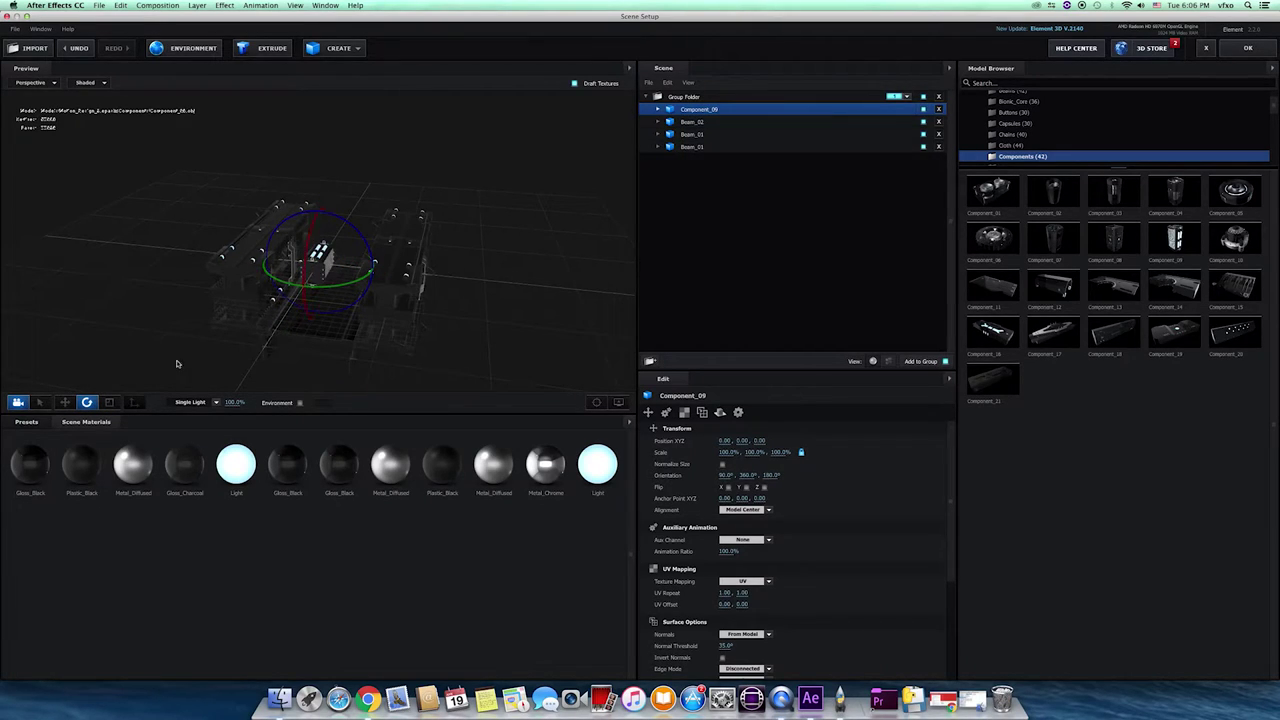
Step: Raise Component_09 above the beams at 0.15, 0.74, -0.32 and scale it to 139%
{"action": "left_click", "coordinate": [65, 402]}
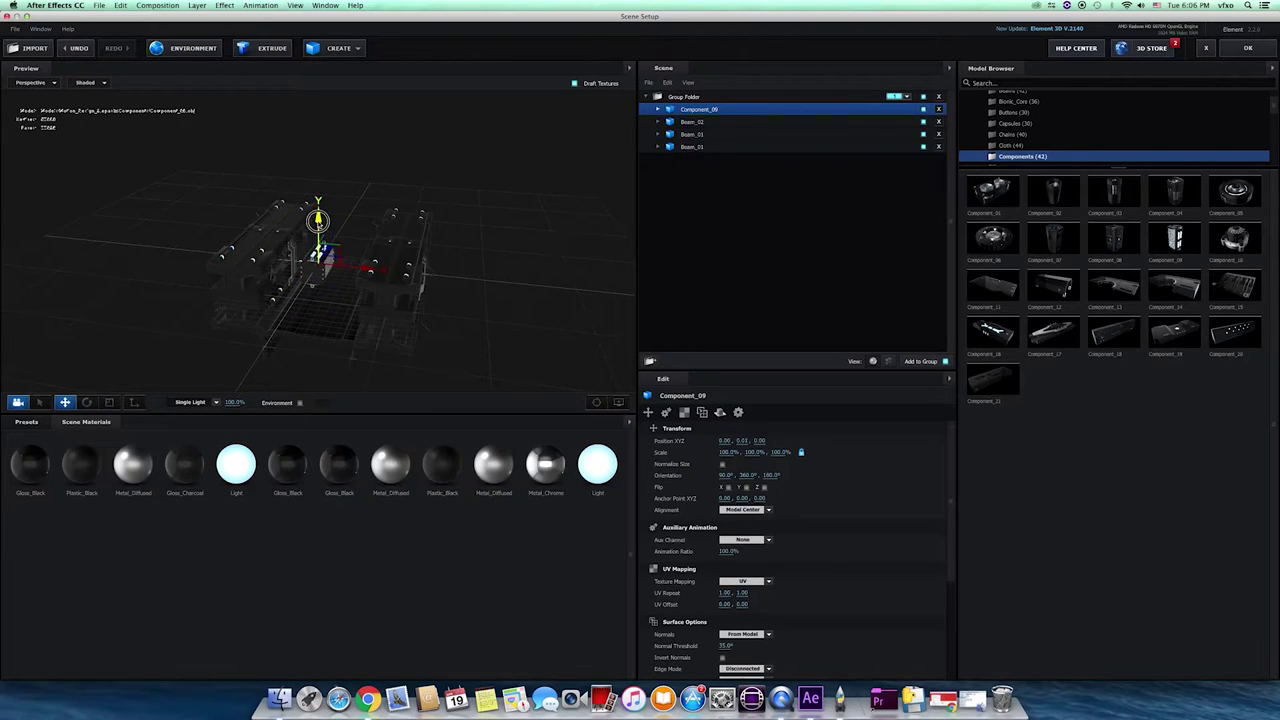
{"action": "left_click_drag", "start_coordinate": [317, 220], "coordinate": [330, 257]}
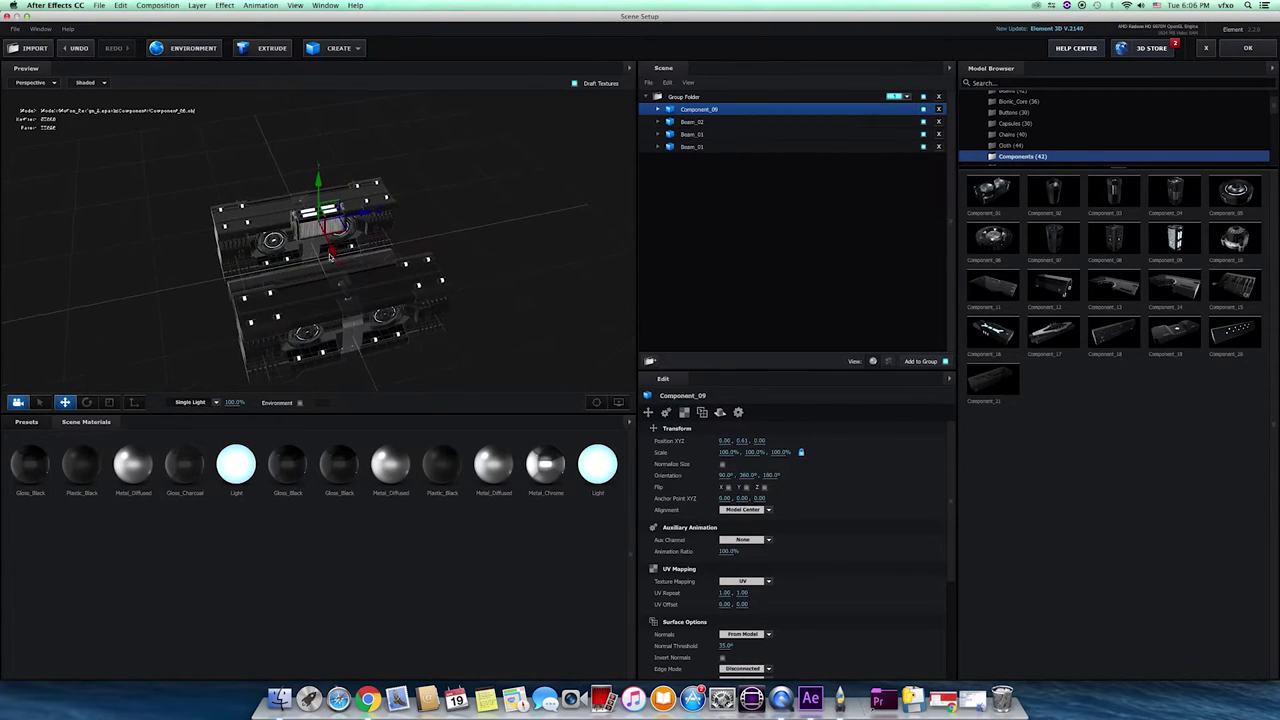
{"action": "left_click_drag", "start_coordinate": [350, 211], "coordinate": [291, 278]}
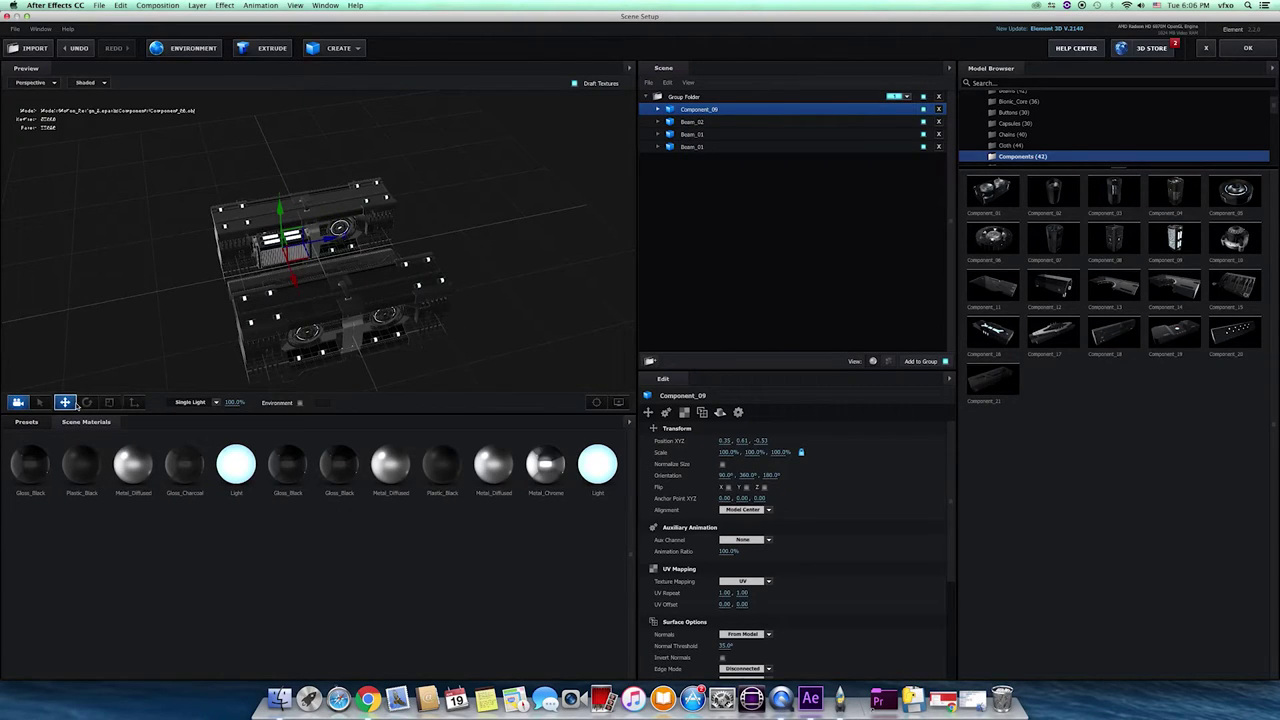
{"action": "left_click_drag", "start_coordinate": [724, 452], "coordinate": [776, 450]}
{"action": "left_click_drag", "start_coordinate": [470, 312], "coordinate": [508, 291]}
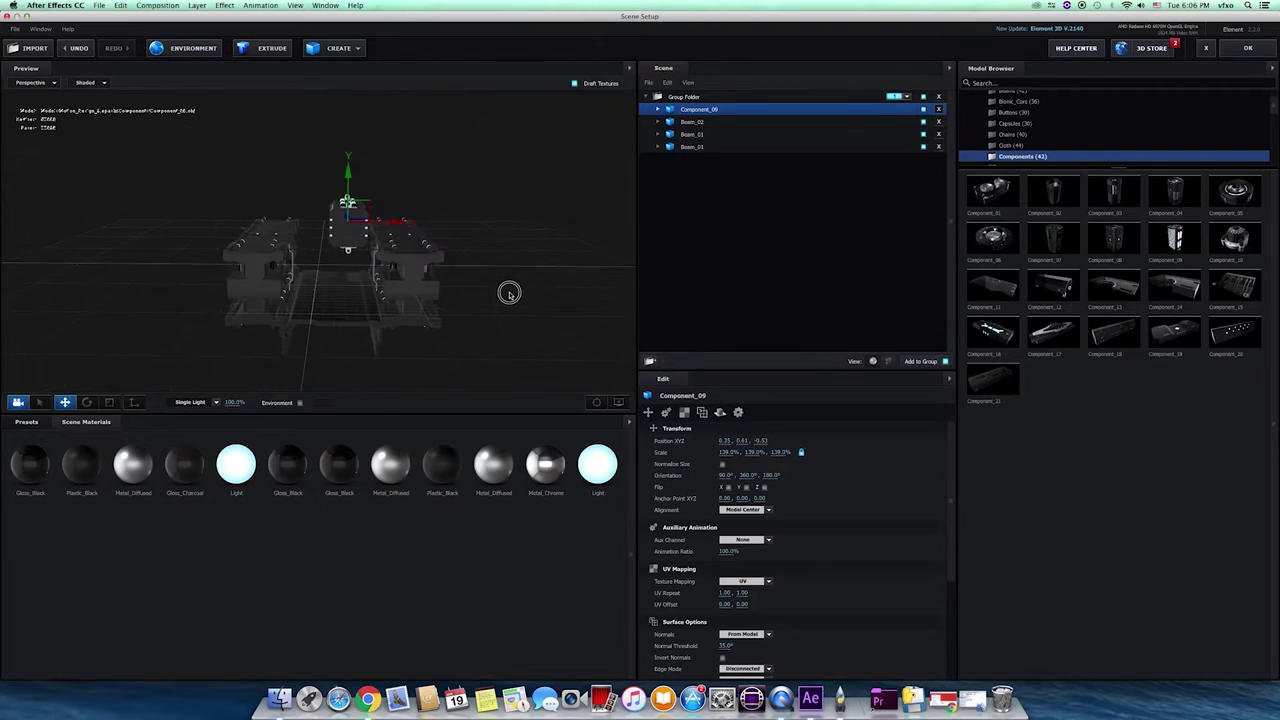
{"action": "left_click_drag", "start_coordinate": [394, 222], "coordinate": [367, 223]}
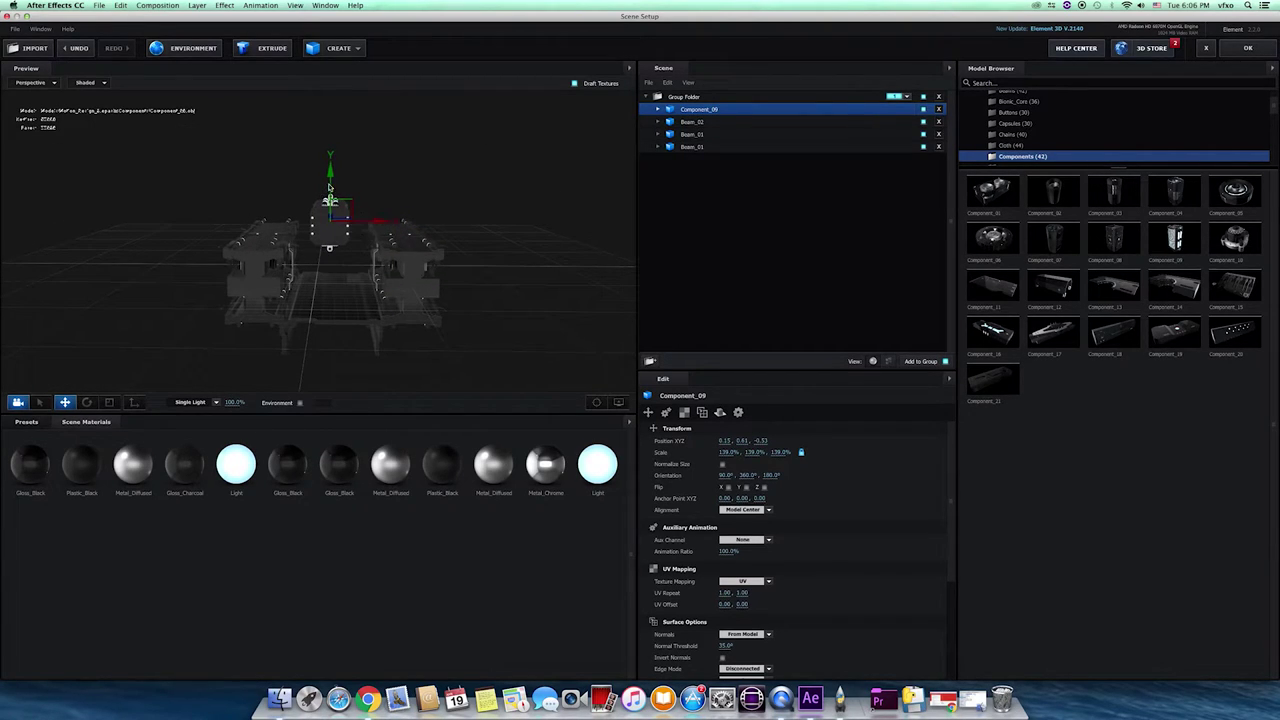
{"action": "left_click_drag", "start_coordinate": [330, 180], "coordinate": [330, 168]}
{"action": "left_click_drag", "start_coordinate": [340, 230], "coordinate": [317, 299]}
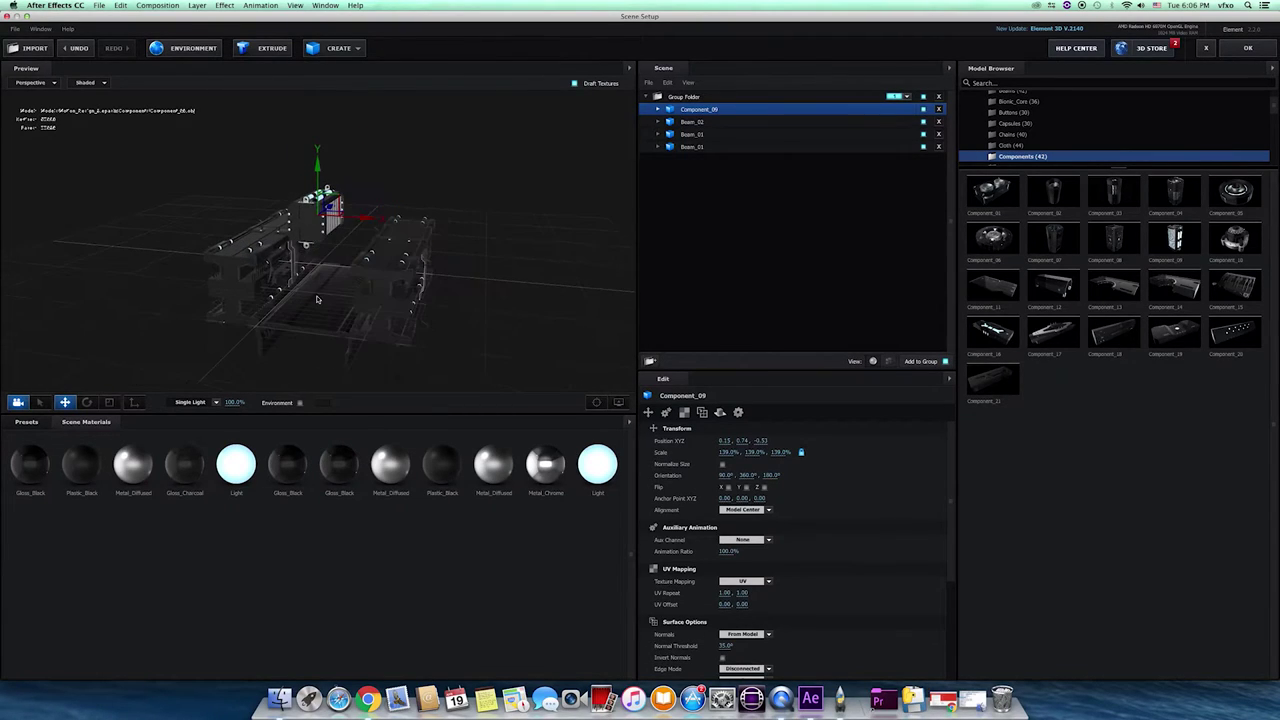
Step: Rotate Component_09 upright to 90°, 86°, 180°
{"action": "left_click", "coordinate": [88, 403]}
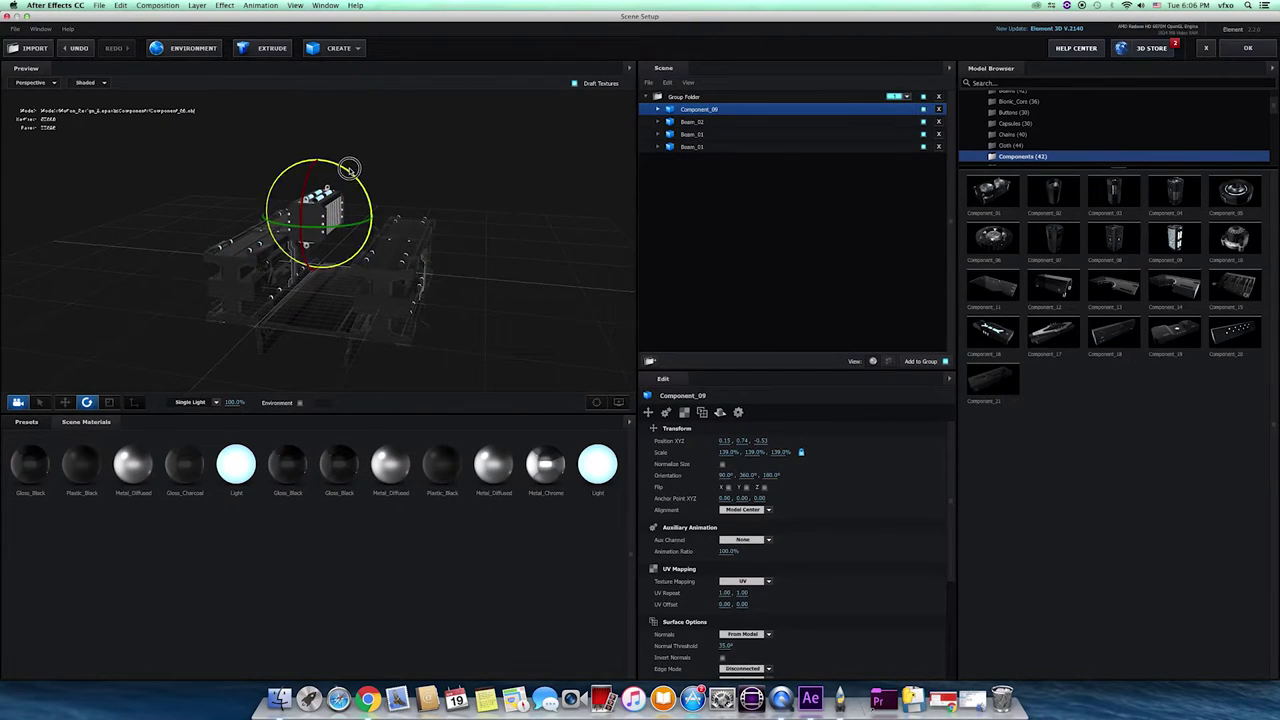
{"action": "left_click_drag", "start_coordinate": [355, 168], "coordinate": [377, 263]}
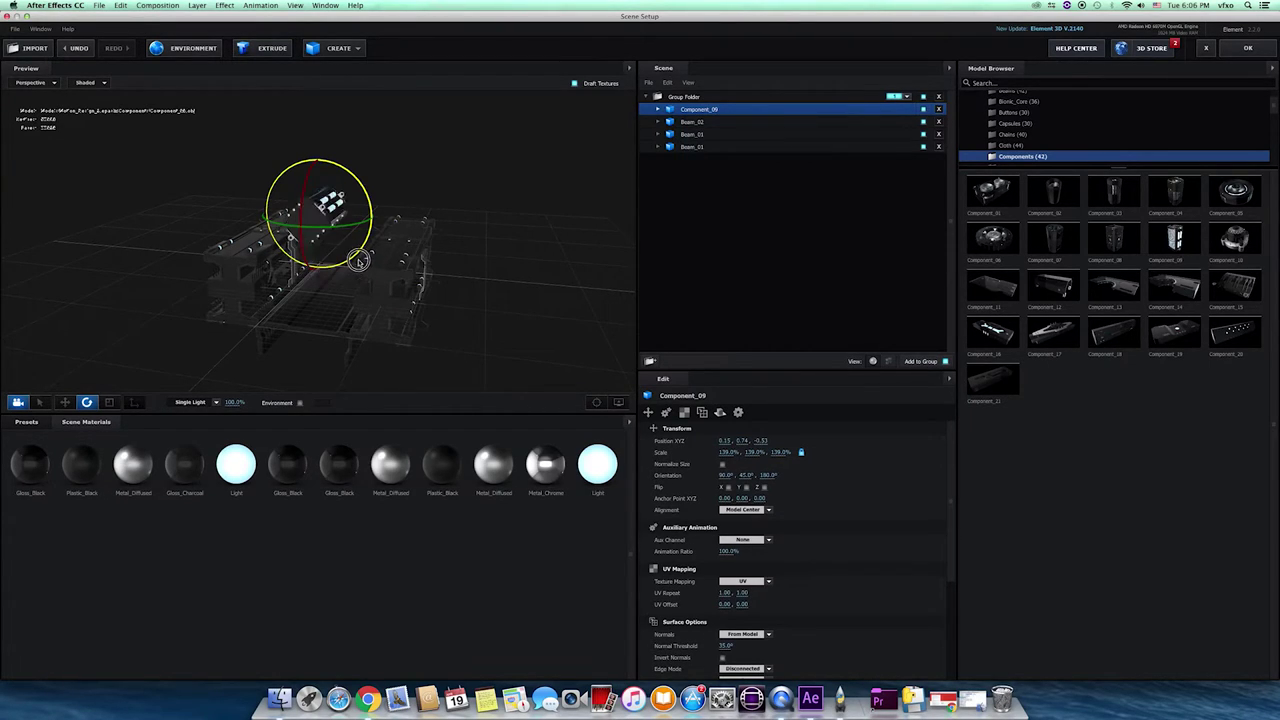
{"action": "left_click_drag", "start_coordinate": [314, 270], "coordinate": [380, 237]}
{"action": "left_click_drag", "start_coordinate": [340, 167], "coordinate": [370, 193]}
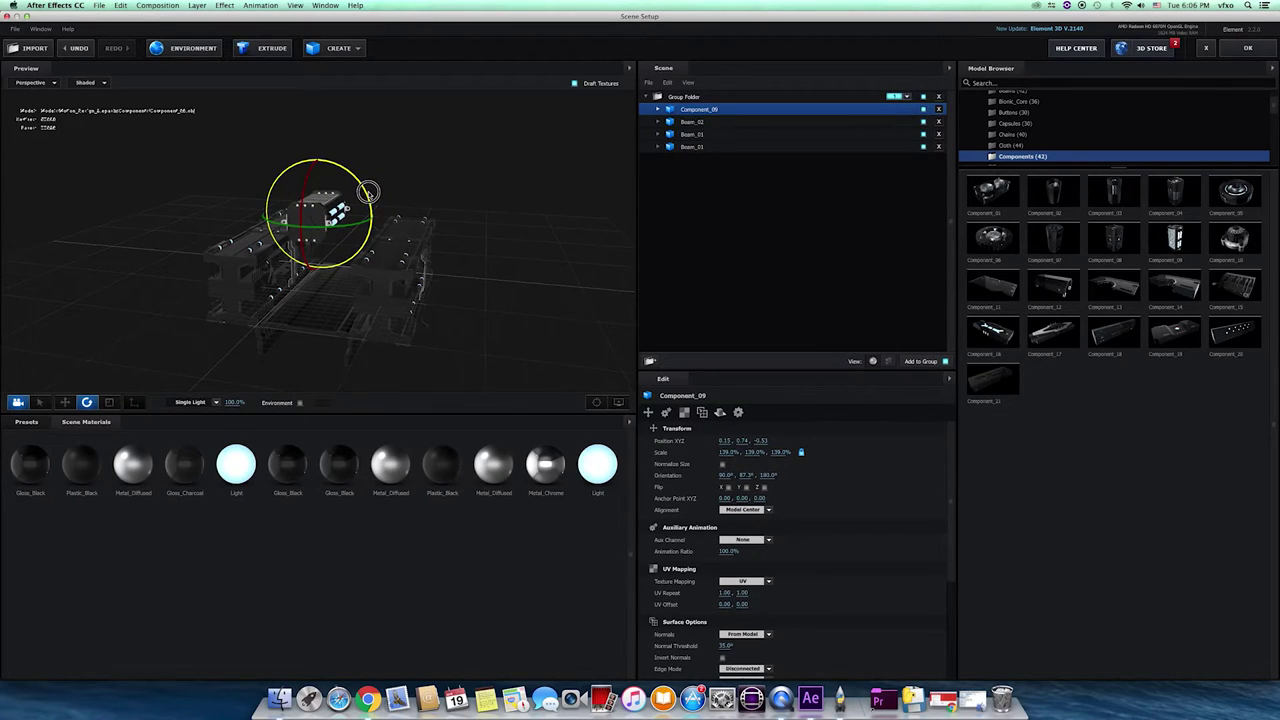
{"action": "left_click_drag", "start_coordinate": [398, 291], "coordinate": [362, 292]}
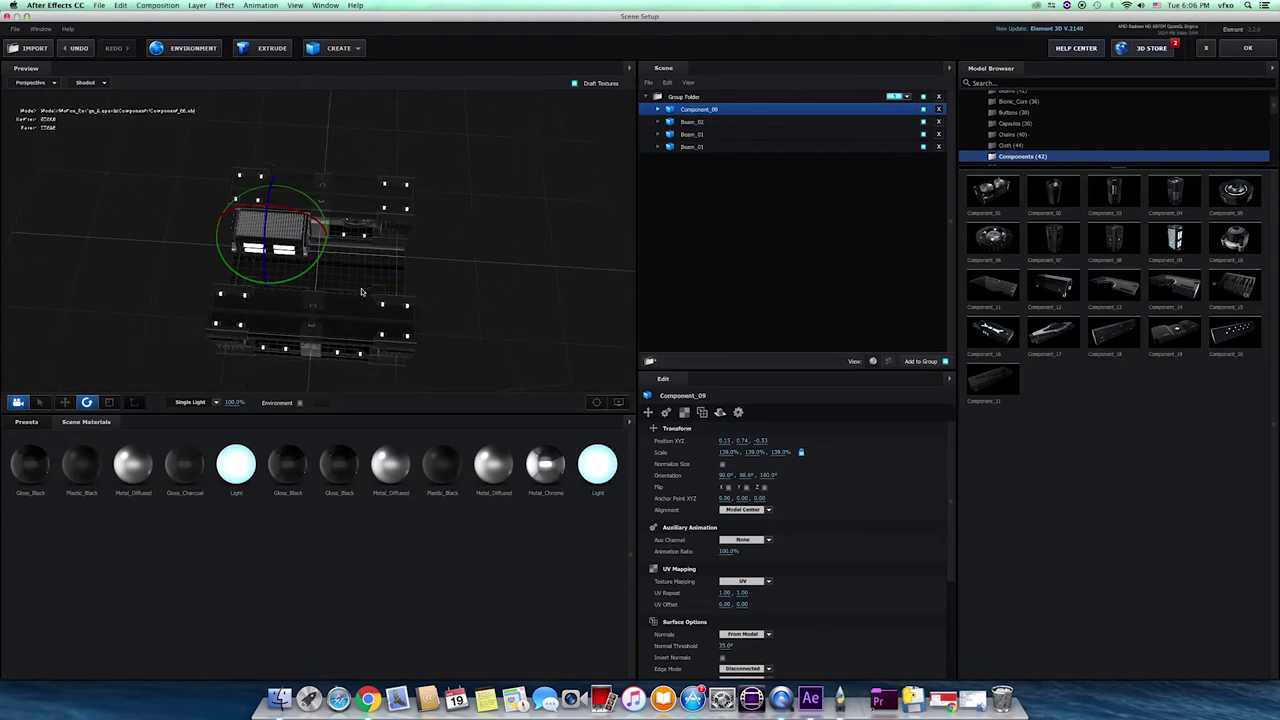
Step: Alt-drag Component_09 to create a copy at 0.15, 0.74, 0.54 beside the original
{"action": "left_click", "coordinate": [64, 402]}
{"action": "left_click_drag", "start_coordinate": [322, 238], "coordinate": [385, 245]}
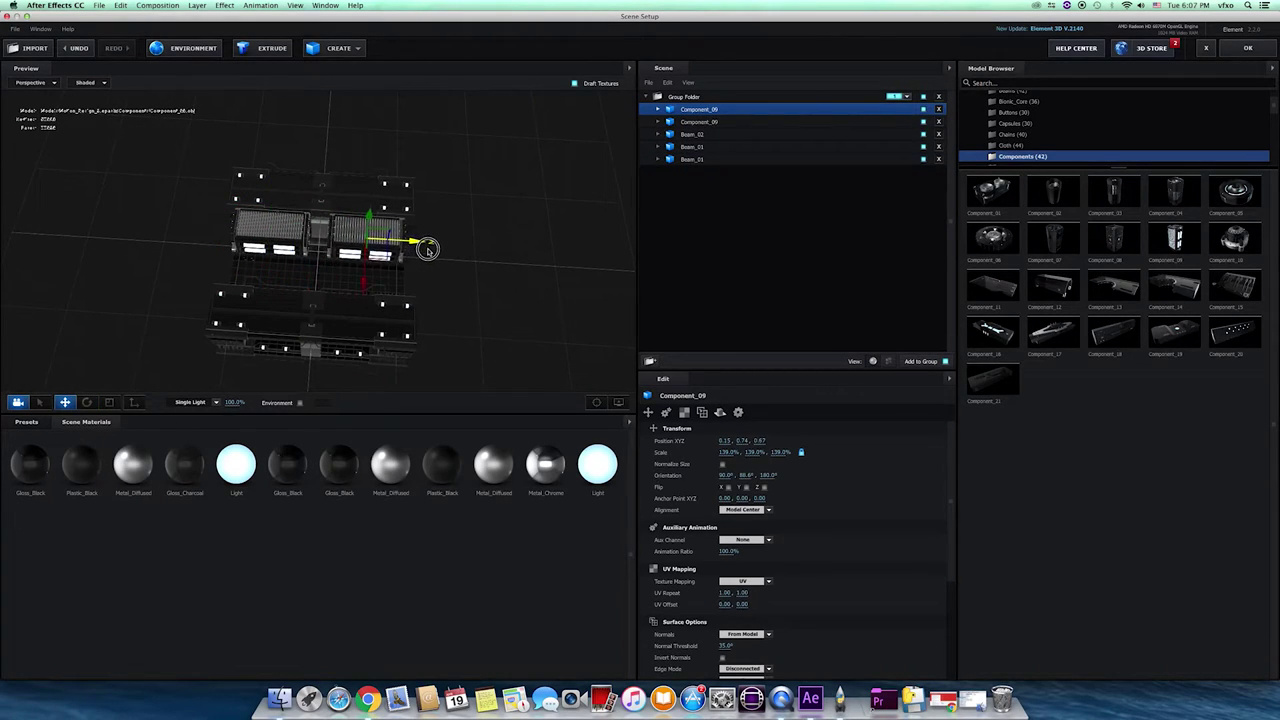
{"action": "left_click_drag", "start_coordinate": [433, 331], "coordinate": [405, 261]}
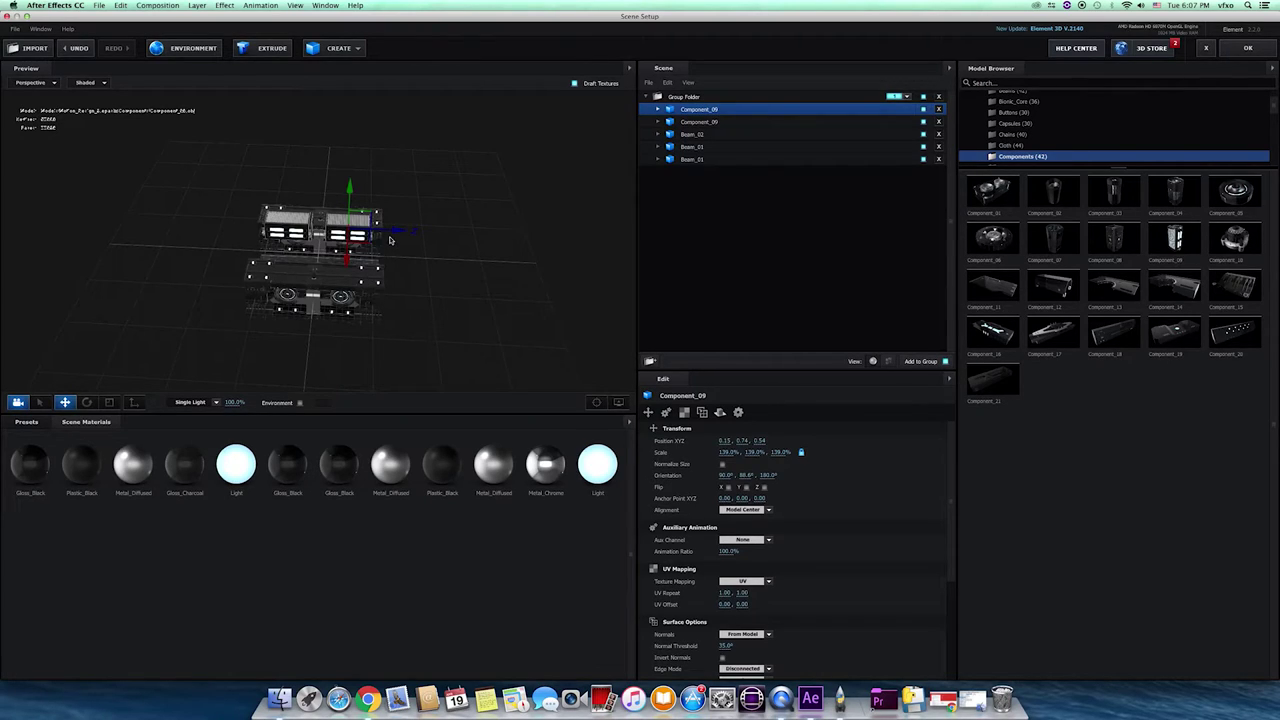
Step: Create a nested Group Folder holding Beam_01, Beam_02 and both Component_09 copies
{"action": "left_click", "coordinate": [690, 97]}
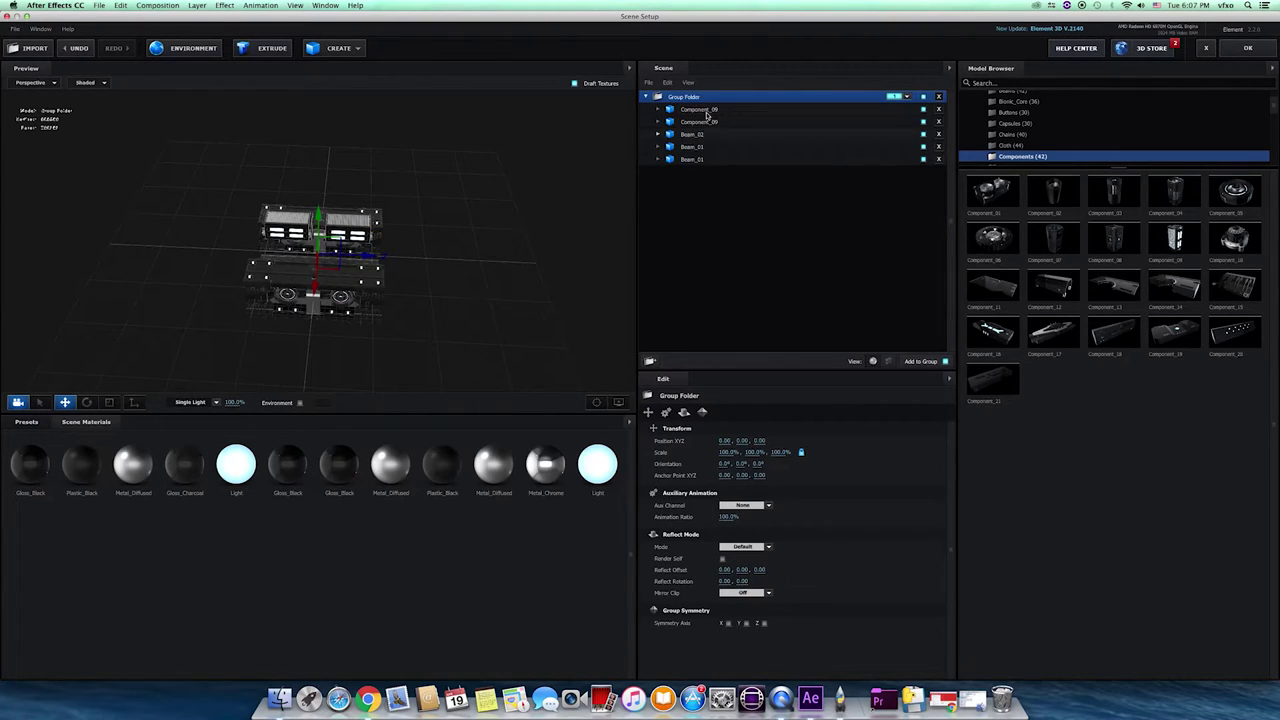
{"action": "left_click", "coordinate": [651, 360]}
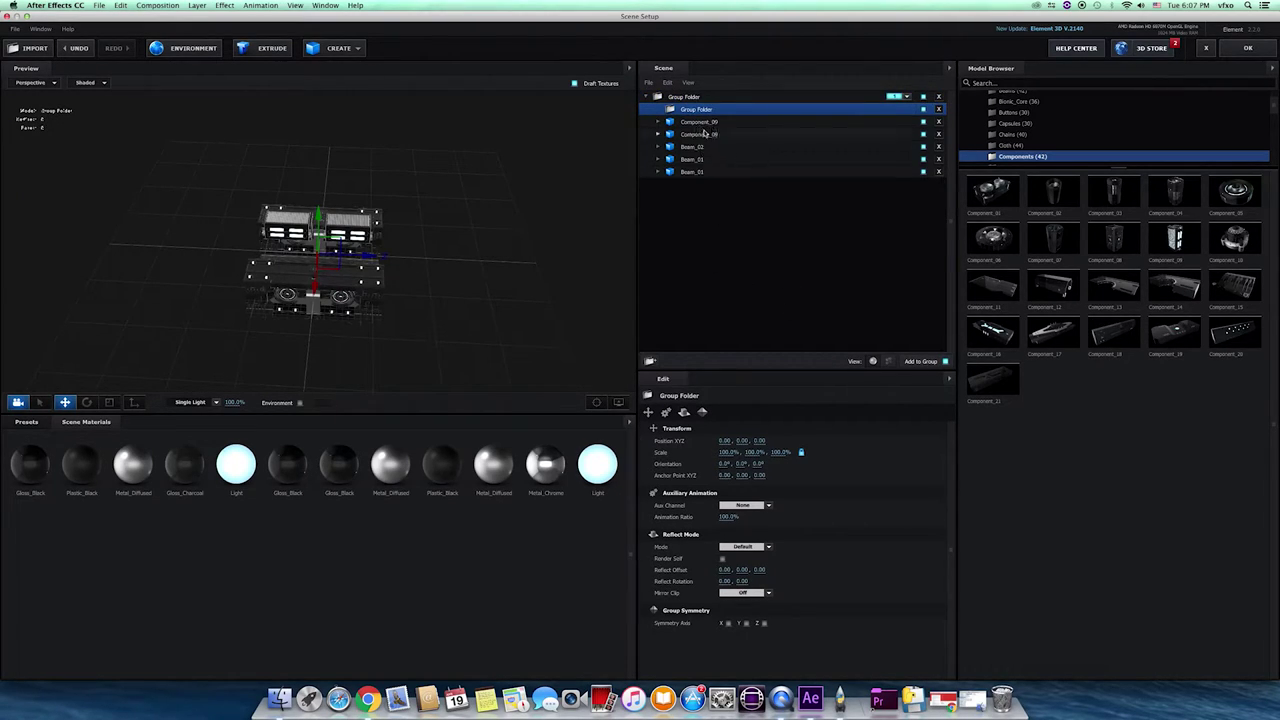
{"action": "left_click", "coordinate": [698, 172]}
{"action": "left_click_drag", "start_coordinate": [698, 172], "coordinate": [703, 112]}
{"action": "left_click", "coordinate": [703, 112]}
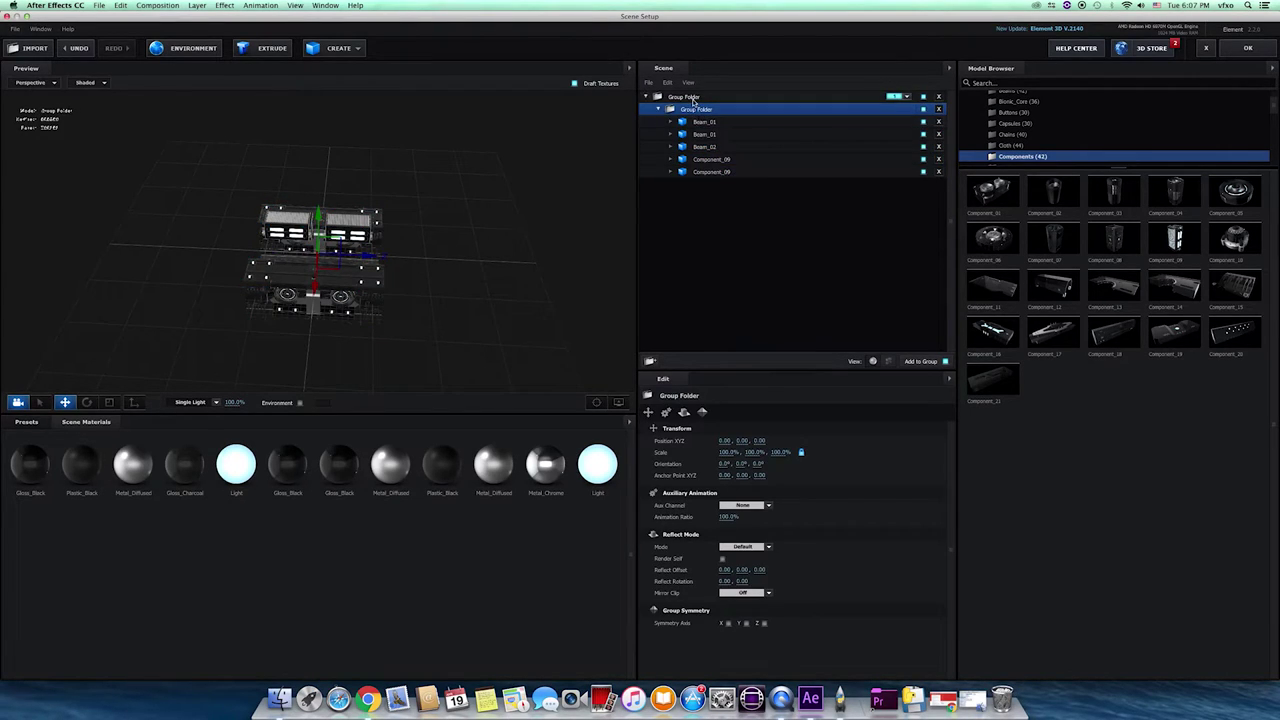
Step: Enable Symmetry Axis Z on the outer Group Folder, adding a duplicate assembly at Z 1.18
{"action": "left_click", "coordinate": [680, 98]}
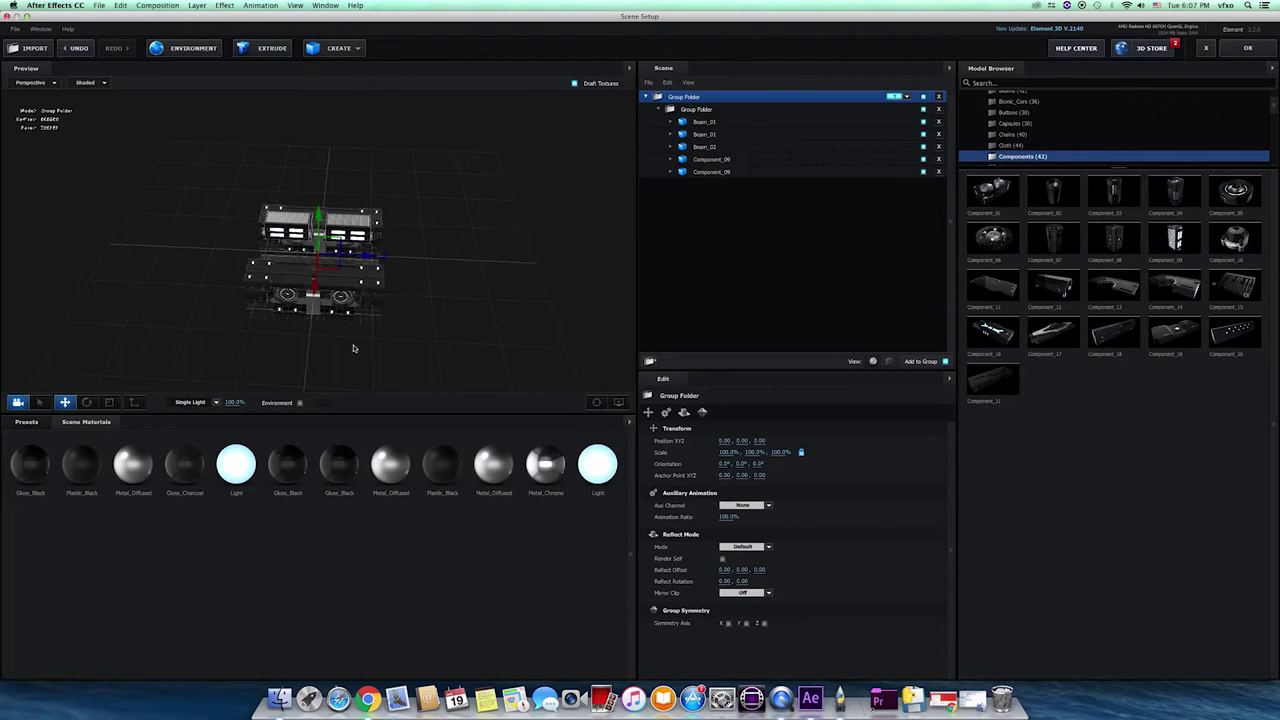
{"action": "left_click", "coordinate": [764, 623]}
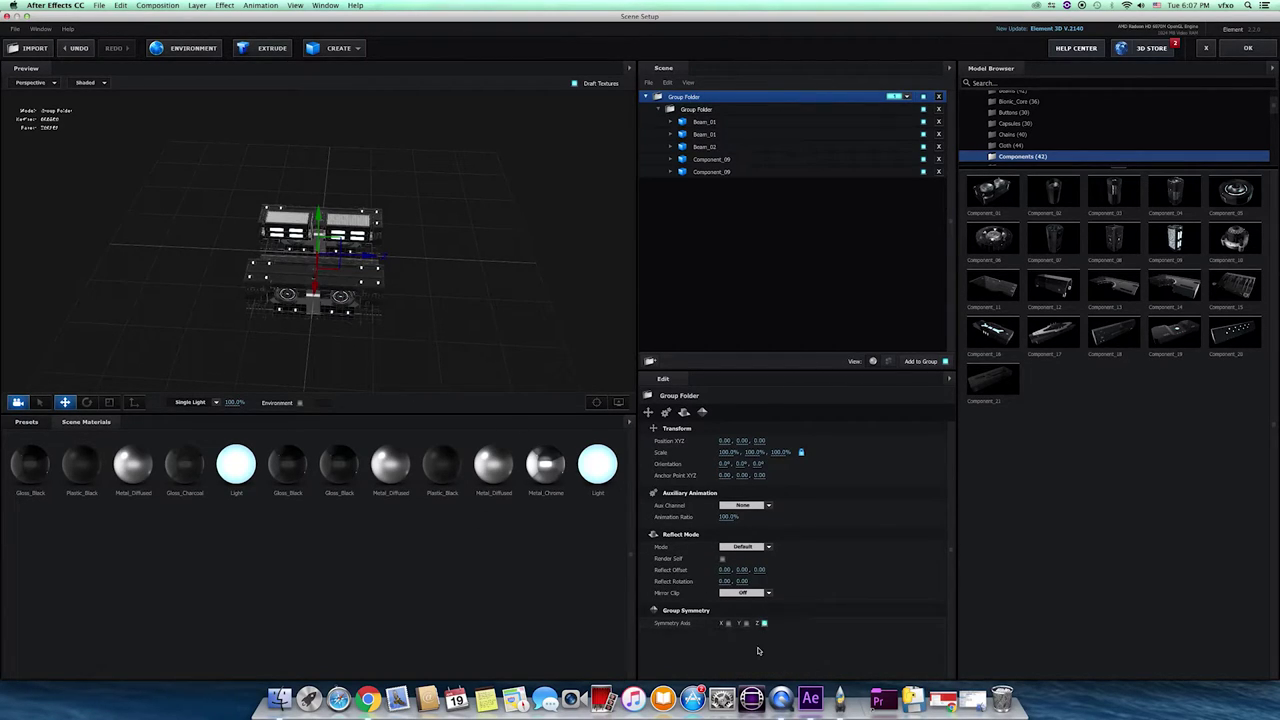
{"action": "left_click", "coordinate": [700, 110]}
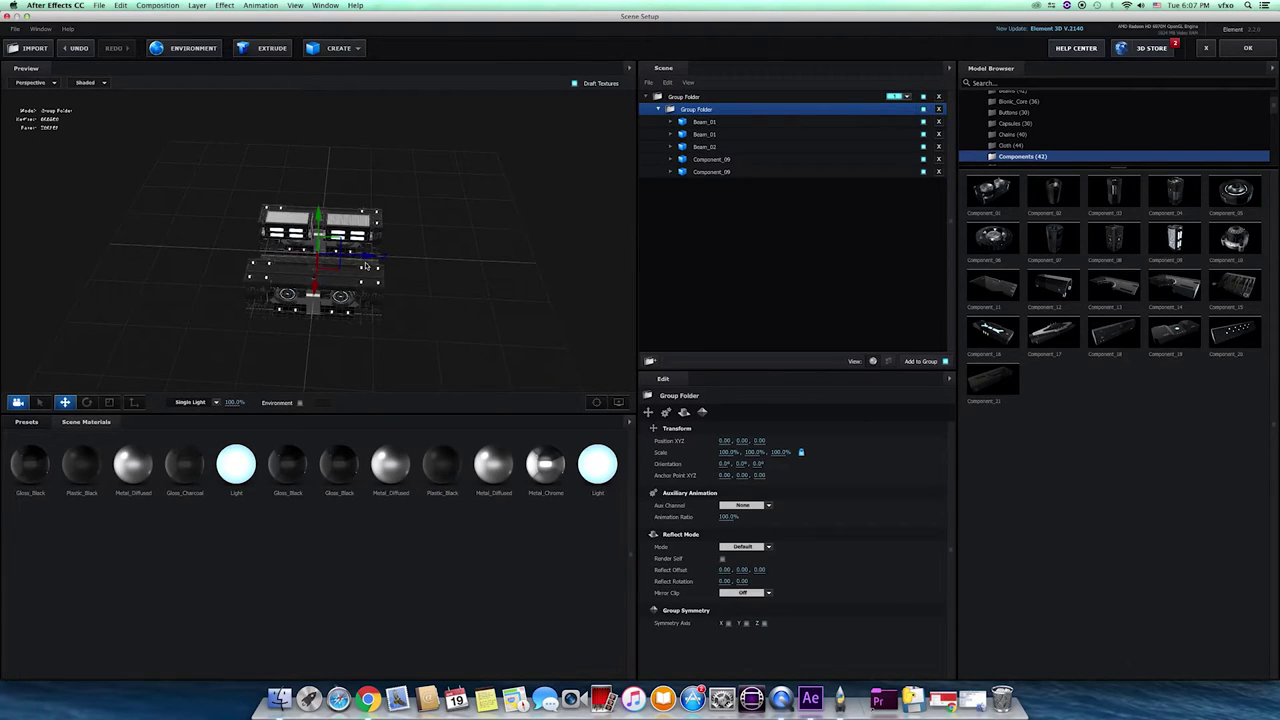
{"action": "left_click_drag", "start_coordinate": [429, 320], "coordinate": [410, 305]}
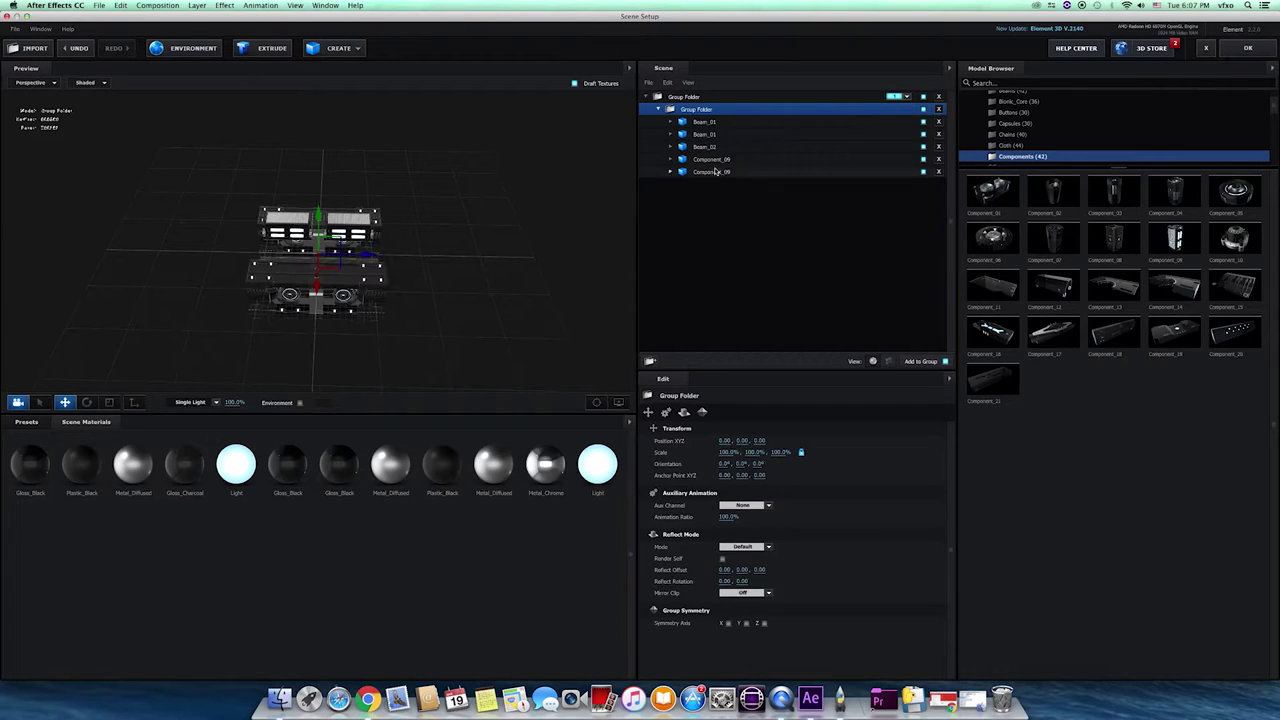
{"action": "left_click", "coordinate": [703, 112]}
Step: Slide the nested Group Folder along Z to about 1.17, doubling the corridor, and inspect it overhead
{"action": "left_click_drag", "start_coordinate": [368, 256], "coordinate": [430, 258]}
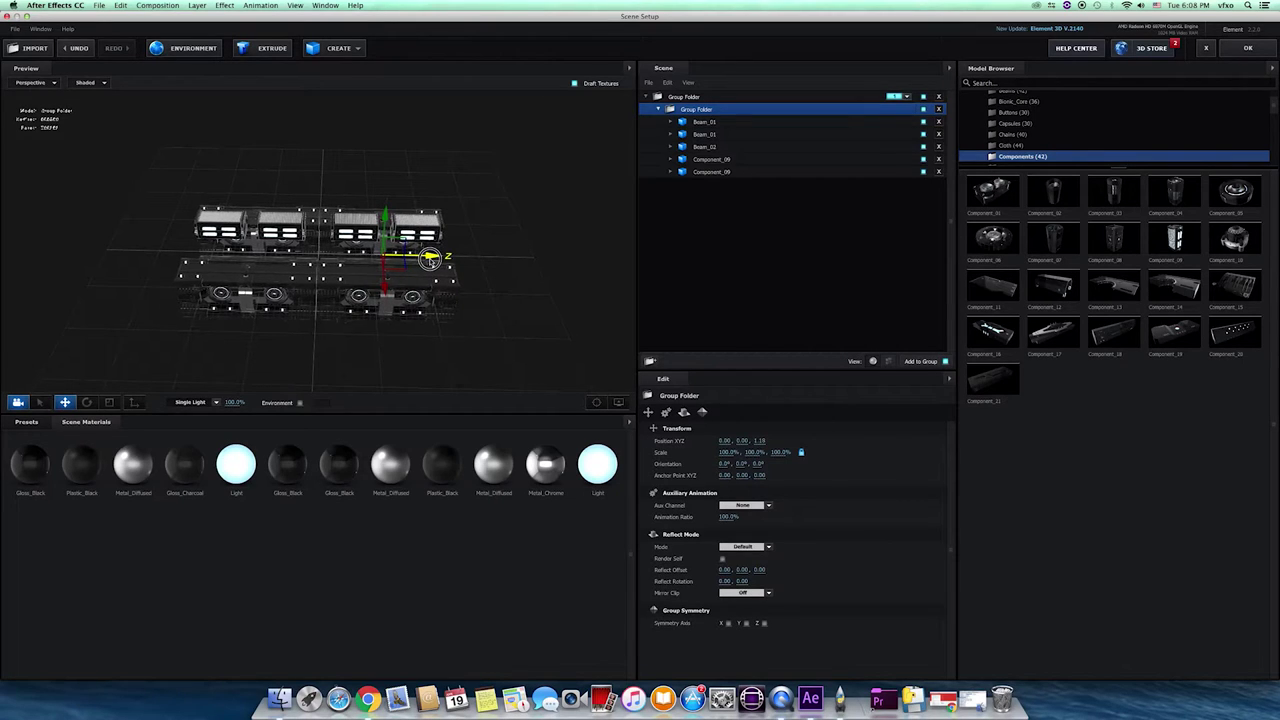
{"action": "left_click_drag", "start_coordinate": [374, 337], "coordinate": [416, 305]}
{"action": "scroll", "coordinate": [416, 305], "scroll_direction": "up", "scroll_amount": 10}
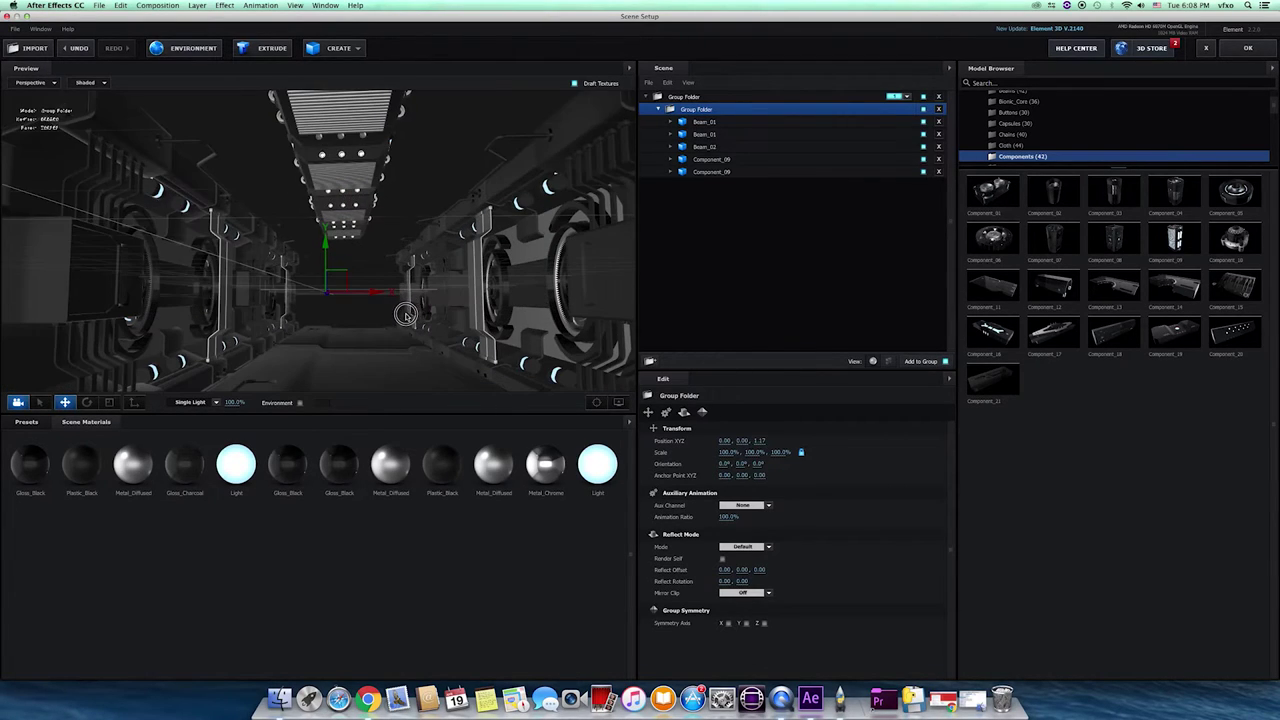
{"action": "scroll", "coordinate": [406, 317], "scroll_direction": "down", "scroll_amount": 10}
{"action": "mouse_move", "coordinate": [406, 317]}
{"action": "left_mouse_down"}
{"action": "mouse_move", "coordinate": [407, 294]}
{"action": "mouse_move", "coordinate": [392, 305]}
{"action": "mouse_move", "coordinate": [498, 319]}
{"action": "mouse_move", "coordinate": [430, 316]}
{"action": "left_mouse_up"}
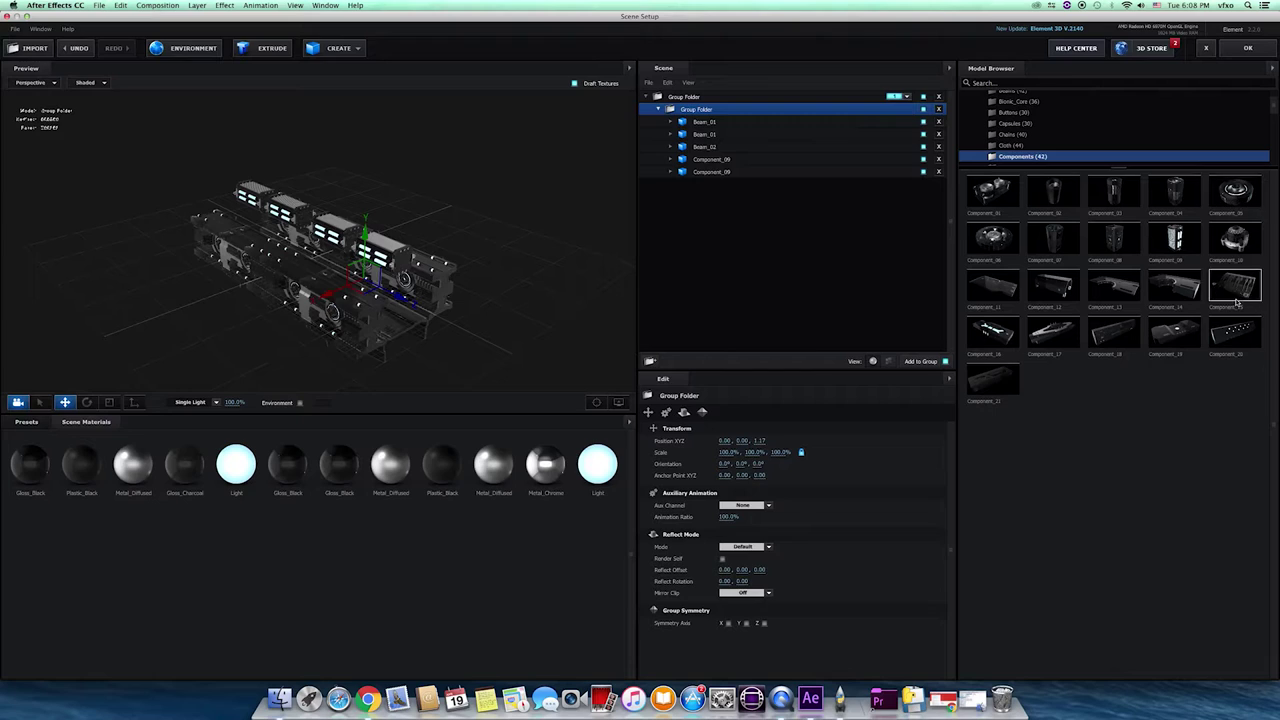
Step: Add Component_06 to the inner group, move it along Z and rotate it to 90/360/180
{"action": "left_click", "coordinate": [993, 238]}
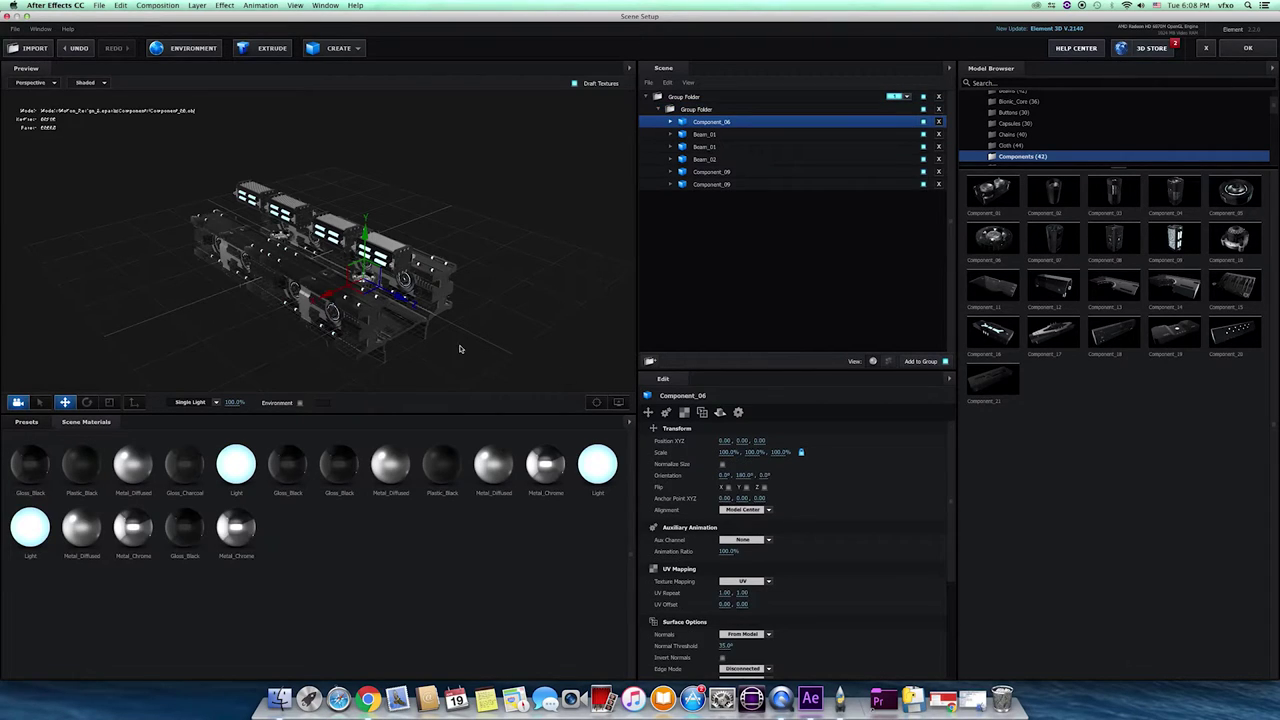
{"action": "left_click_drag", "start_coordinate": [460, 349], "coordinate": [495, 352]}
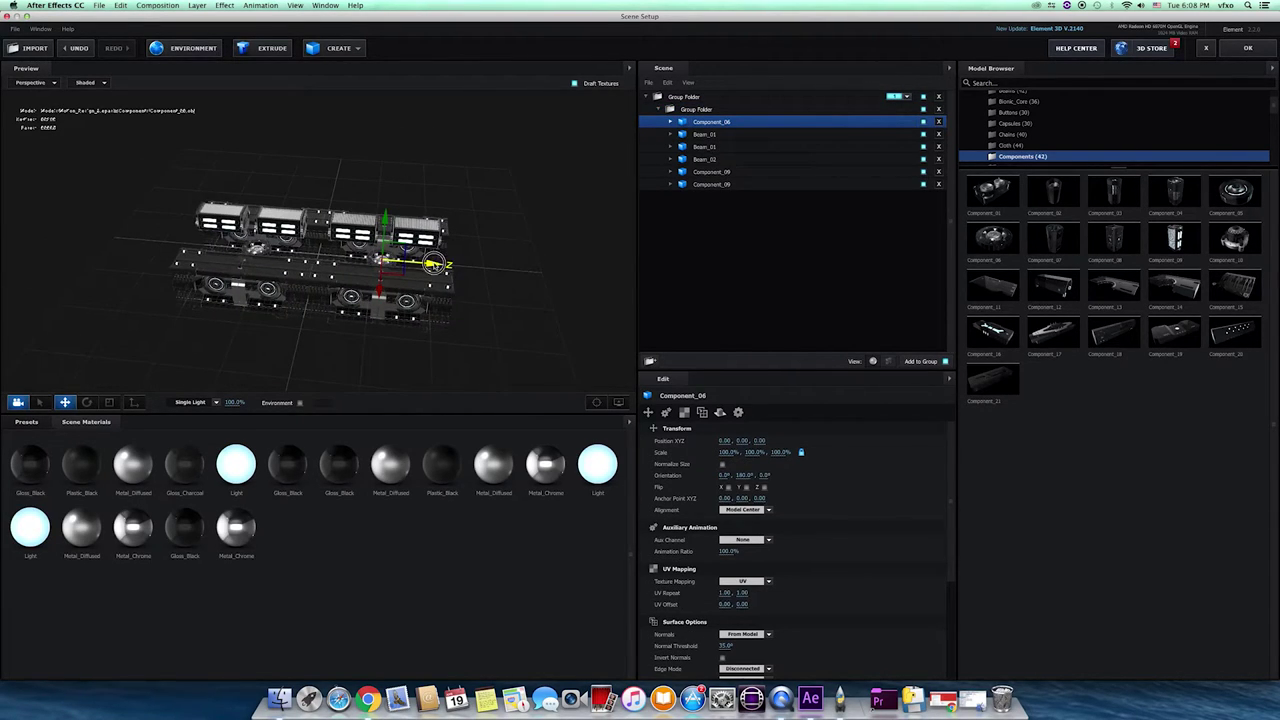
{"action": "left_click_drag", "start_coordinate": [434, 263], "coordinate": [479, 308]}
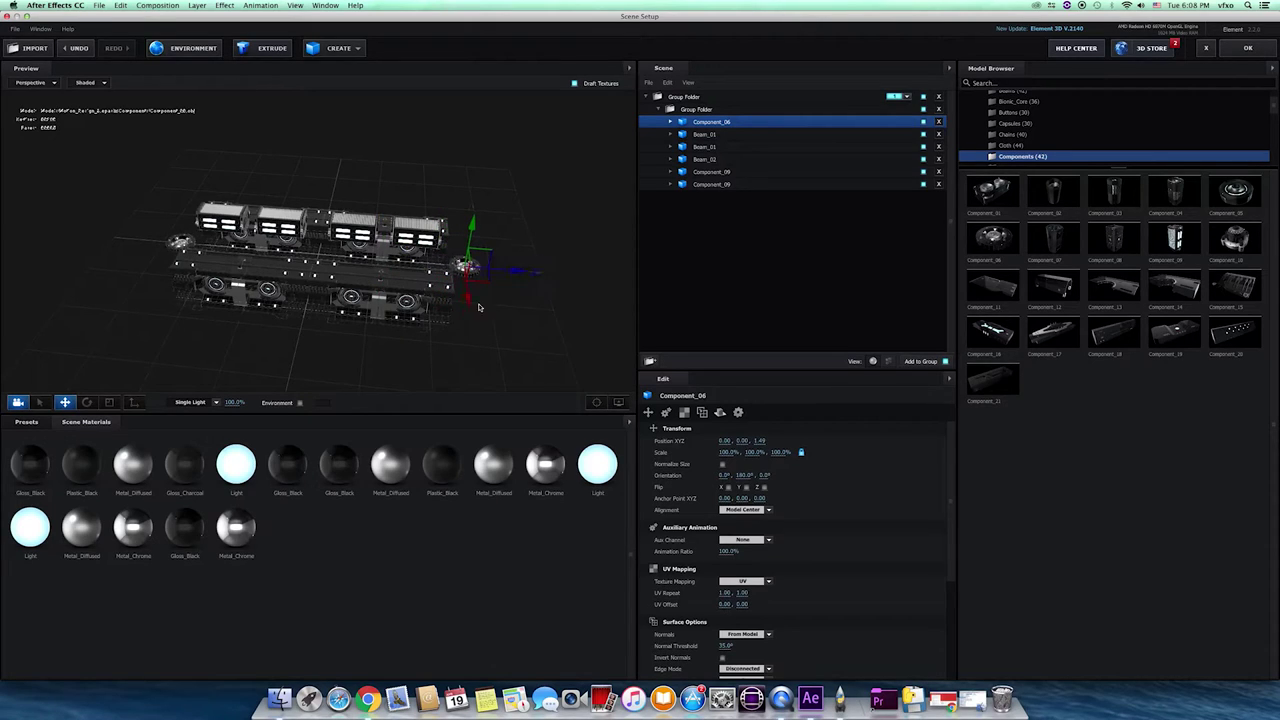
{"action": "left_click", "coordinate": [87, 402]}
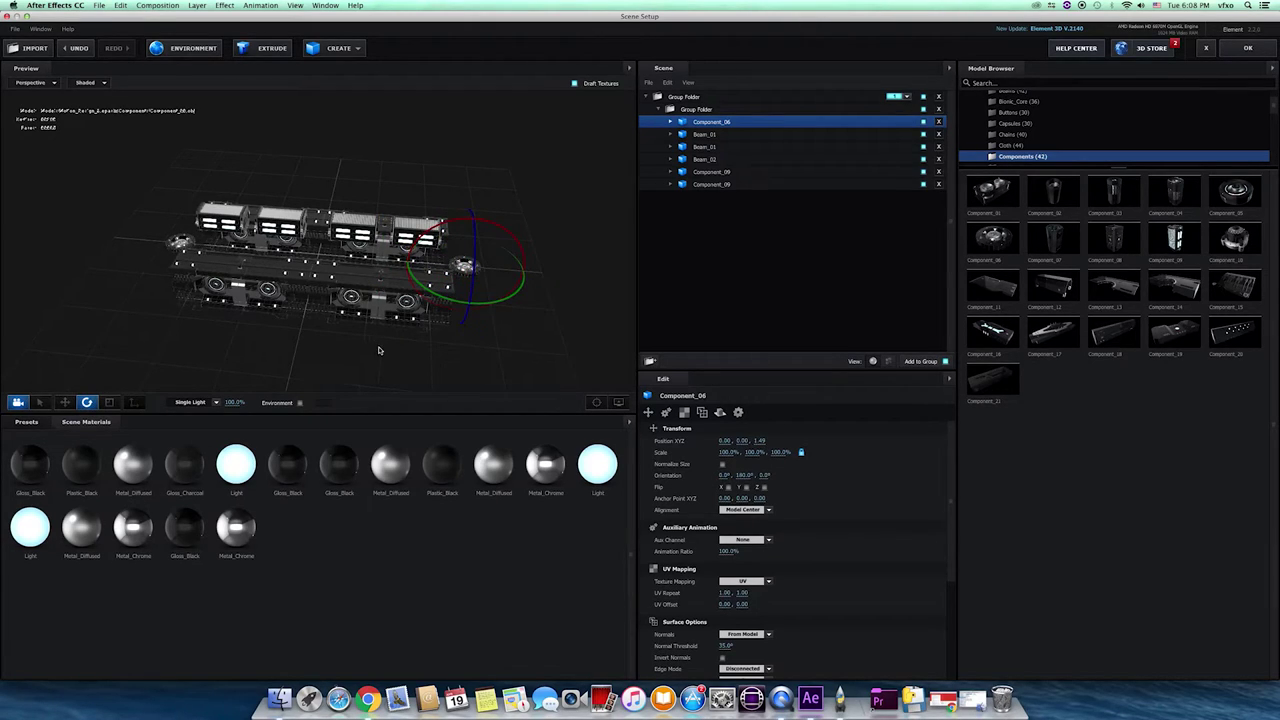
{"action": "left_click_drag", "start_coordinate": [460, 221], "coordinate": [482, 202]}
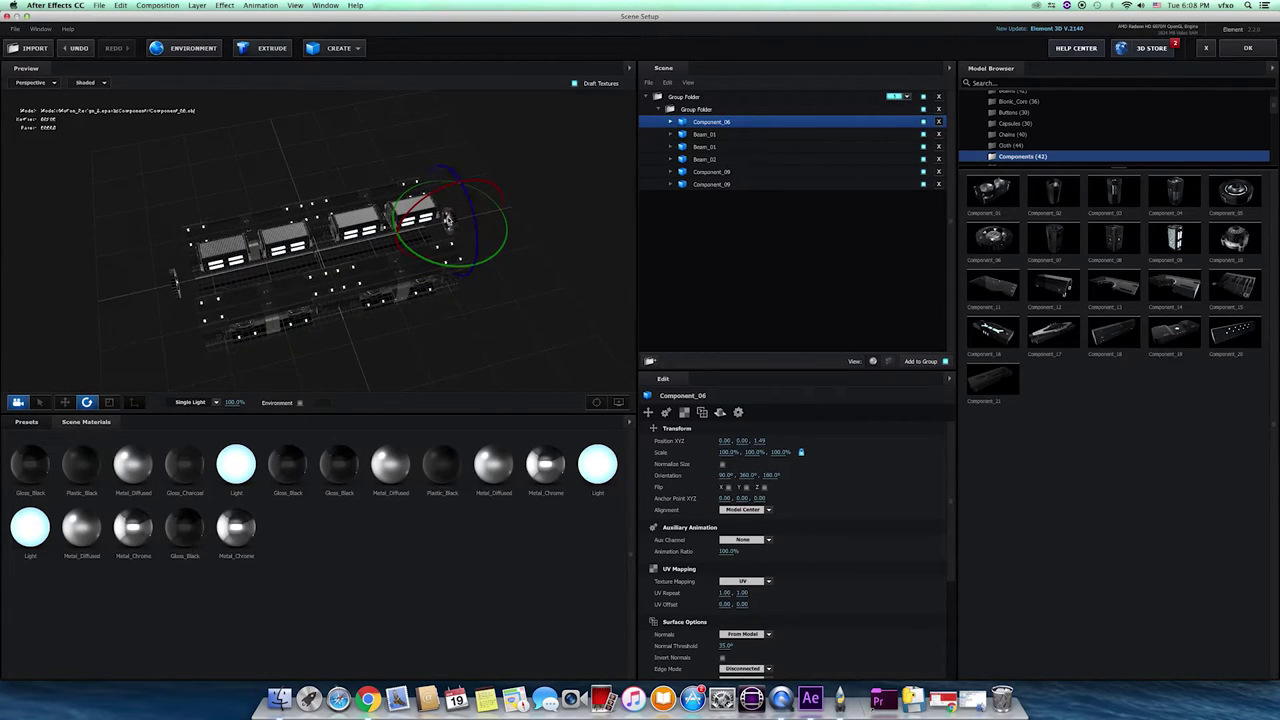
{"action": "left_click_drag", "start_coordinate": [362, 299], "coordinate": [286, 338]}
{"action": "left_click_drag", "start_coordinate": [369, 343], "coordinate": [265, 337]}
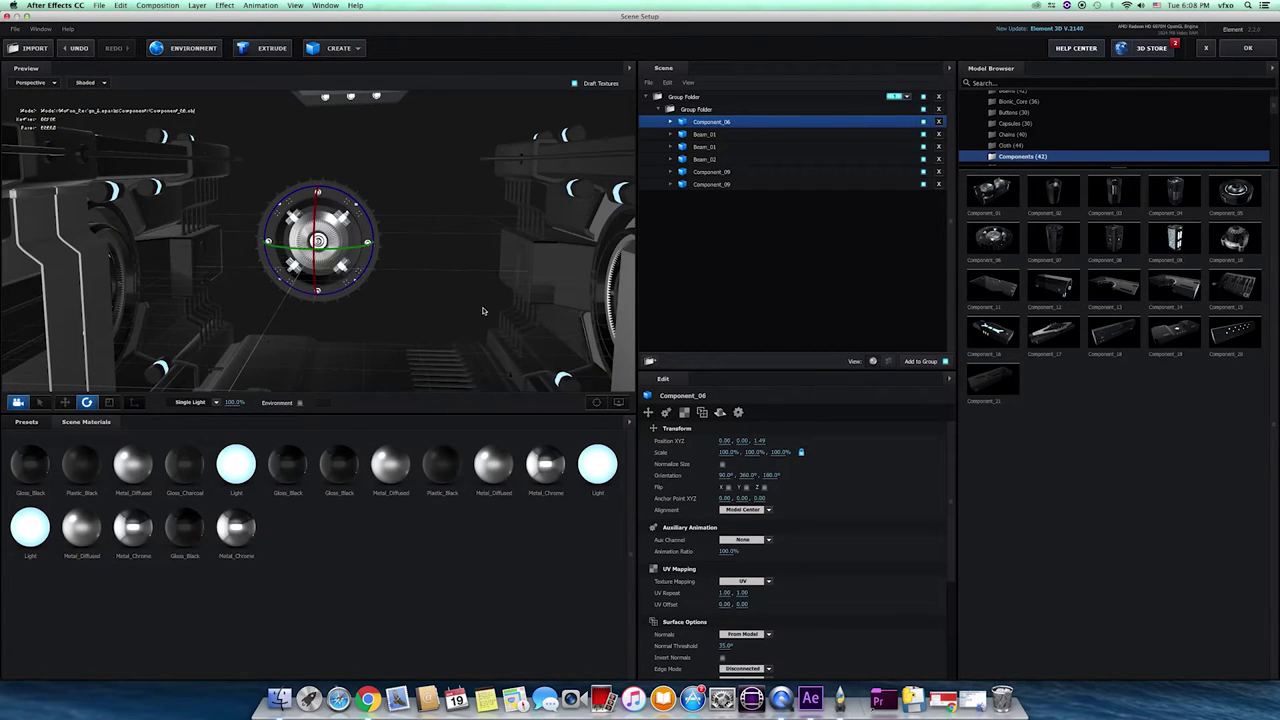
Step: Scale Component_06 to 208% and raise it to Position Y 0.16
{"action": "left_click", "coordinate": [64, 402]}
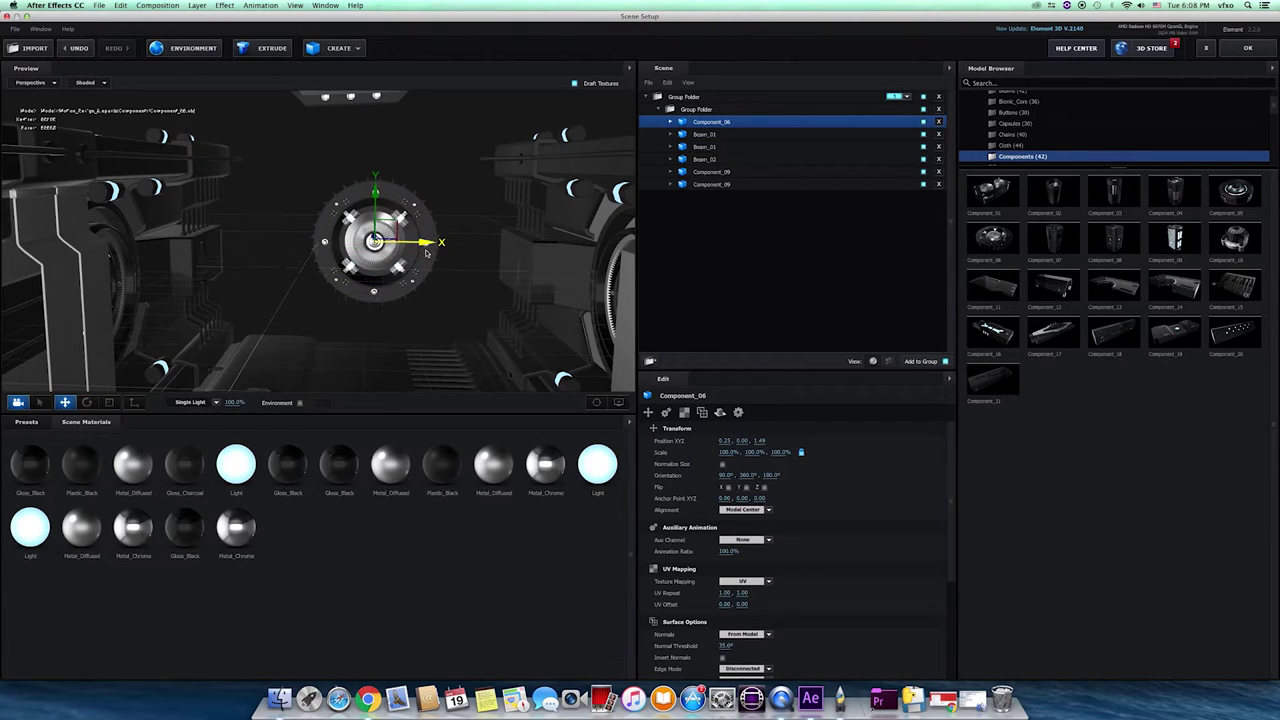
{"action": "mouse_move", "coordinate": [466, 306]}
{"action": "left_mouse_down"}
{"action": "mouse_move", "coordinate": [306, 309]}
{"action": "mouse_move", "coordinate": [430, 312]}
{"action": "mouse_move", "coordinate": [400, 308]}
{"action": "mouse_move", "coordinate": [470, 296]}
{"action": "left_mouse_up"}
{"action": "left_click_drag", "start_coordinate": [728, 452], "coordinate": [843, 456]}
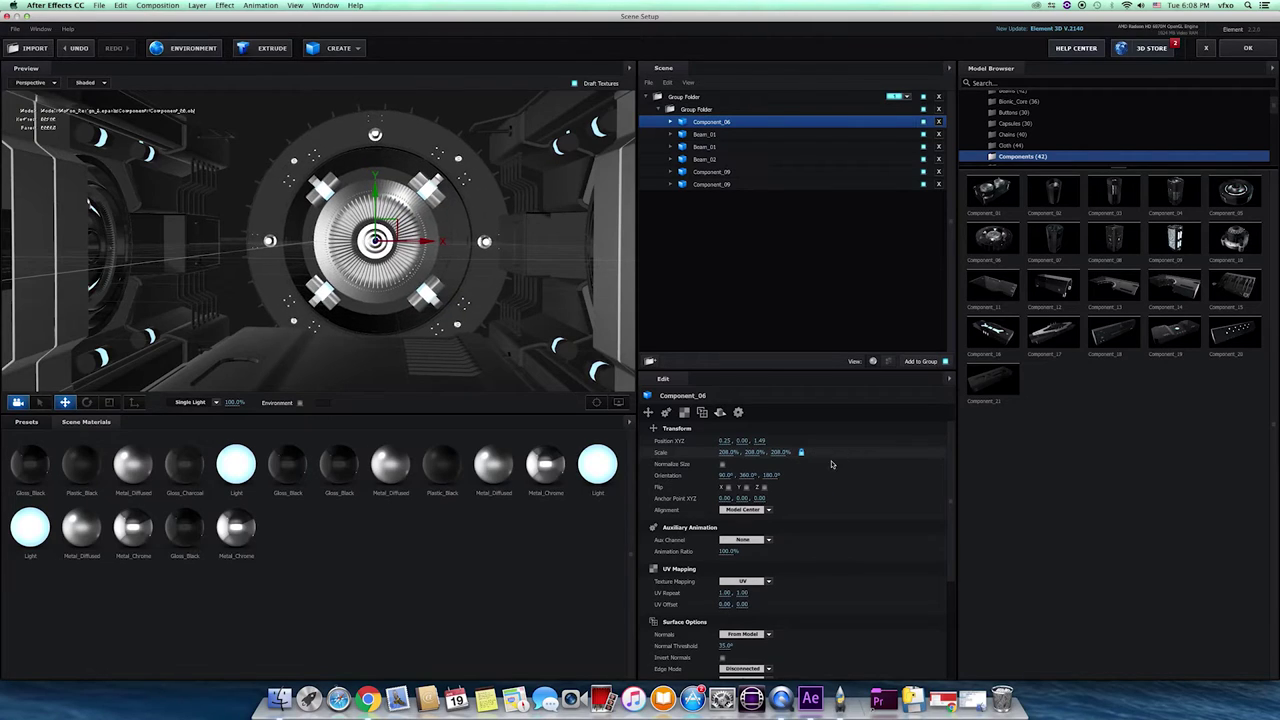
{"action": "left_click_drag", "start_coordinate": [430, 240], "coordinate": [383, 295]}
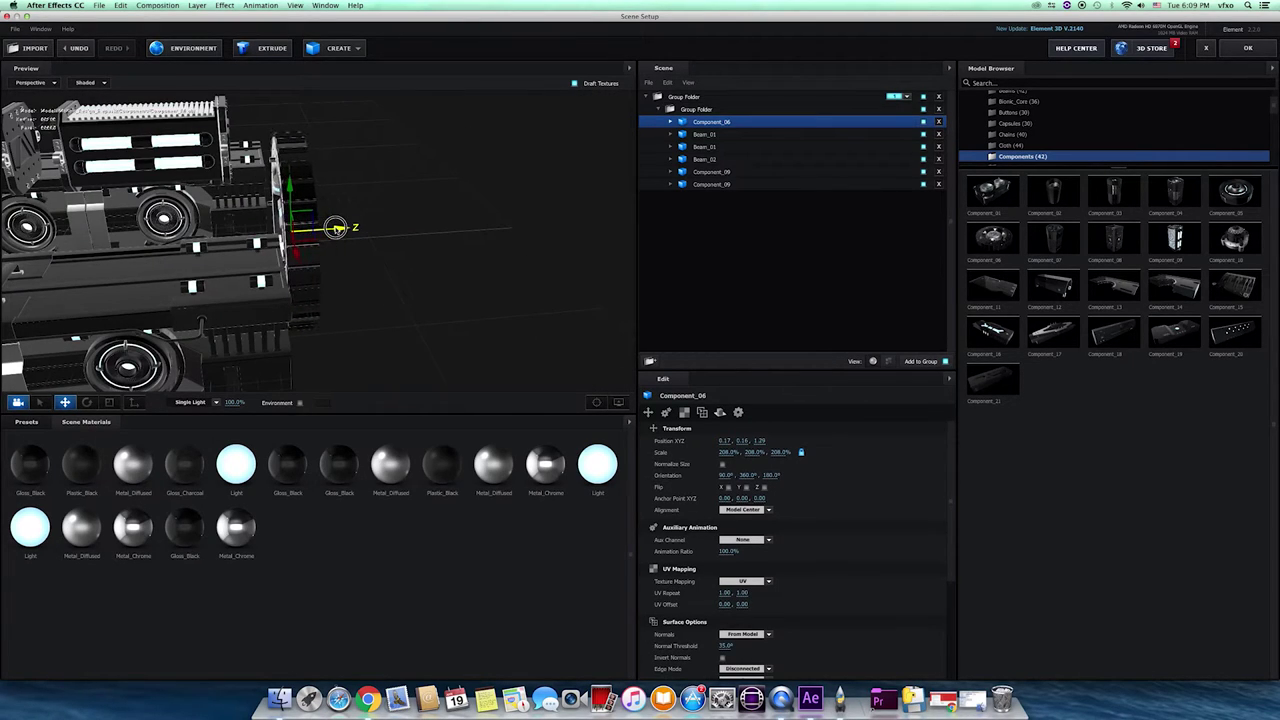
{"action": "left_click_drag", "start_coordinate": [412, 277], "coordinate": [340, 238]}
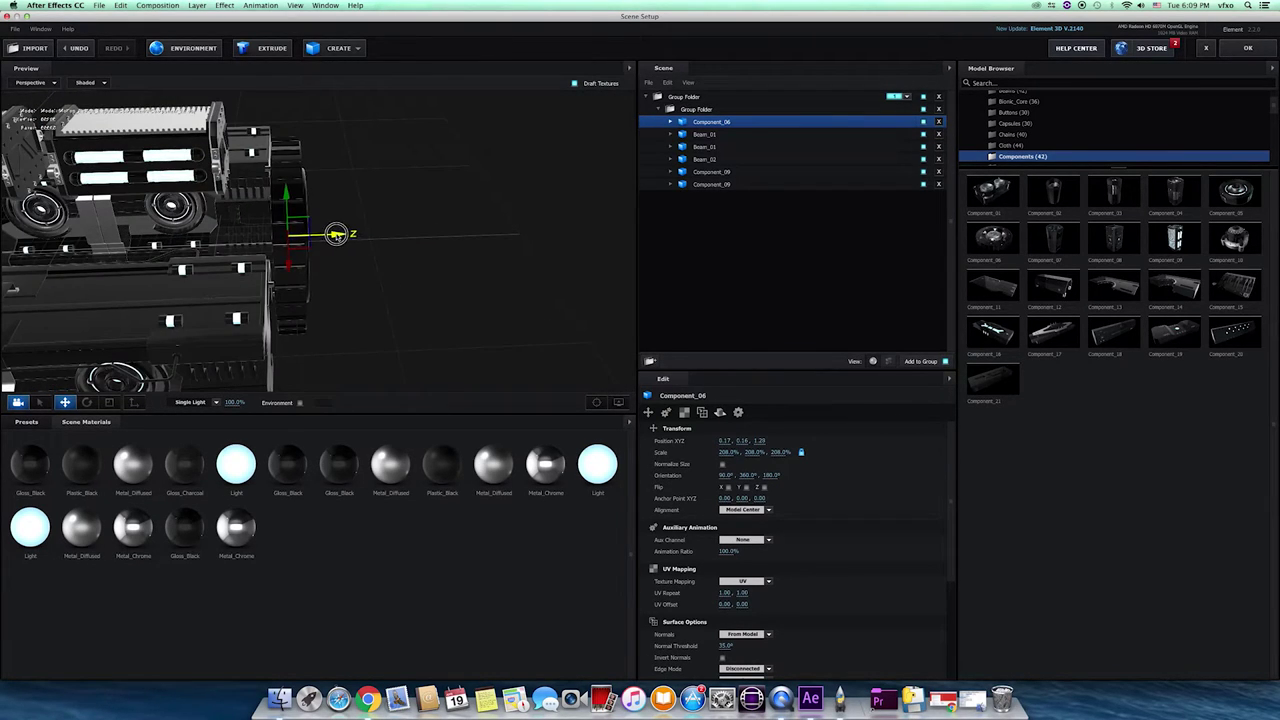
{"action": "left_click_drag", "start_coordinate": [247, 303], "coordinate": [322, 325]}
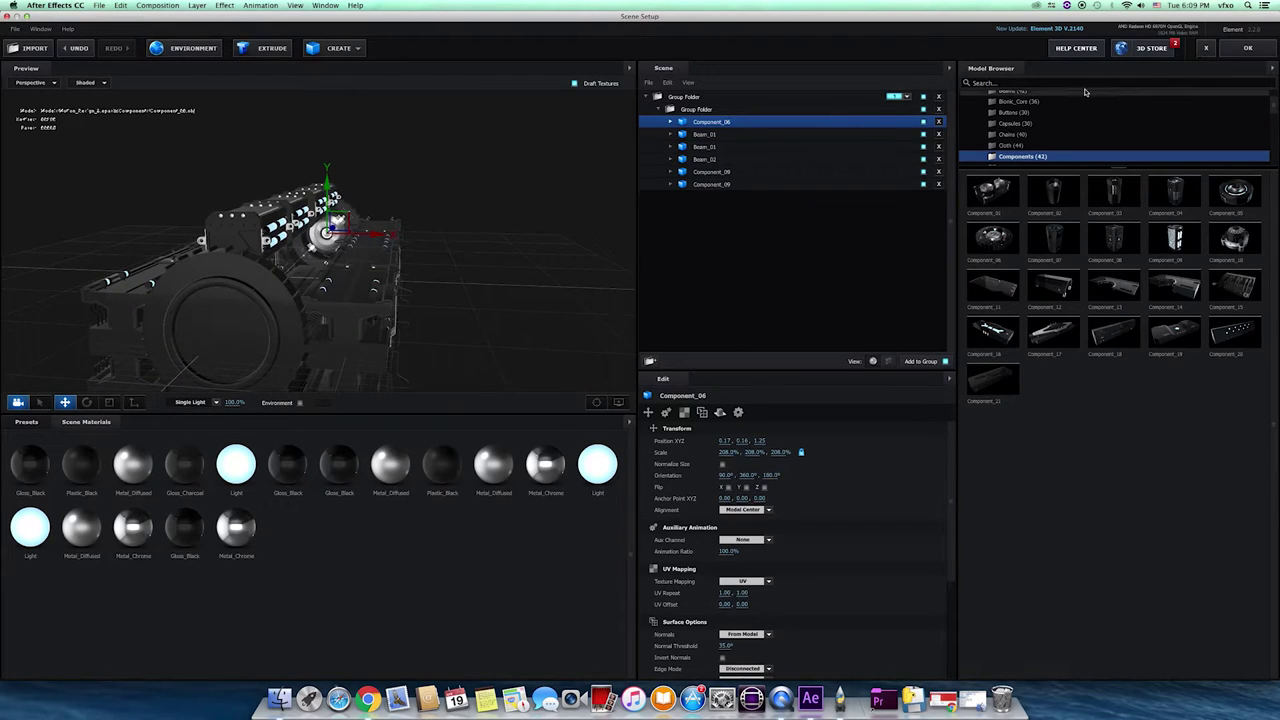
Step: Close Scene Setup and recentre the corridor with Position XY 469.0, 512.0 at Position Z 590
{"action": "left_click", "coordinate": [1247, 48]}
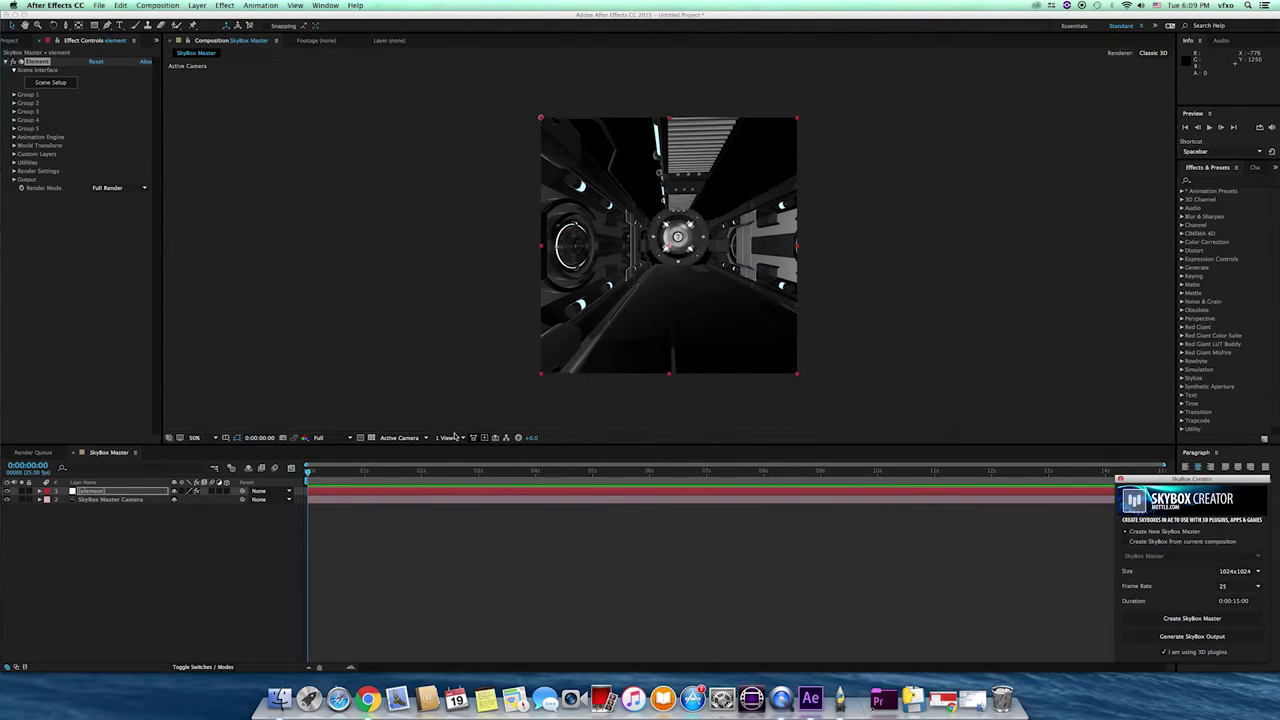
{"action": "left_click", "coordinate": [14, 95]}
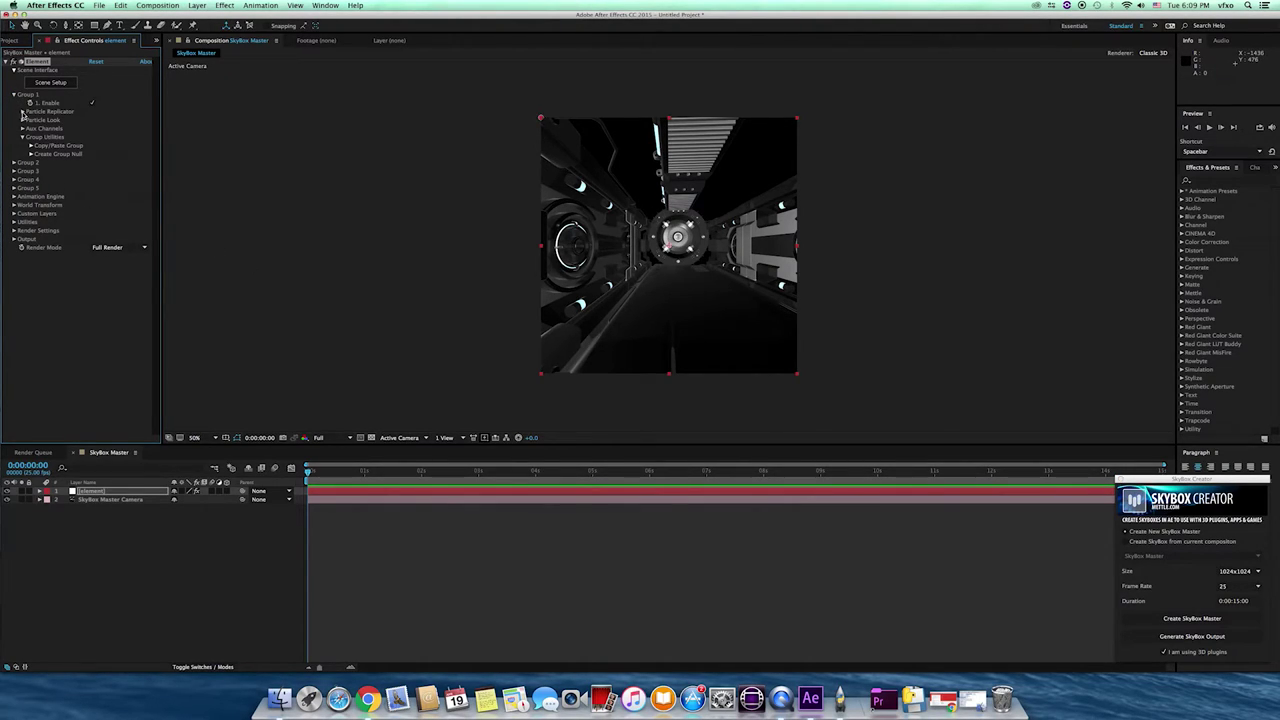
{"action": "left_click", "coordinate": [22, 111]}
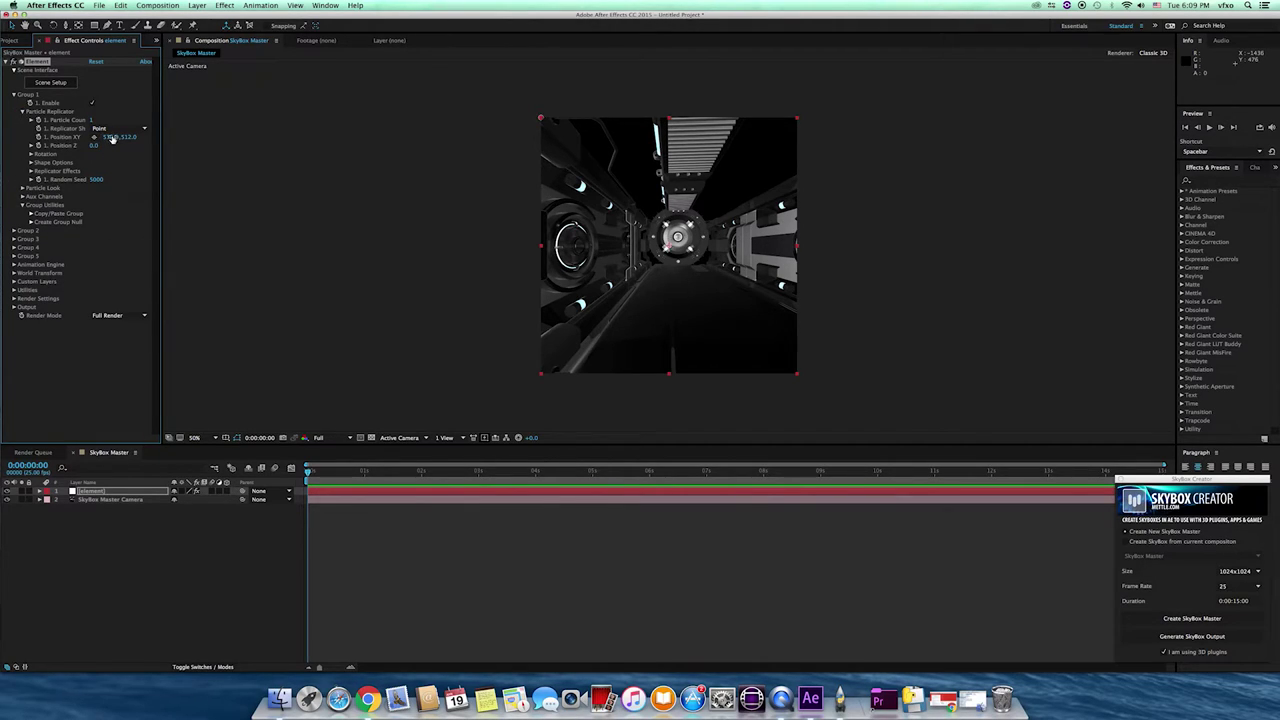
{"action": "left_click_drag", "start_coordinate": [107, 141], "coordinate": [90, 134]}
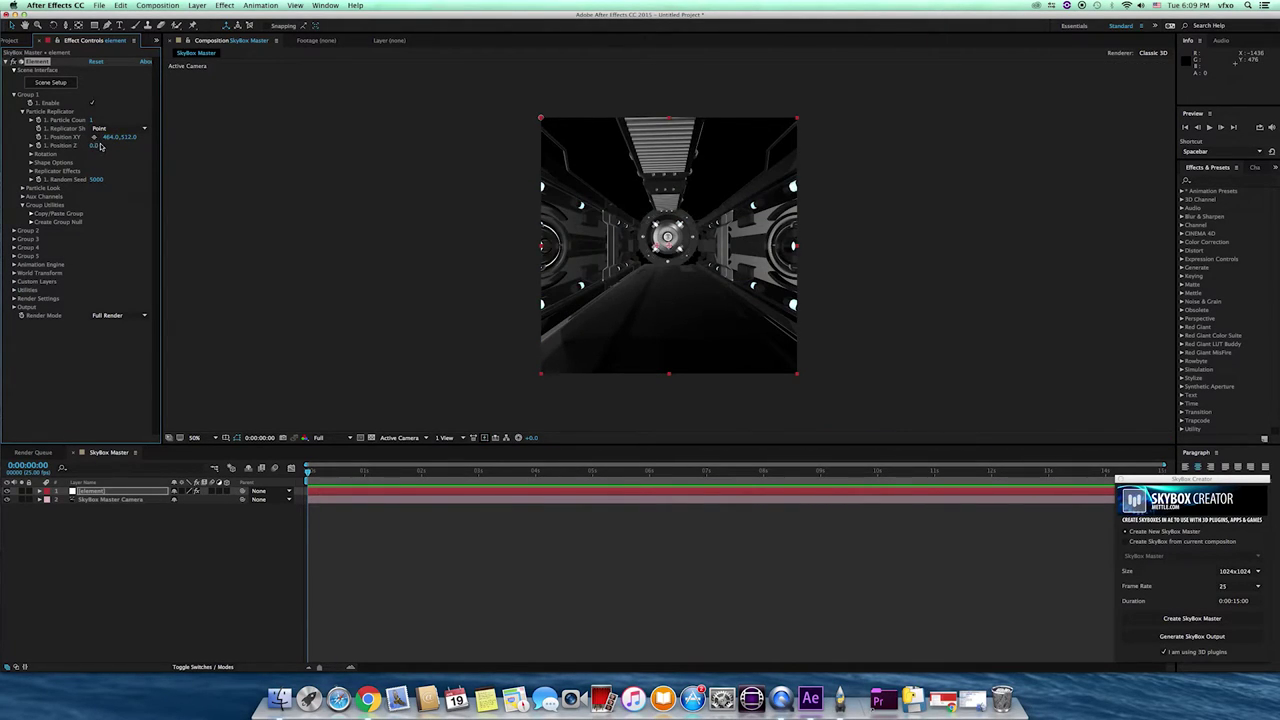
{"action": "mouse_move", "coordinate": [107, 137]}
{"action": "left_mouse_down"}
{"action": "mouse_move", "coordinate": [137, 143]}
{"action": "mouse_move", "coordinate": [119, 141]}
{"action": "left_mouse_up"}
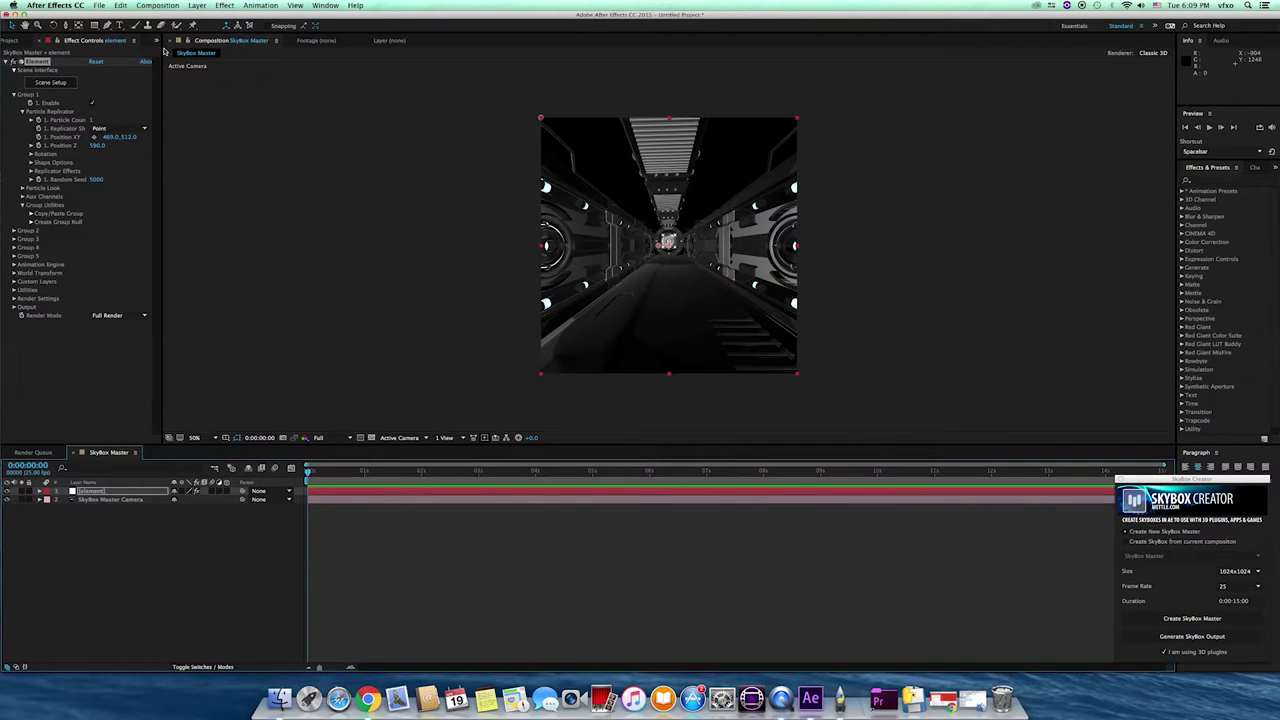
Step: Add spot light Light 1 at 150% intensity and expand the element layer's Render Settings
{"action": "left_click", "coordinate": [197, 5]}
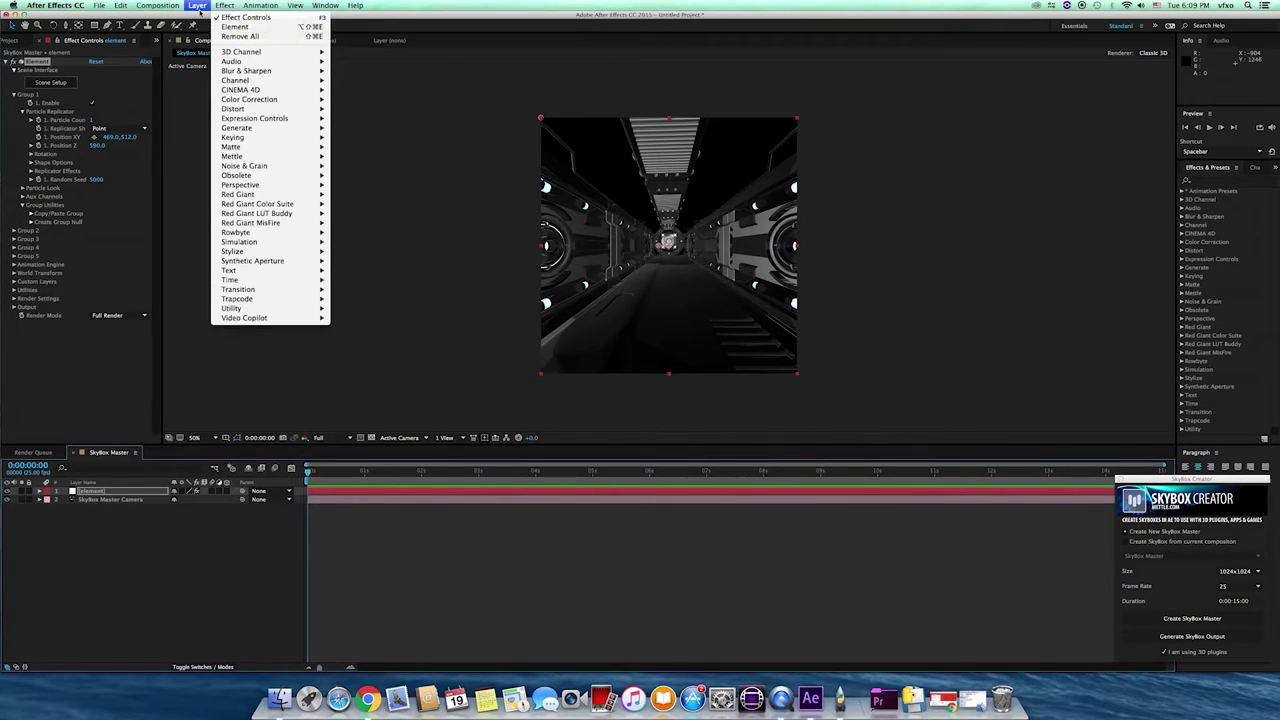
{"action": "mouse_move", "coordinate": [212, 19]}
{"action": "left_click", "coordinate": [341, 39]}
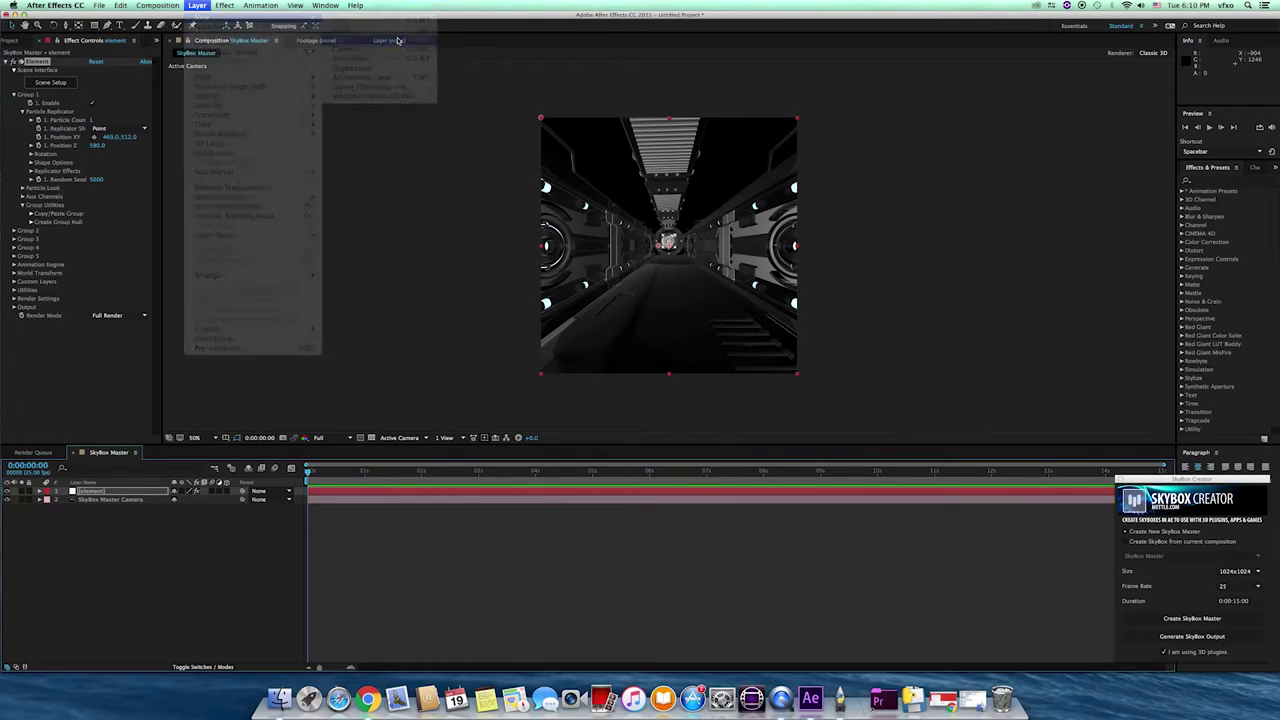
{"action": "left_click_drag", "start_coordinate": [660, 218], "coordinate": [953, 154]}
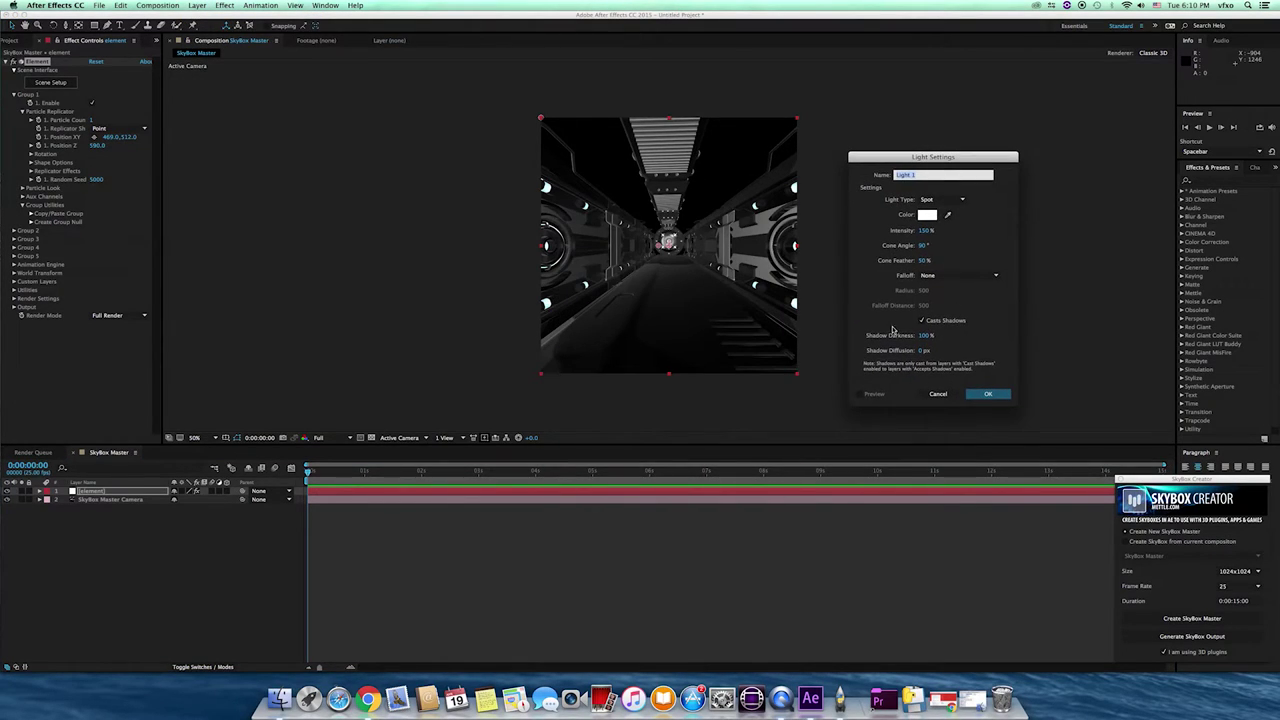
{"action": "left_click", "coordinate": [988, 395]}
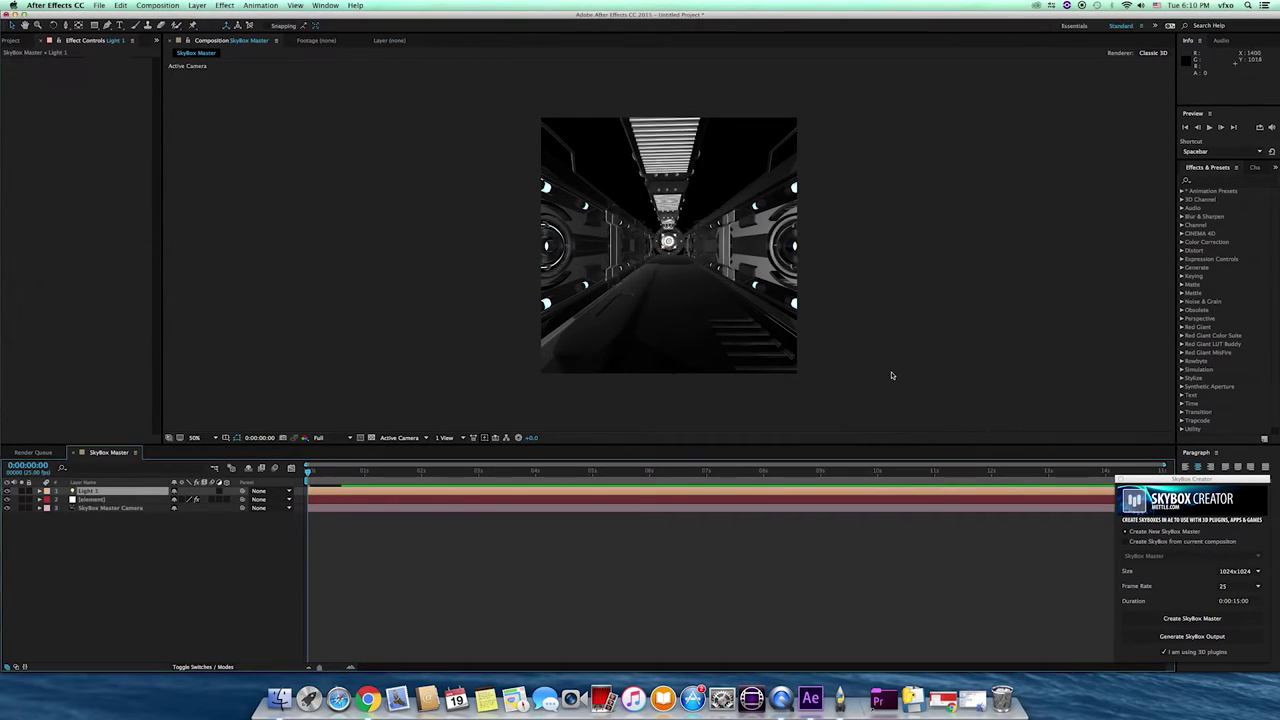
{"action": "left_click", "coordinate": [95, 499]}
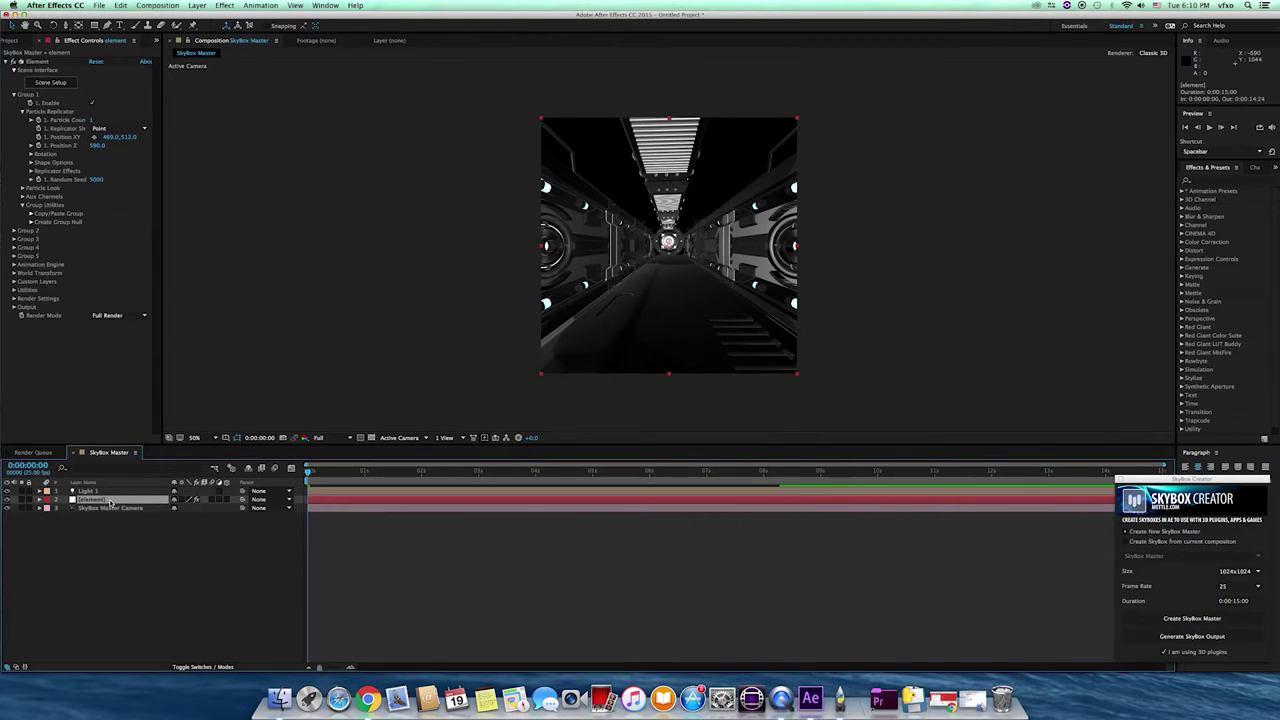
{"action": "left_click", "coordinate": [14, 298]}
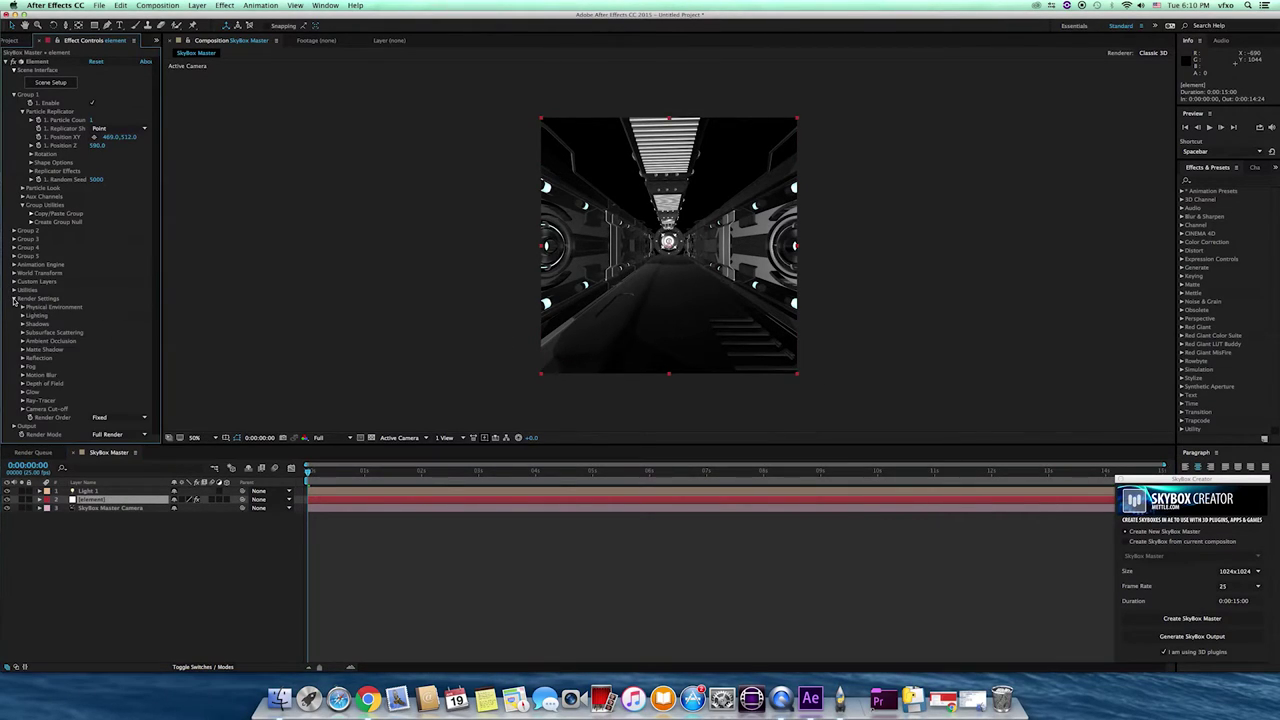
Step: In Element's Scene Setup, apply the BackLight_2K_44 environment preset
{"action": "left_click", "coordinate": [51, 83]}
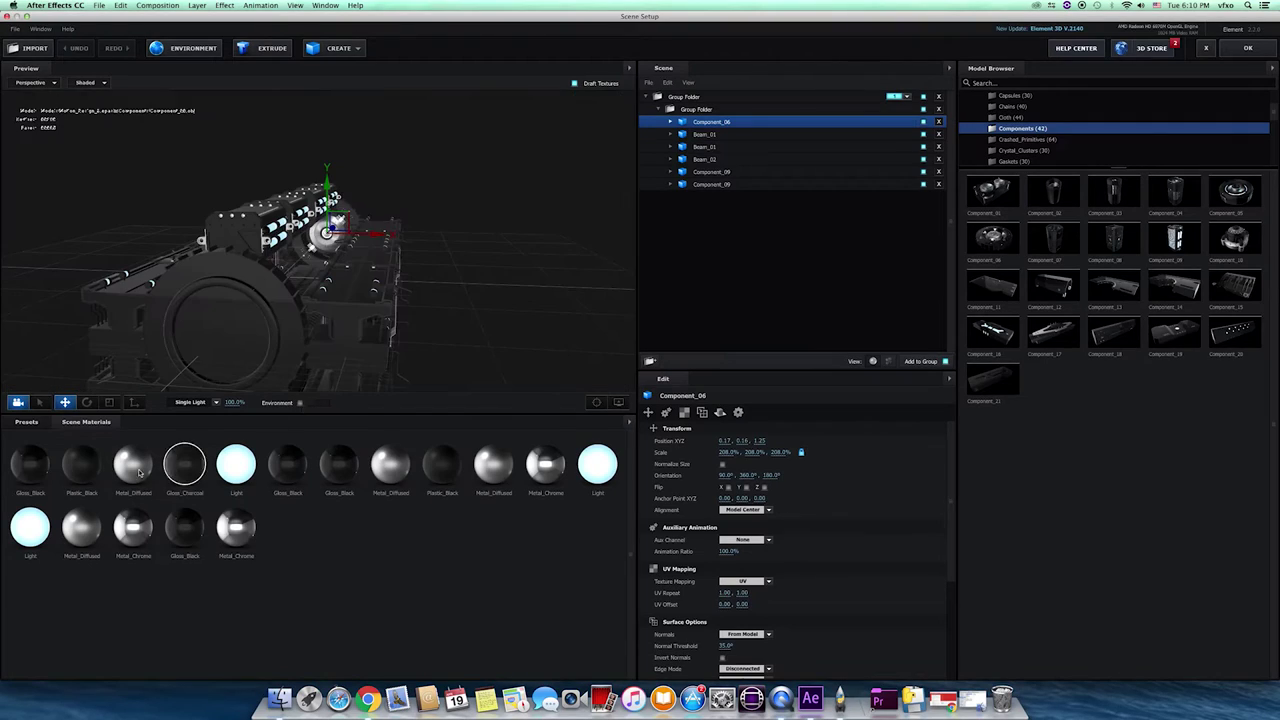
{"action": "left_click", "coordinate": [35, 427]}
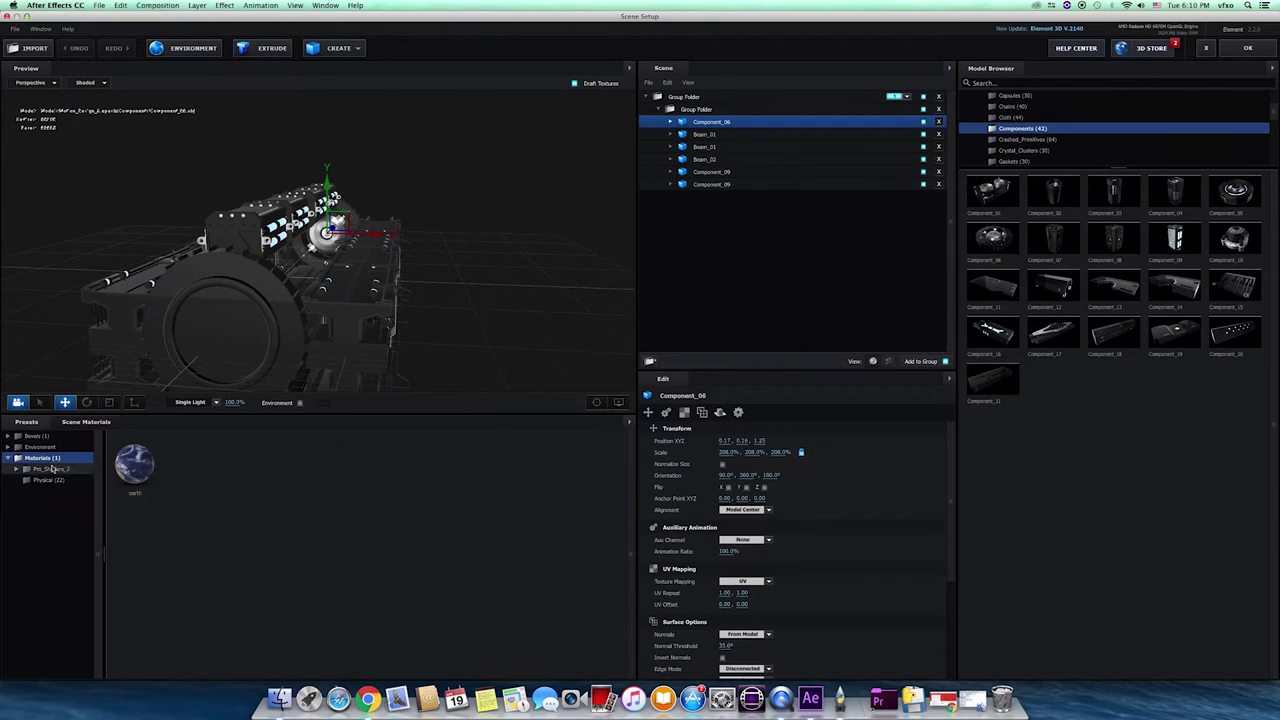
{"action": "left_click", "coordinate": [42, 446]}
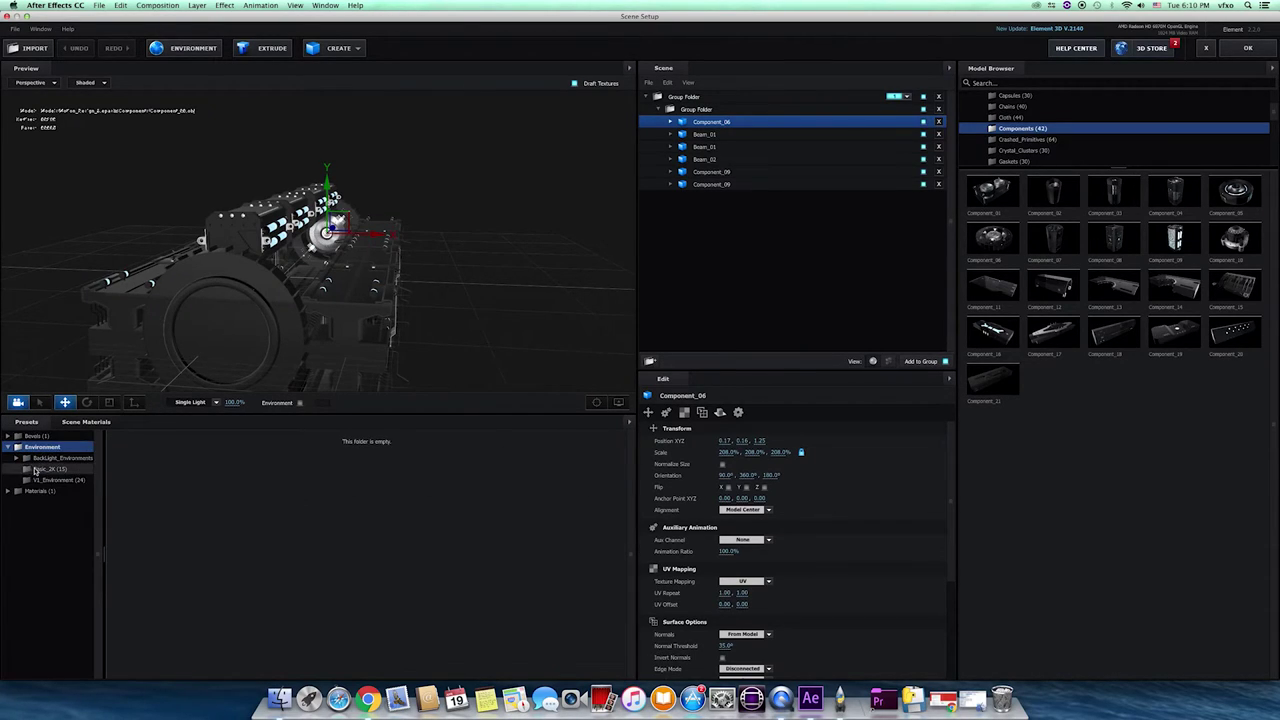
{"action": "left_click", "coordinate": [42, 469]}
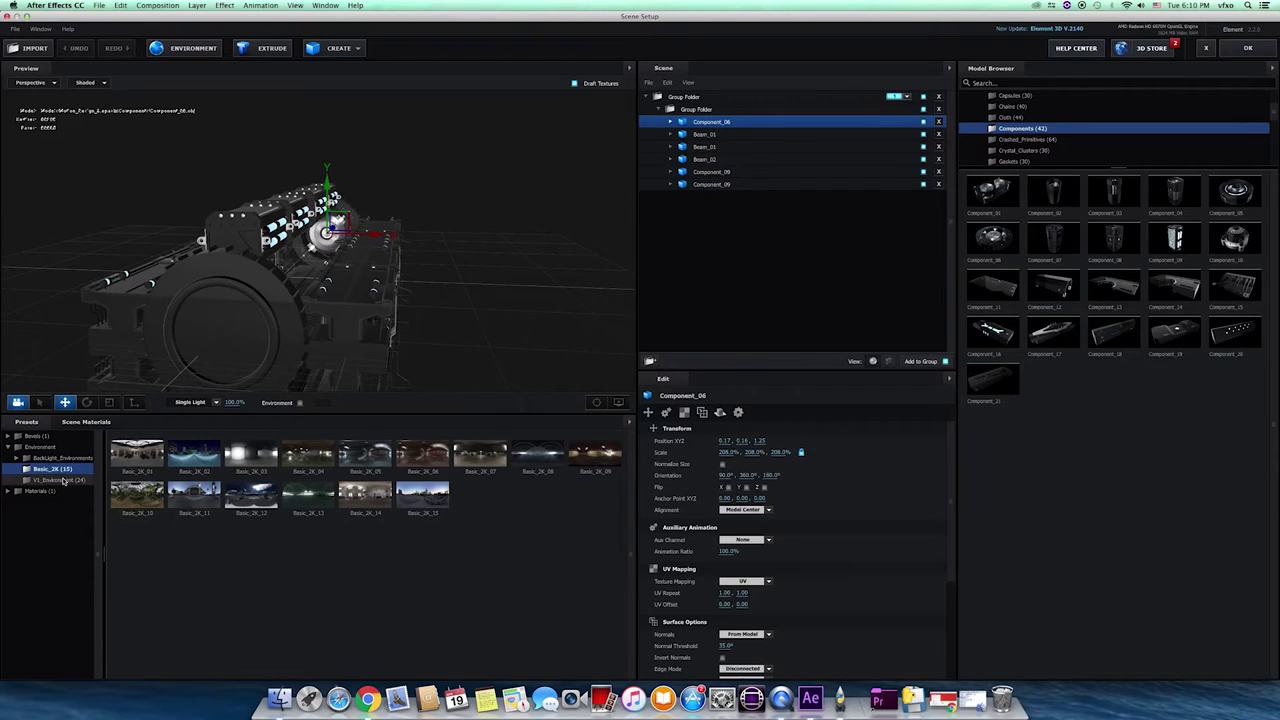
{"action": "left_click", "coordinate": [60, 458]}
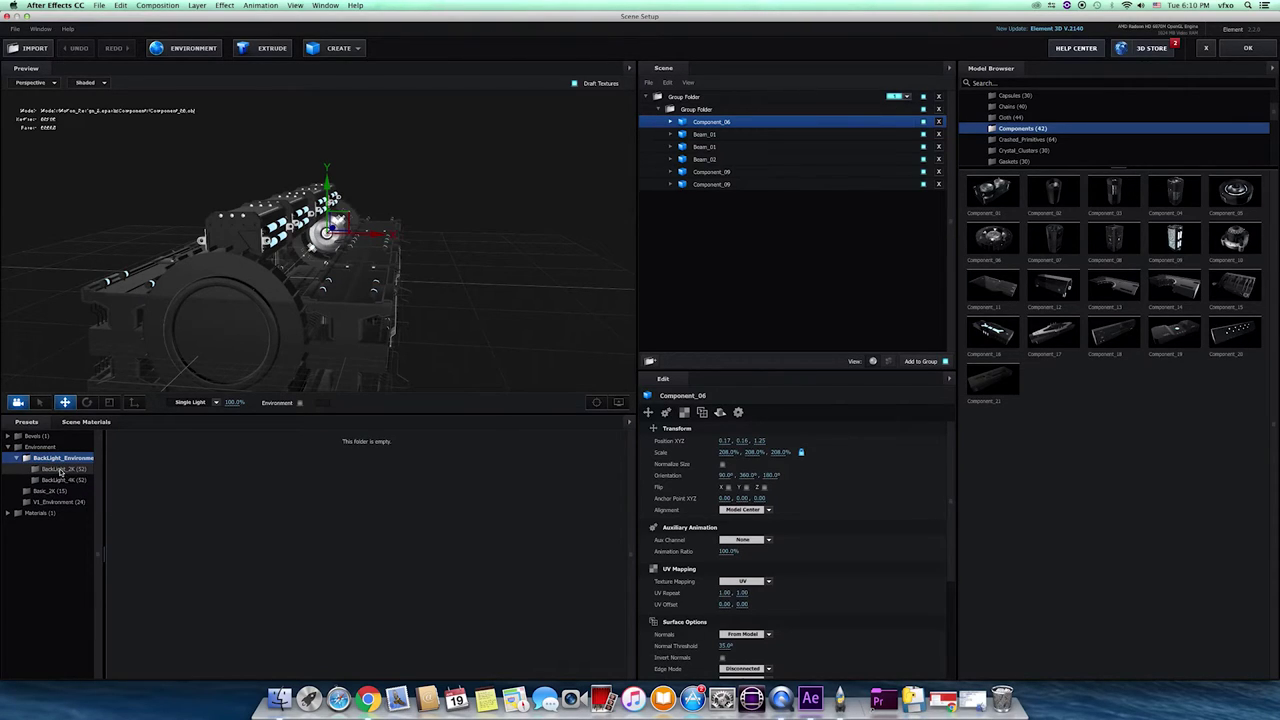
{"action": "left_click", "coordinate": [62, 469]}
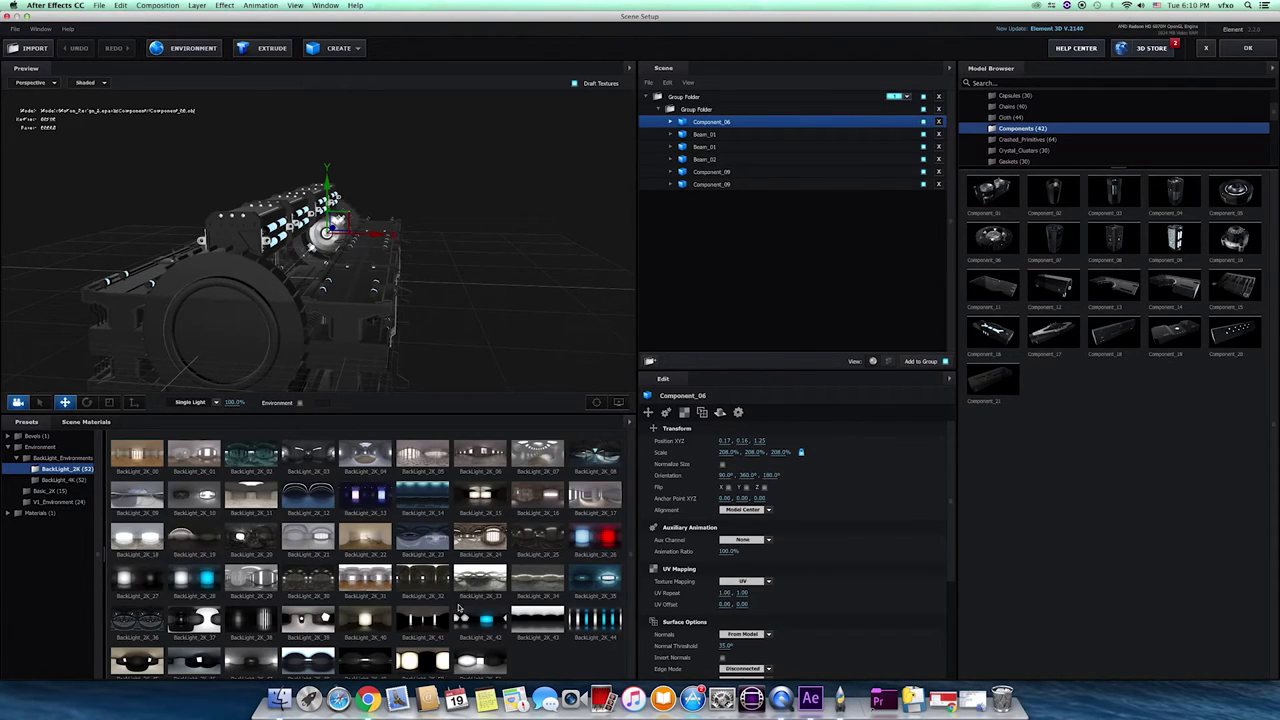
{"action": "left_click", "coordinate": [580, 618]}
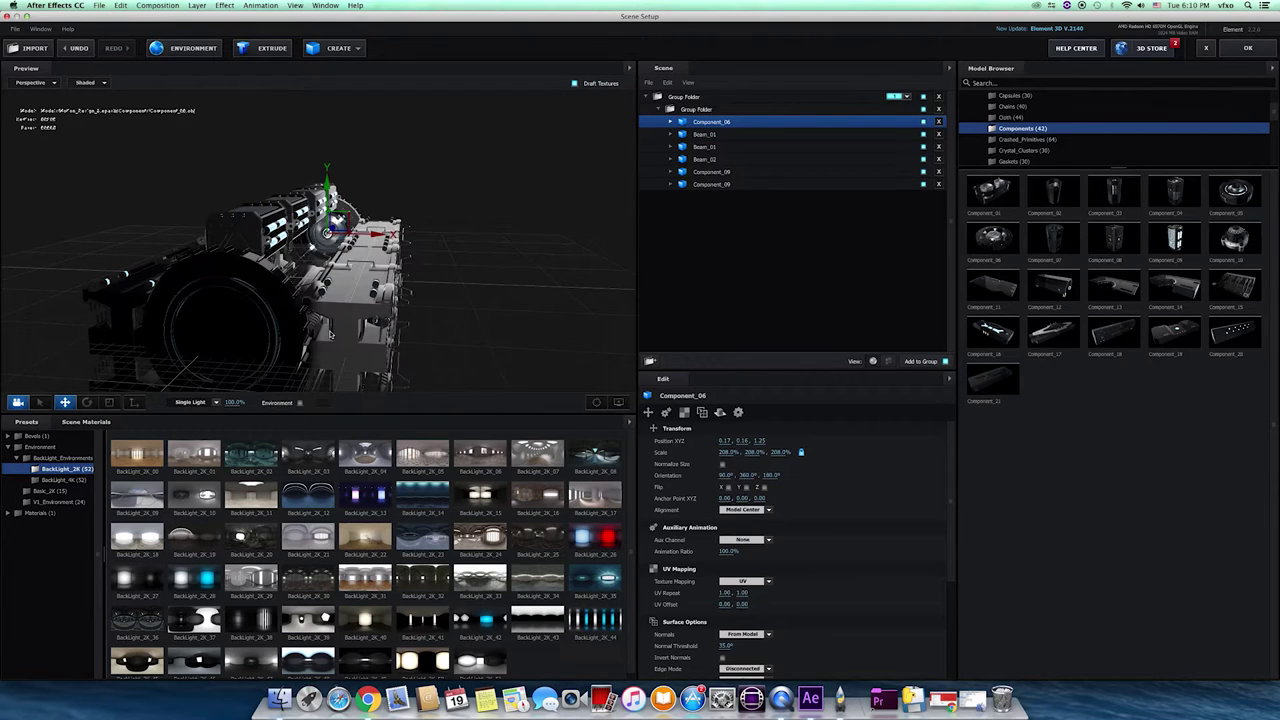
Step: Compare BackLight_2K_42, 43 and 41, then settle on BackLight_2K_44 and accept the scene
{"action": "scroll", "coordinate": [311, 321], "scroll_direction": "up", "scroll_amount": 10}
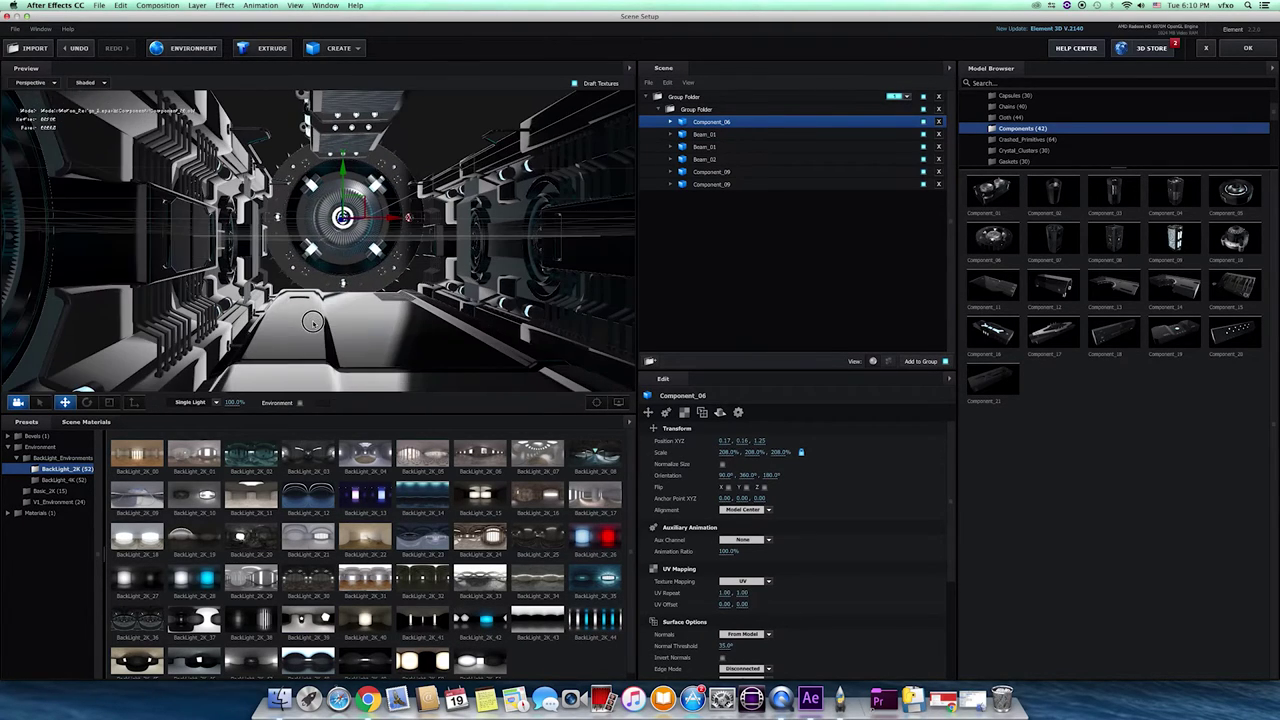
{"action": "left_click", "coordinate": [480, 622]}
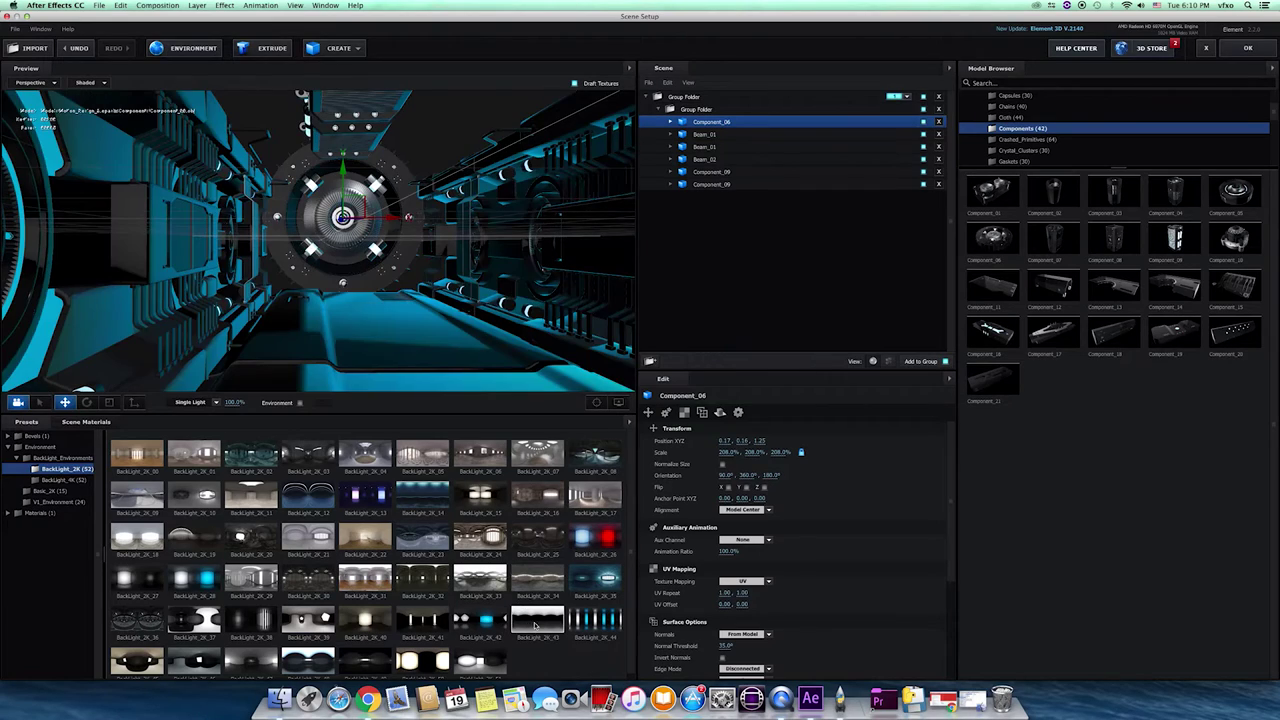
{"action": "left_click", "coordinate": [541, 626]}
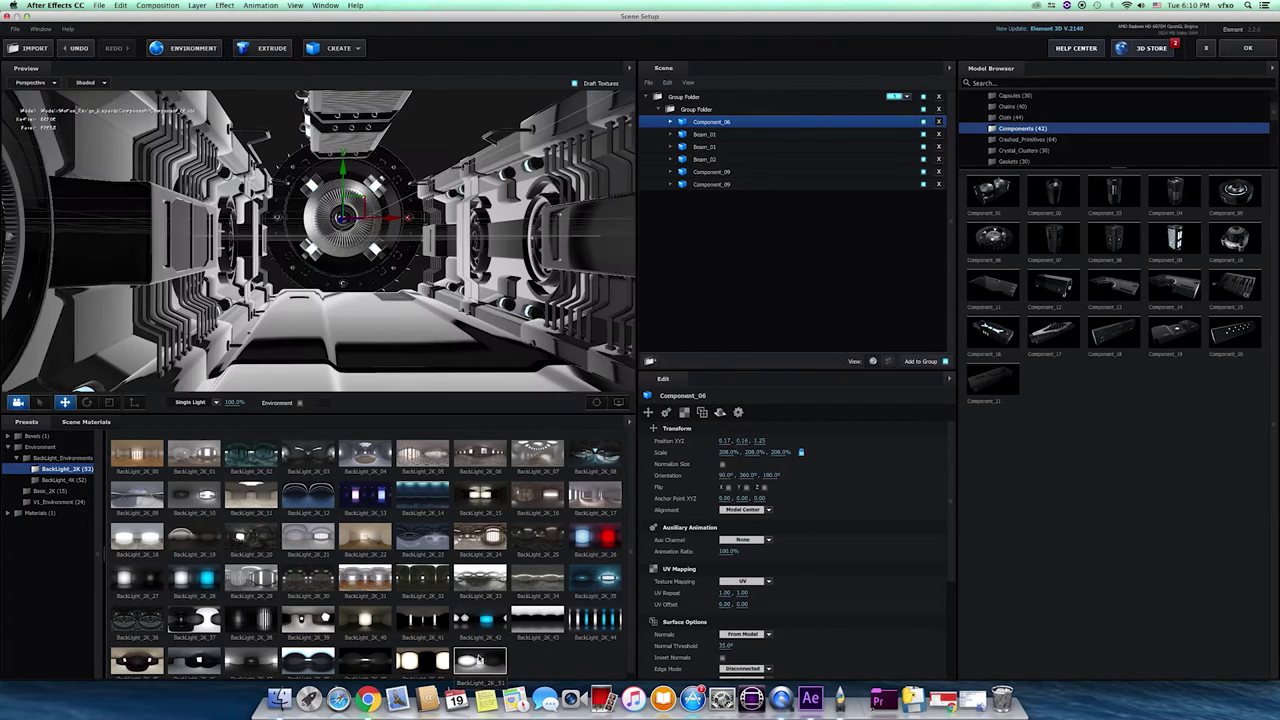
{"action": "left_click", "coordinate": [424, 622]}
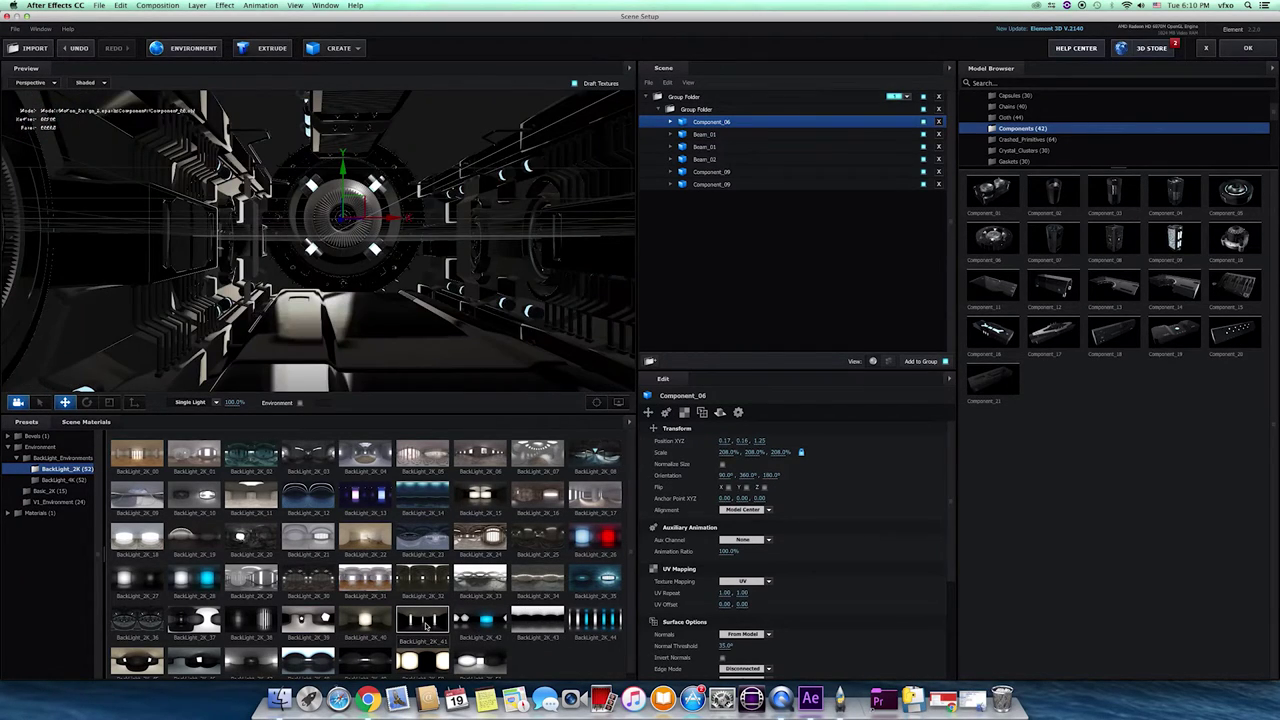
{"action": "left_click_drag", "start_coordinate": [424, 622], "coordinate": [486, 348]}
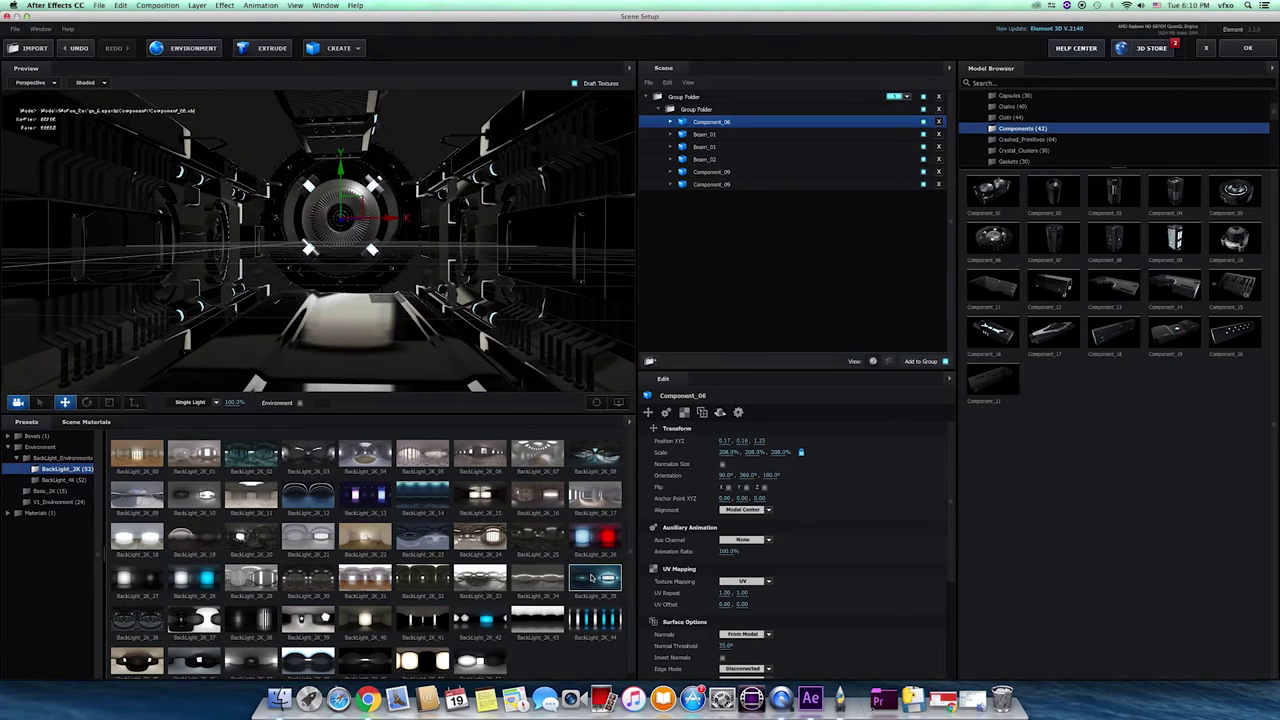
{"action": "left_click", "coordinate": [595, 625]}
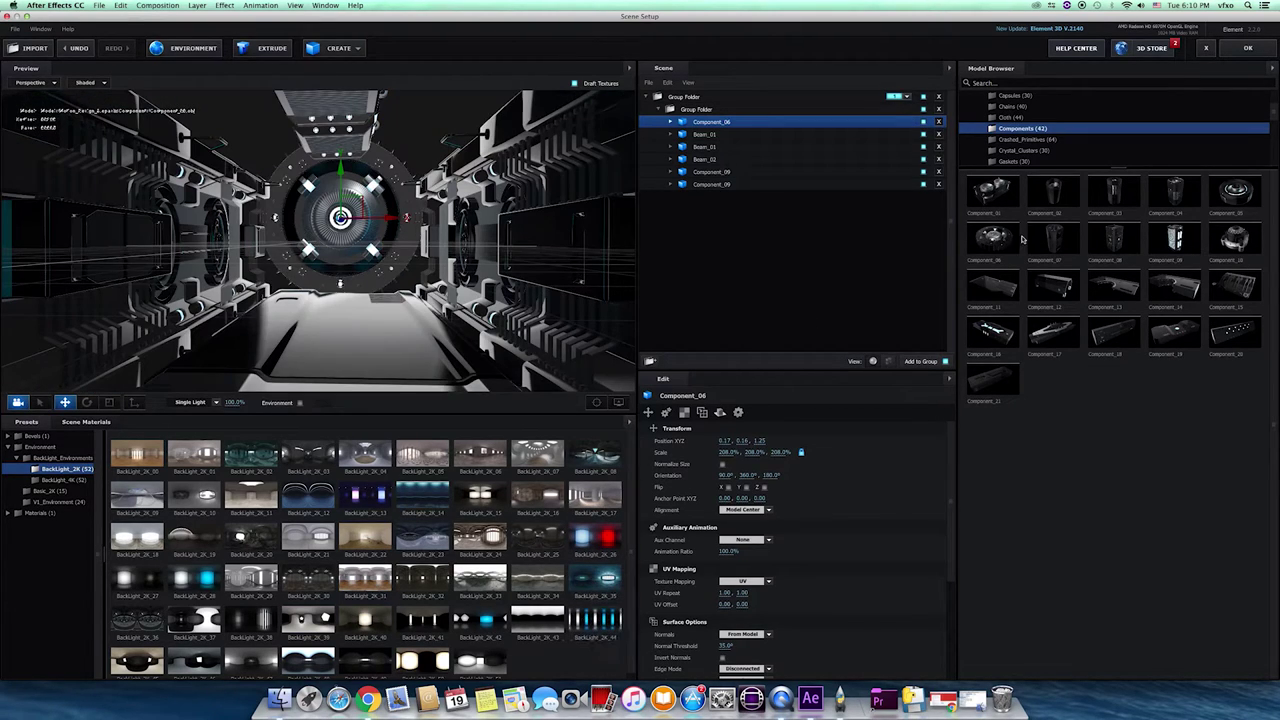
{"action": "left_click", "coordinate": [1247, 48]}
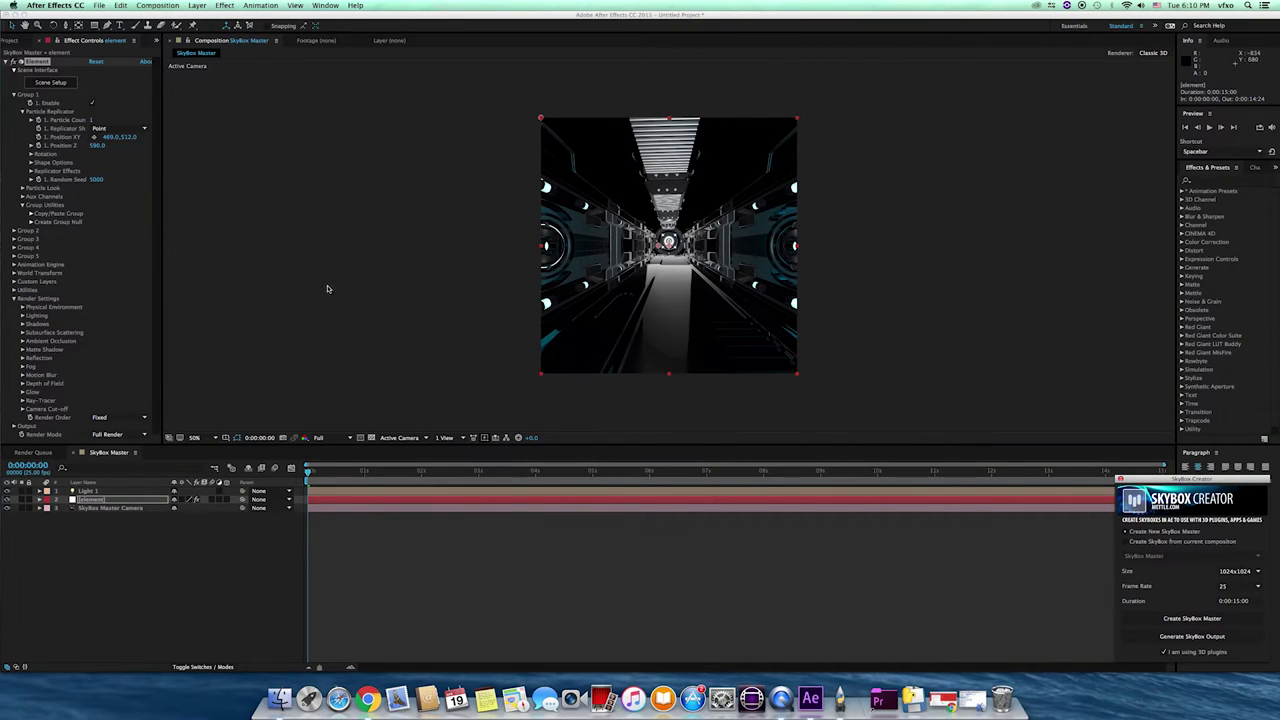
{"action": "left_click", "coordinate": [22, 308]}
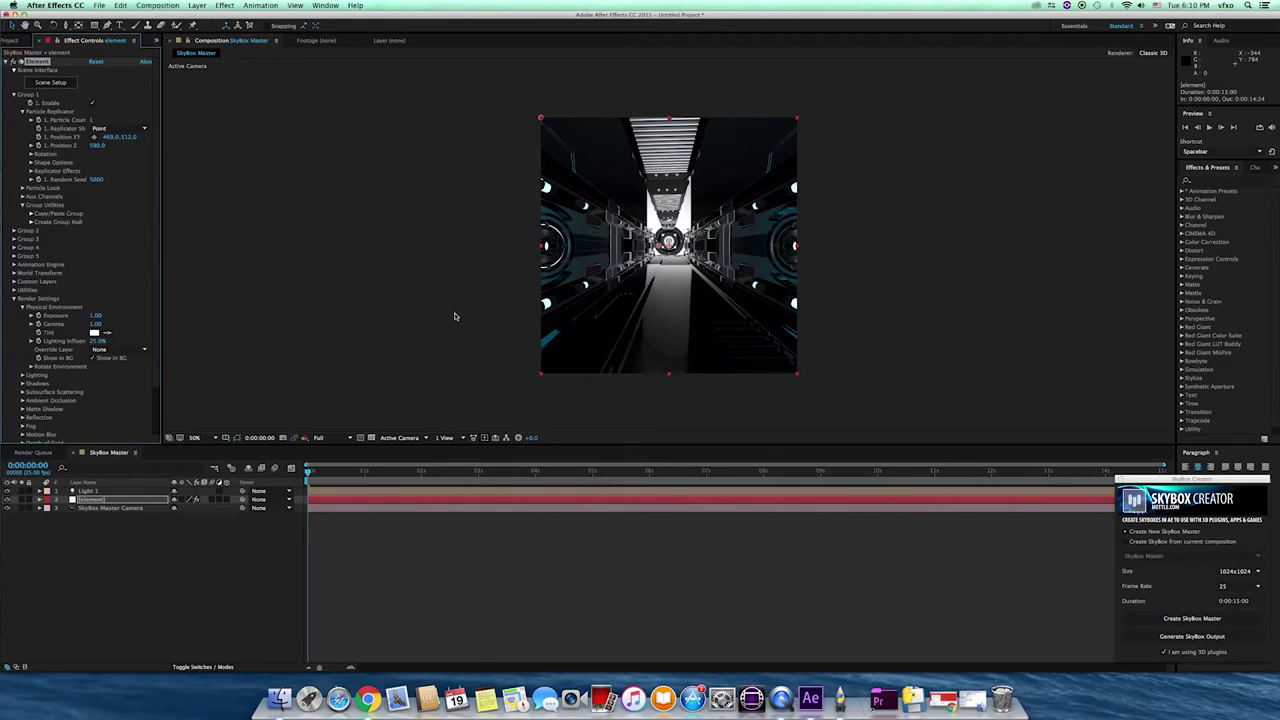
{"action": "left_click", "coordinate": [22, 376]}
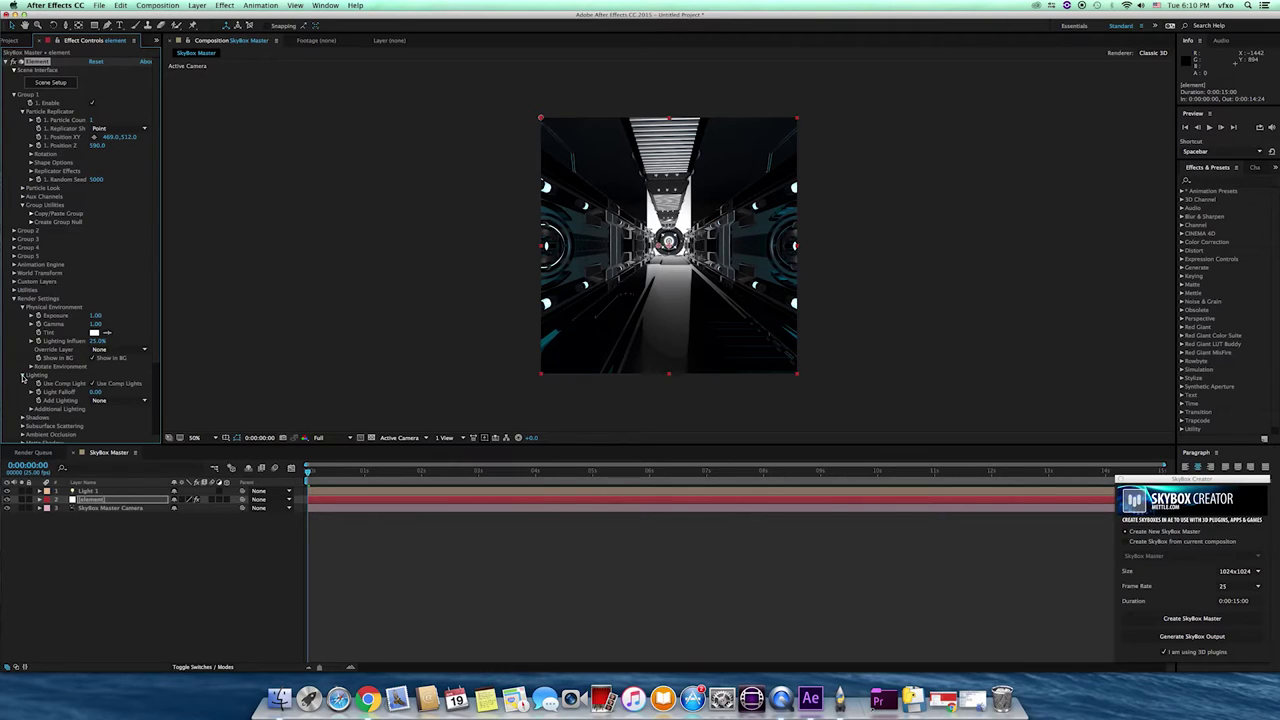
{"action": "left_click", "coordinate": [22, 376]}
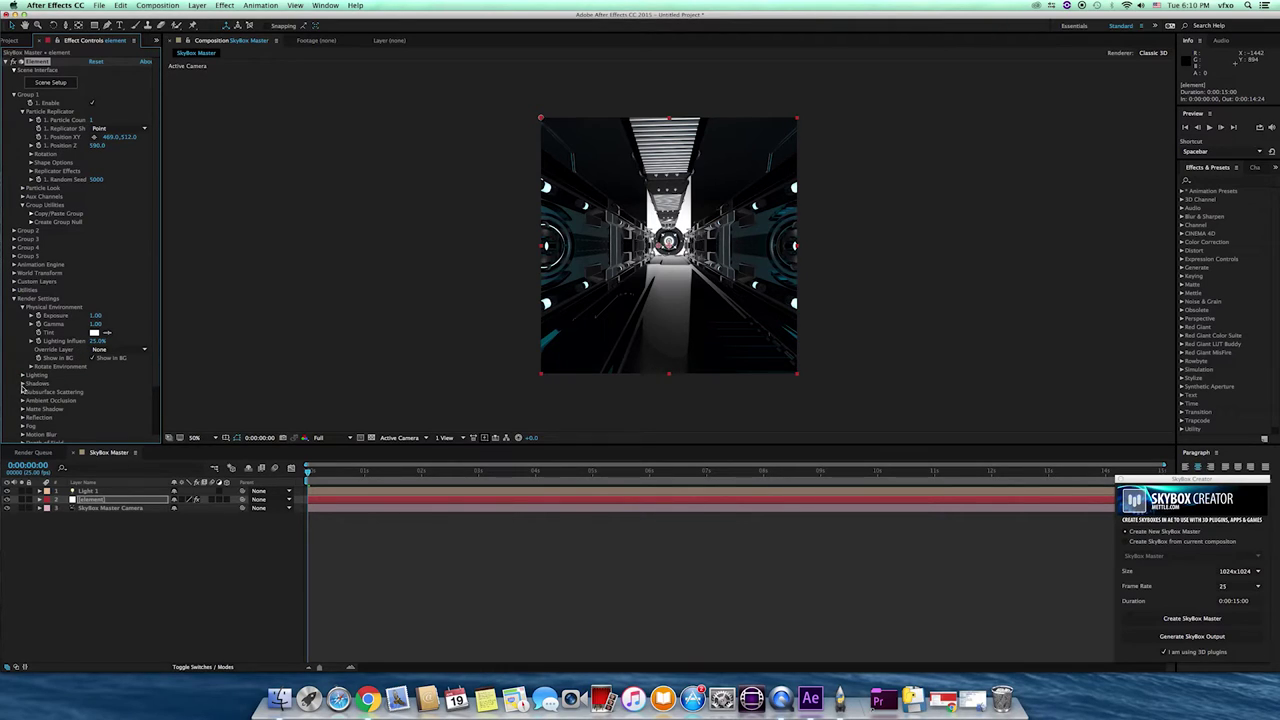
{"action": "left_click", "coordinate": [22, 384]}
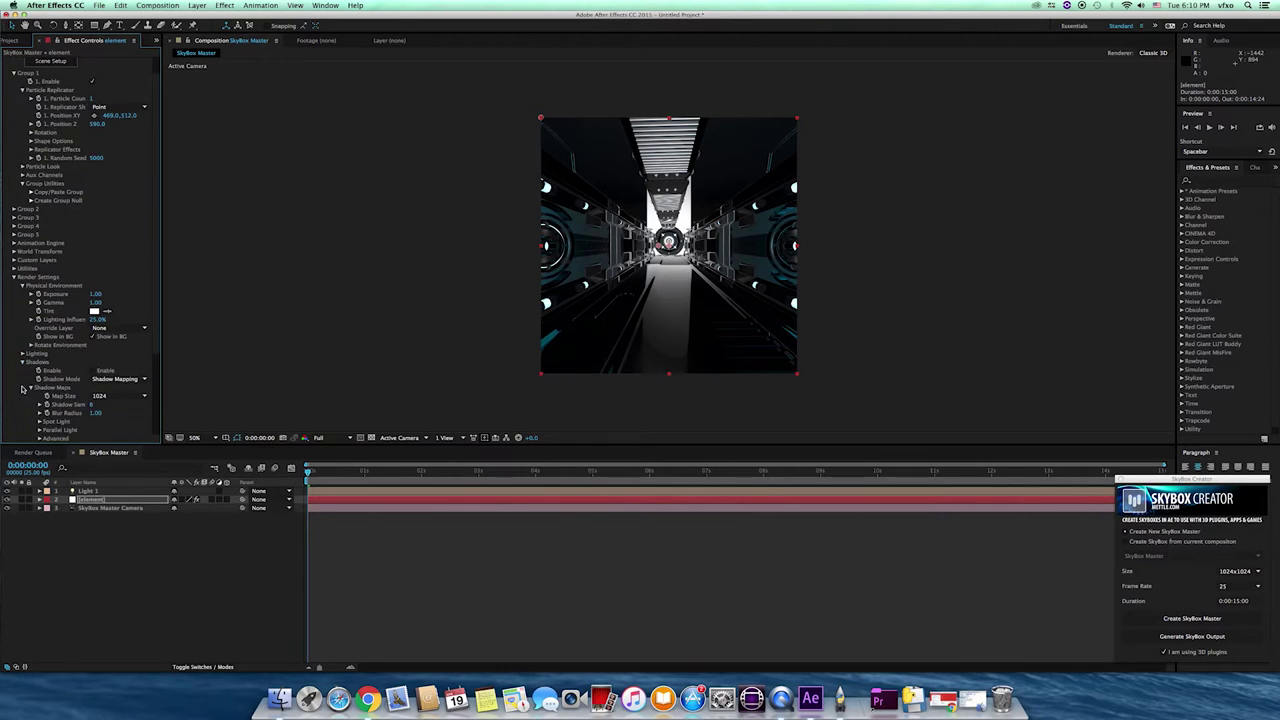
{"action": "left_click", "coordinate": [91, 371]}
{"action": "scroll", "coordinate": [49, 386], "scroll_direction": "down", "scroll_amount": 3}
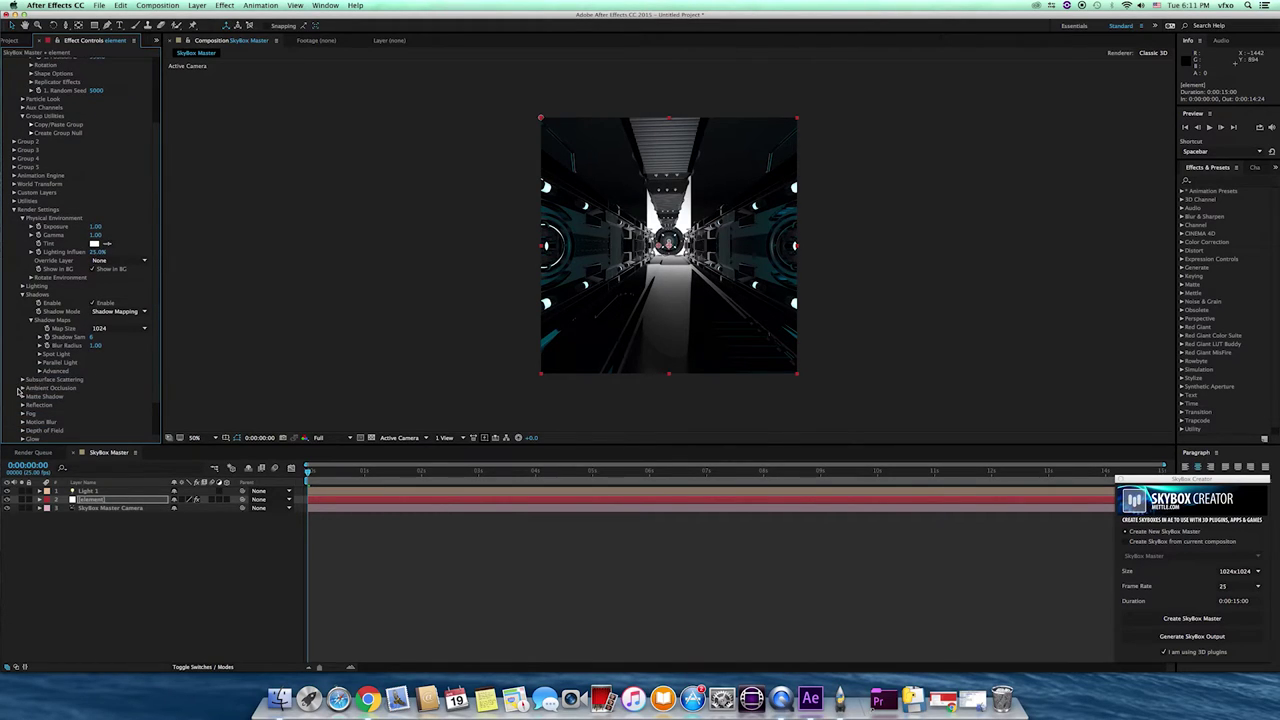
{"action": "left_click", "coordinate": [22, 388]}
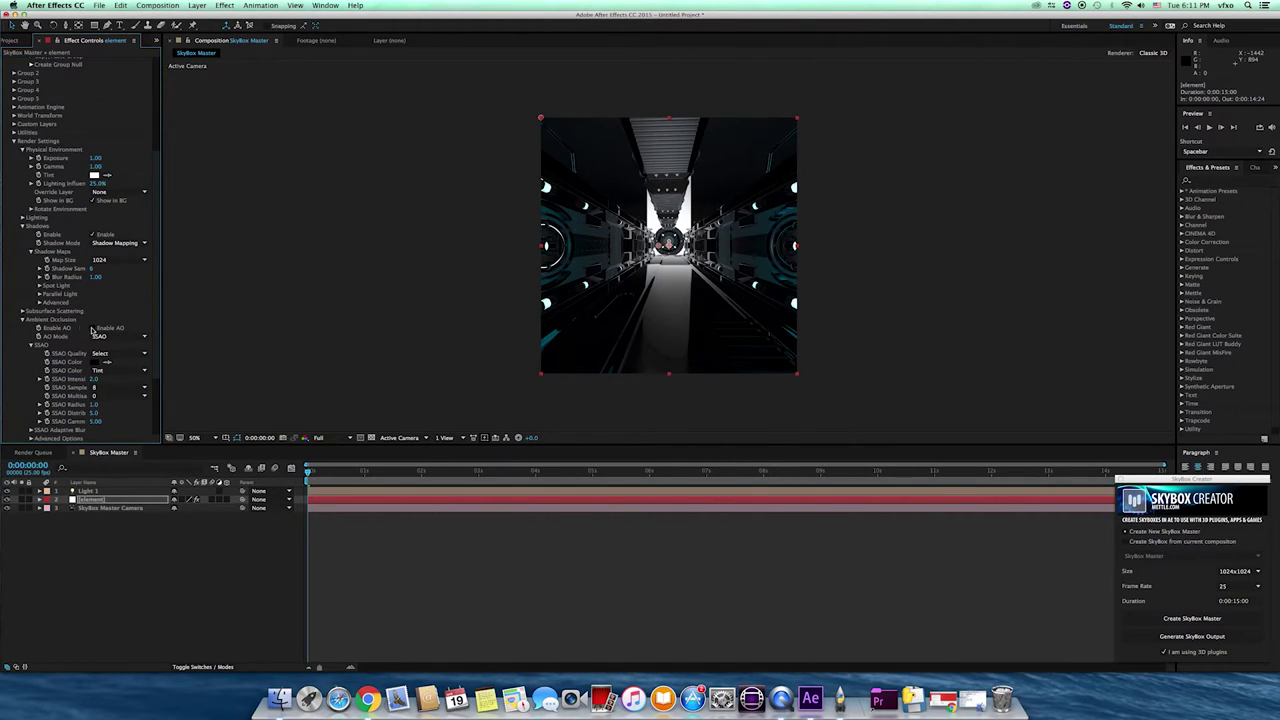
{"action": "left_click", "coordinate": [93, 329]}
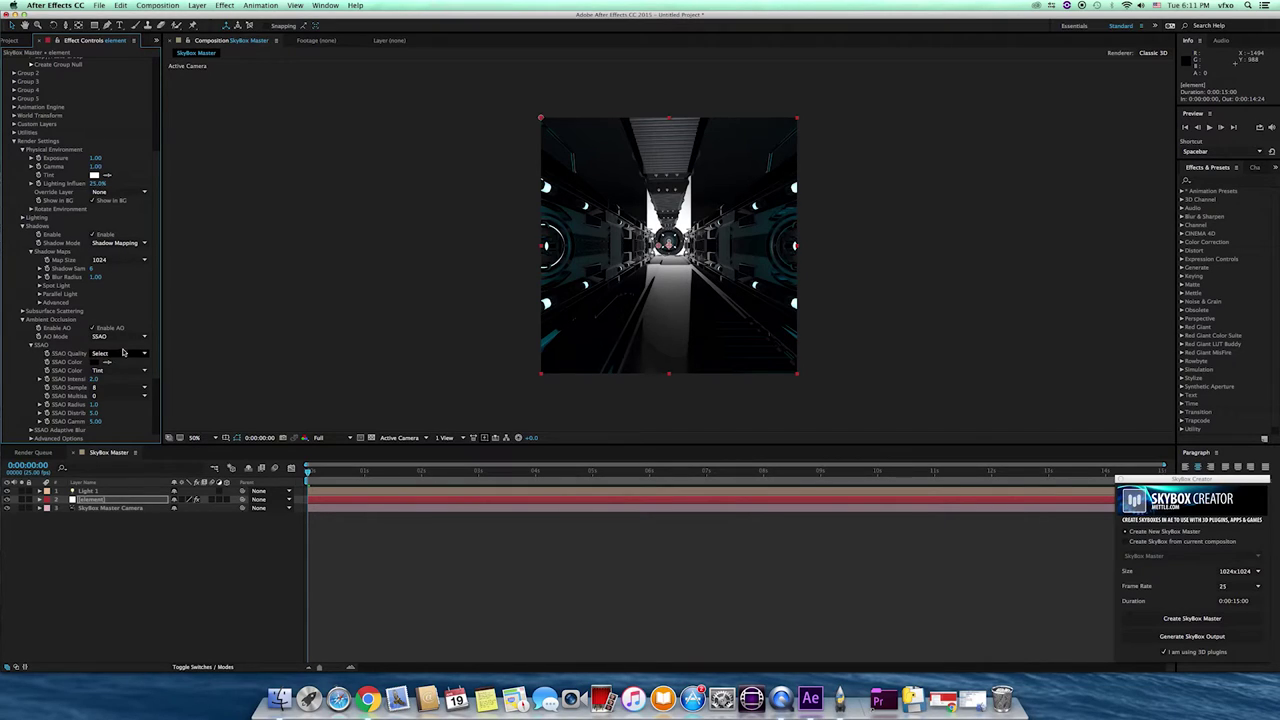
{"action": "left_click", "coordinate": [115, 337]}
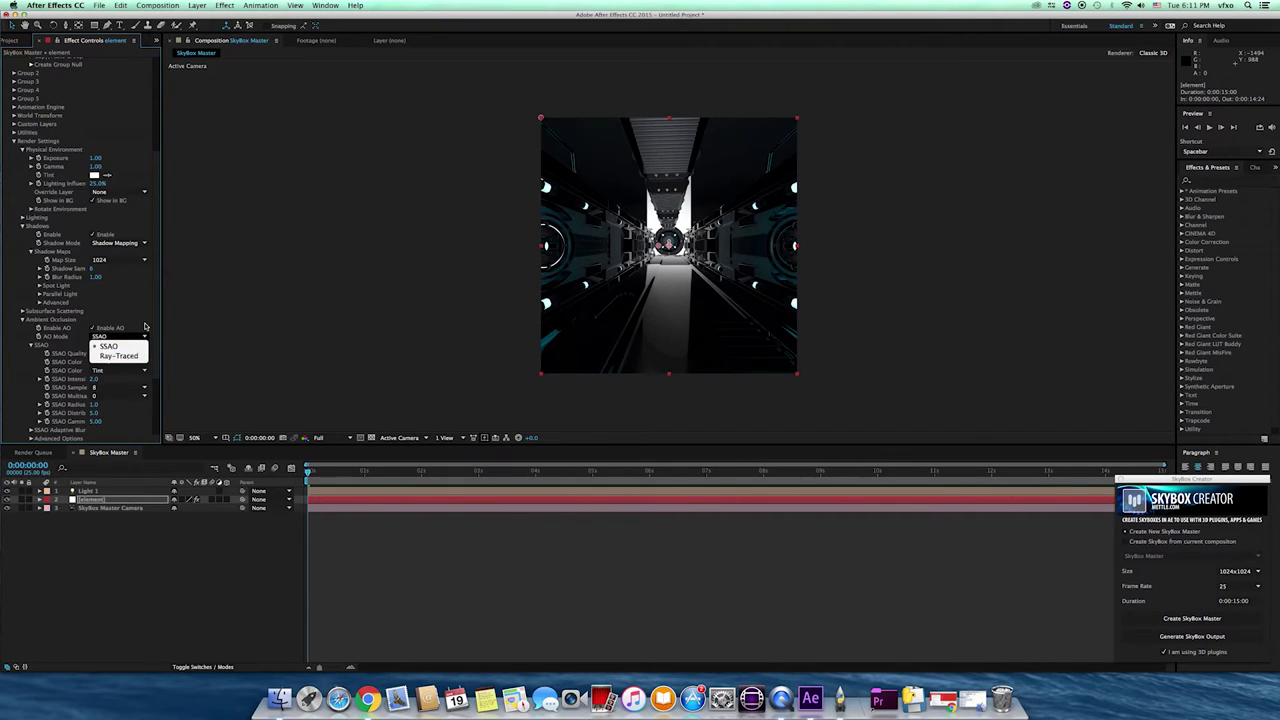
{"action": "left_click", "coordinate": [144, 330]}
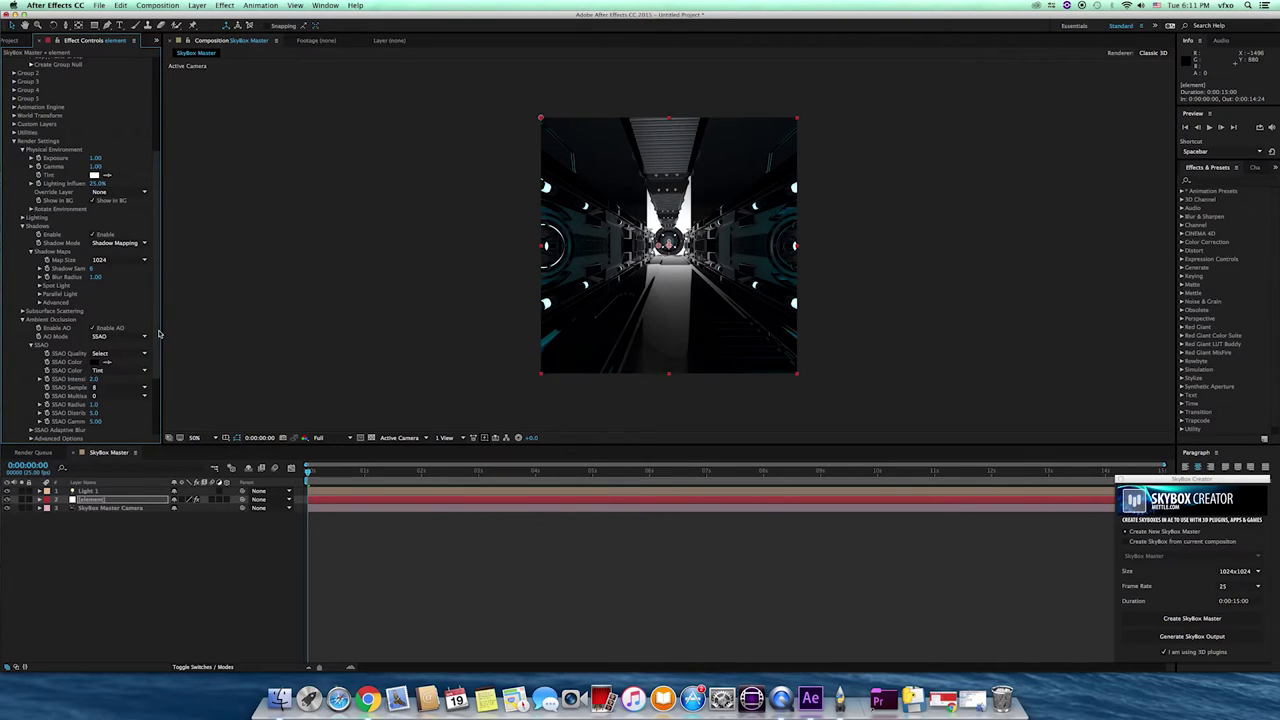
{"action": "scroll", "coordinate": [150, 337], "scroll_direction": "down", "scroll_amount": 3}
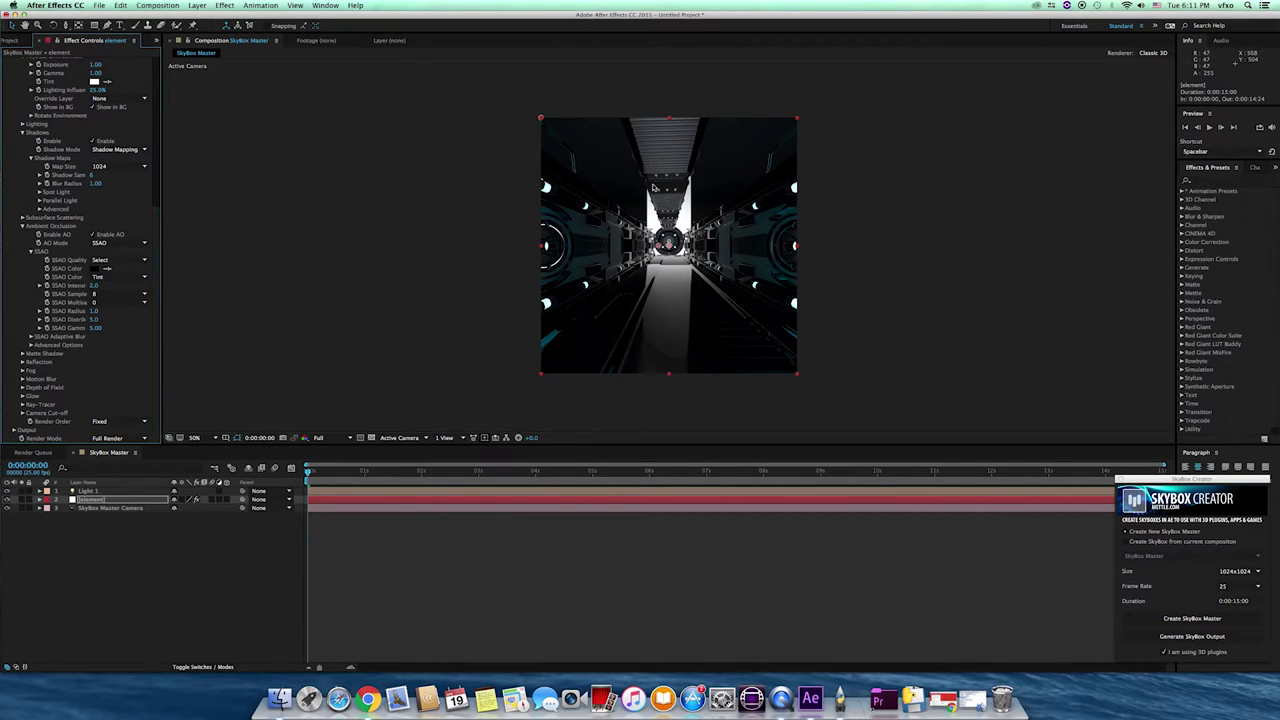
{"action": "key", "text": "comma"}
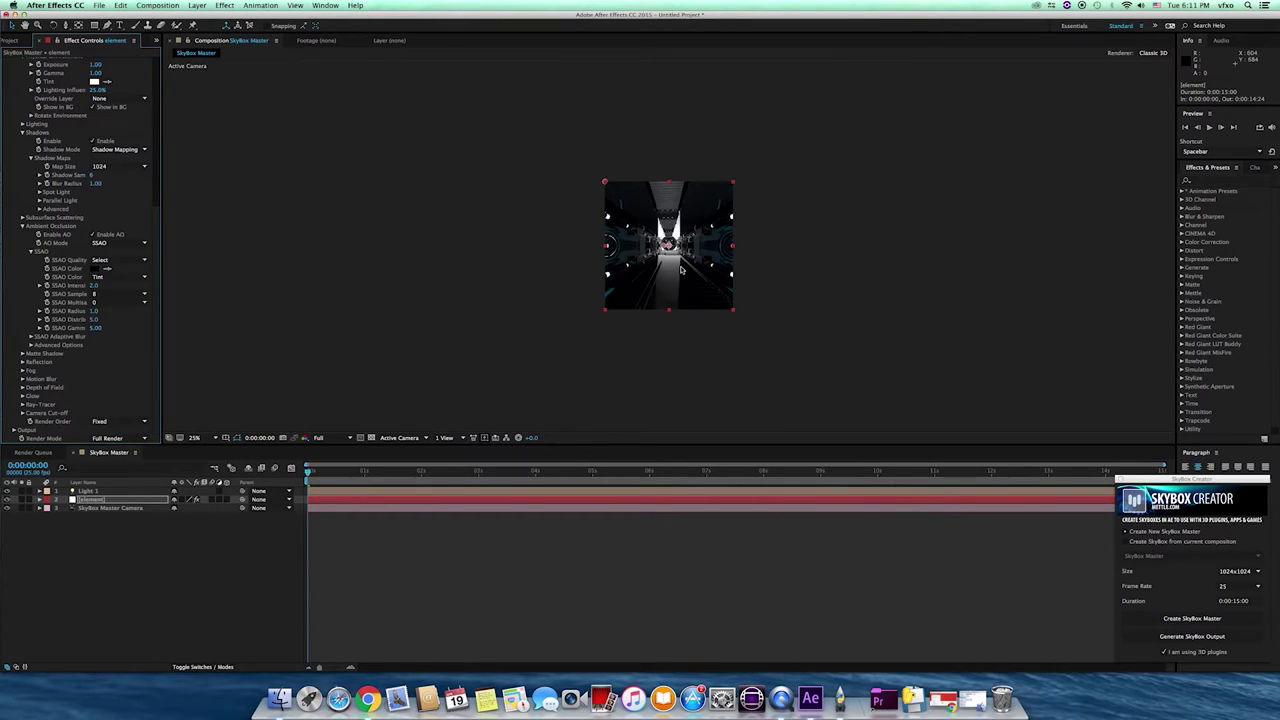
{"action": "key", "text": "slash"}
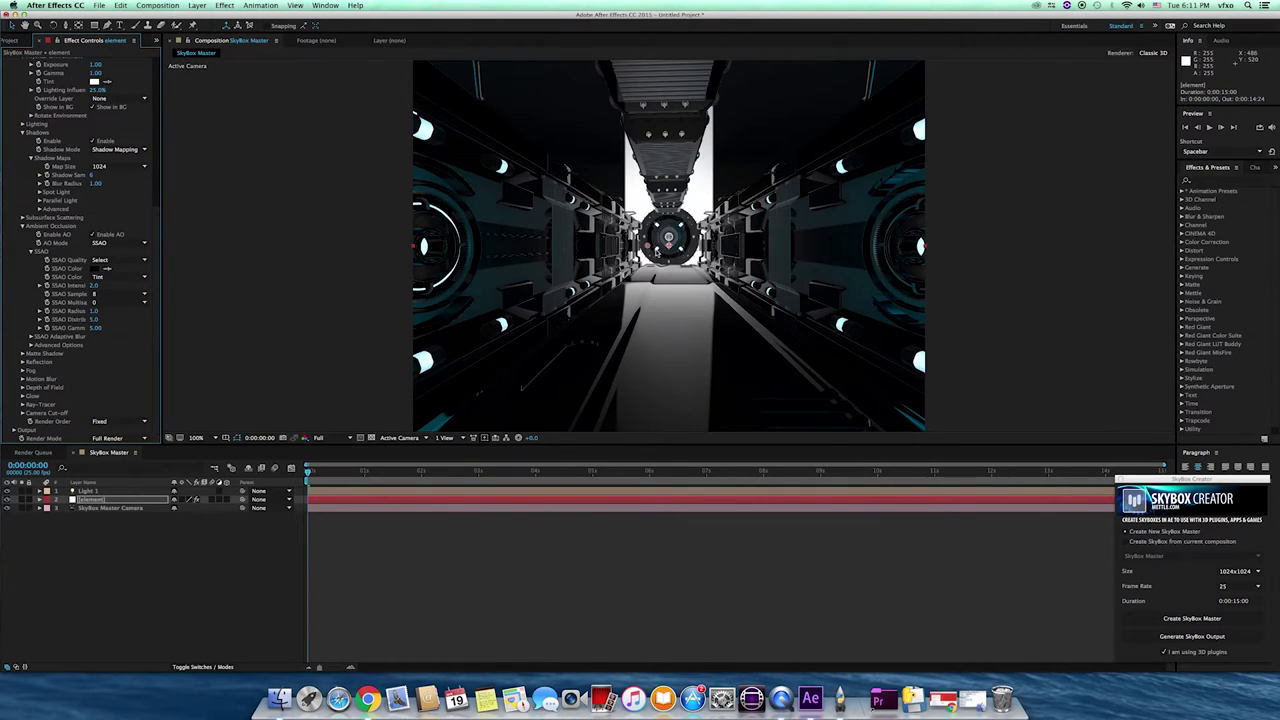
{"action": "key", "text": "comma"}
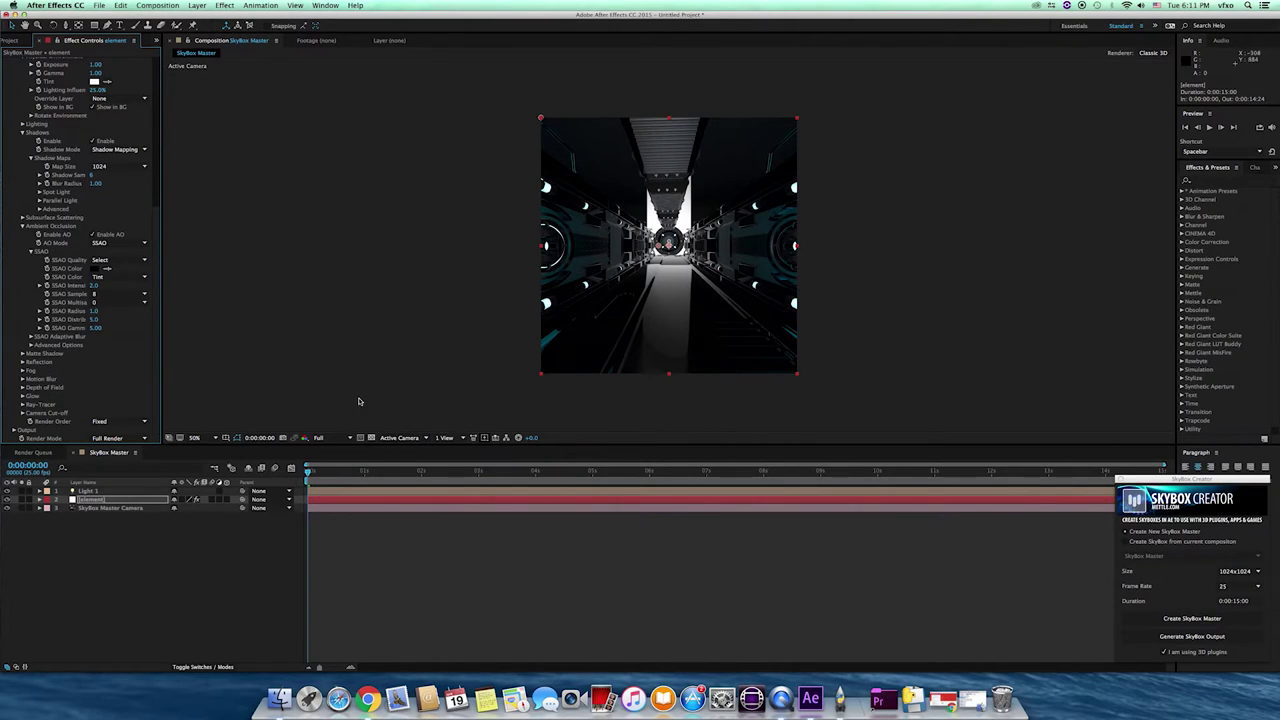
{"action": "scroll", "coordinate": [140, 208], "scroll_direction": "up", "scroll_amount": 10}
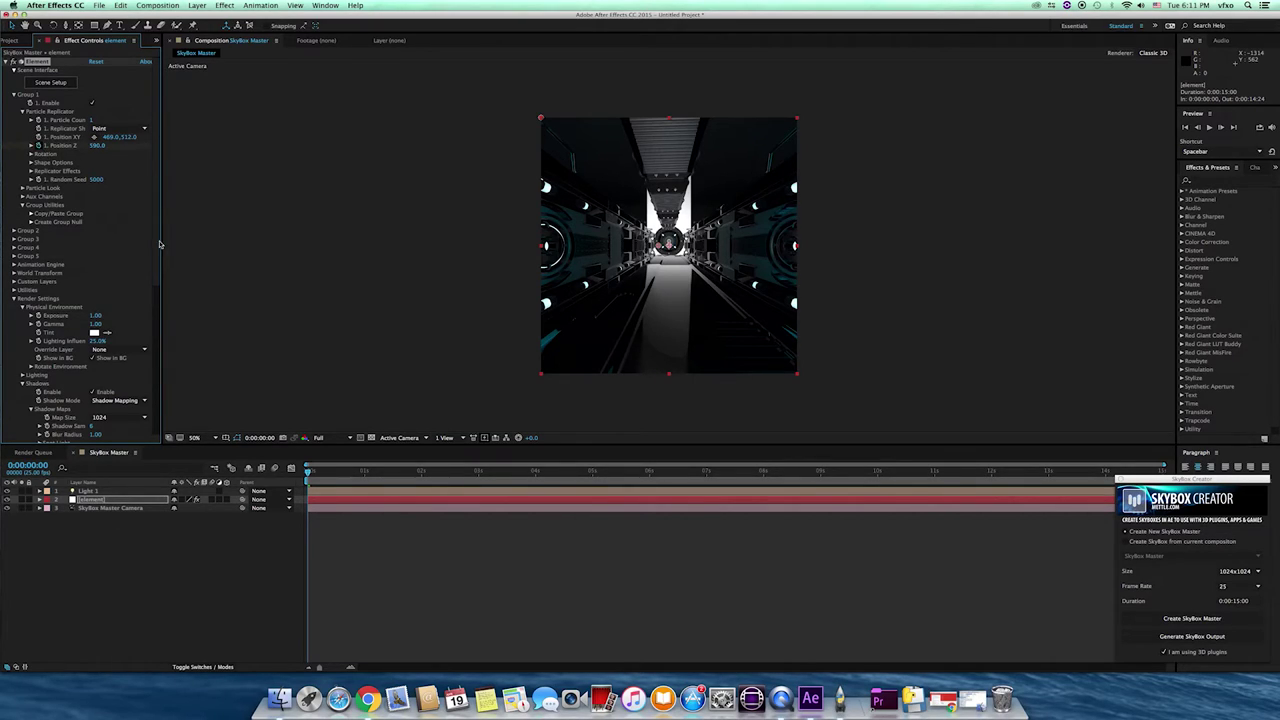
Step: Preview the corridor at the last frame, 8 s and about 1 s, testing other Position Z depths
{"action": "left_click", "coordinate": [1143, 476]}
{"action": "left_click", "coordinate": [1143, 476]}
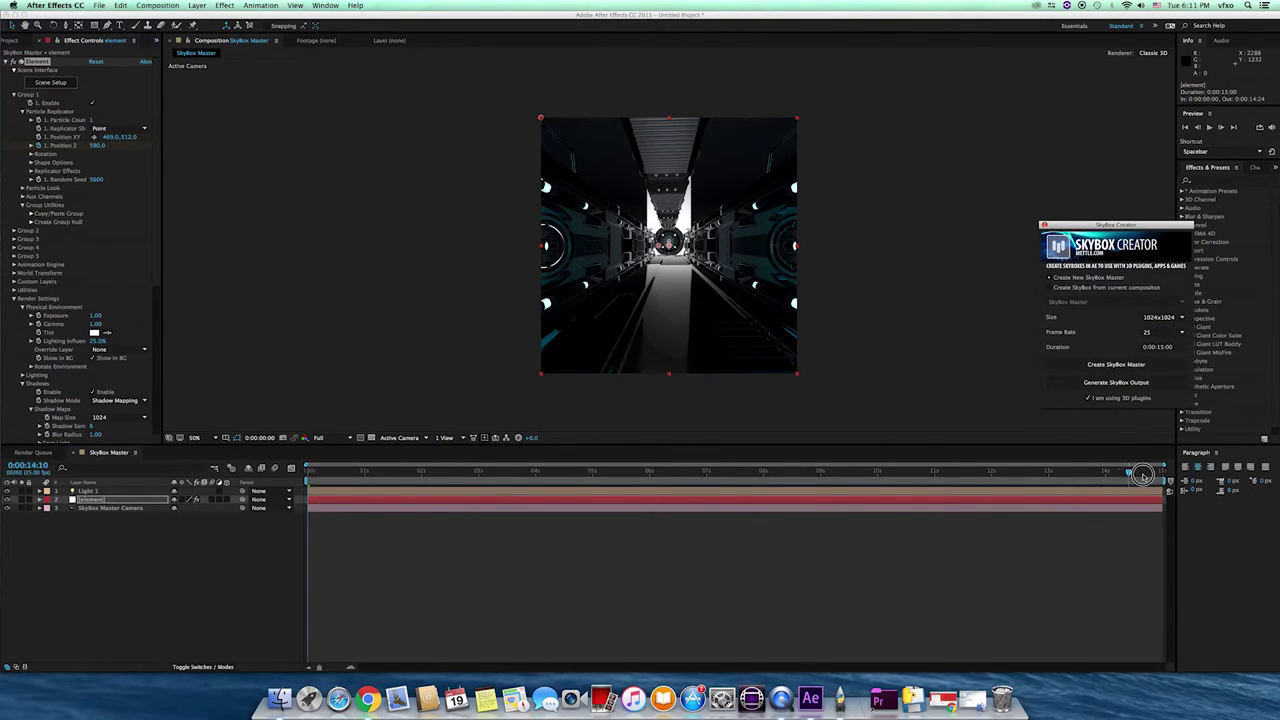
{"action": "left_click_drag", "start_coordinate": [1143, 476], "coordinate": [1162, 476]}
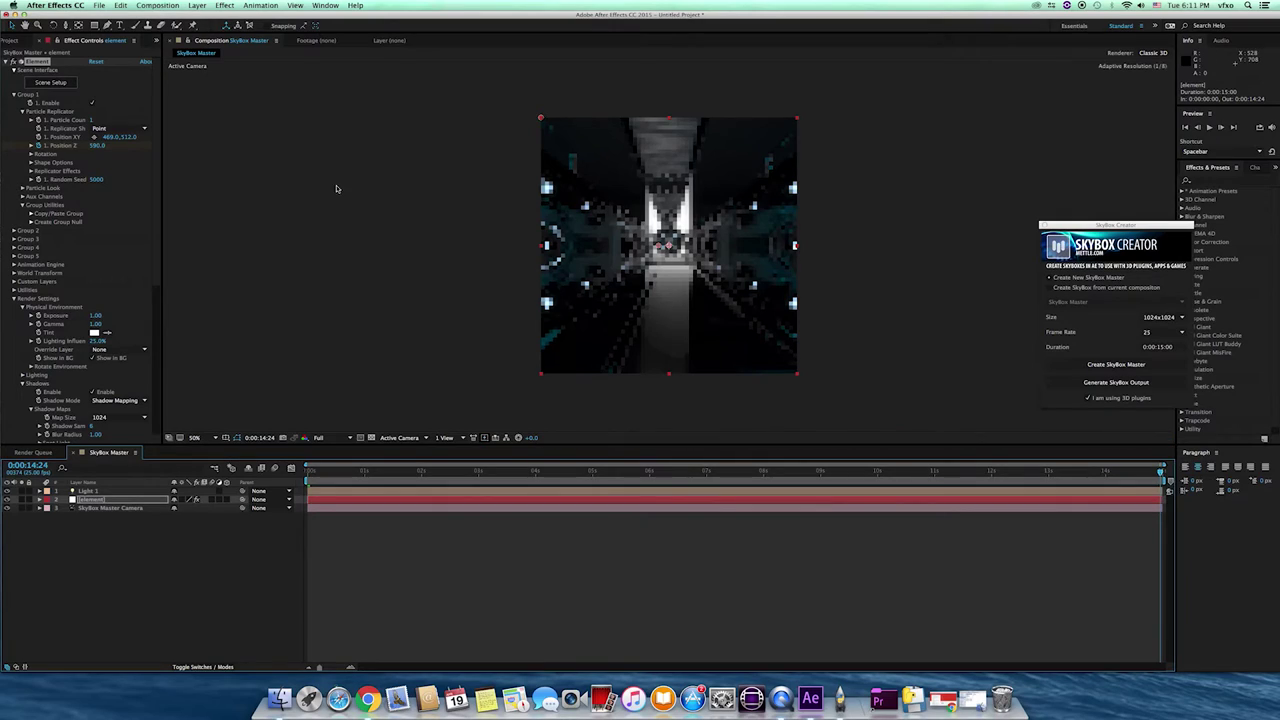
{"action": "left_click_drag", "start_coordinate": [95, 147], "coordinate": [58, 168]}
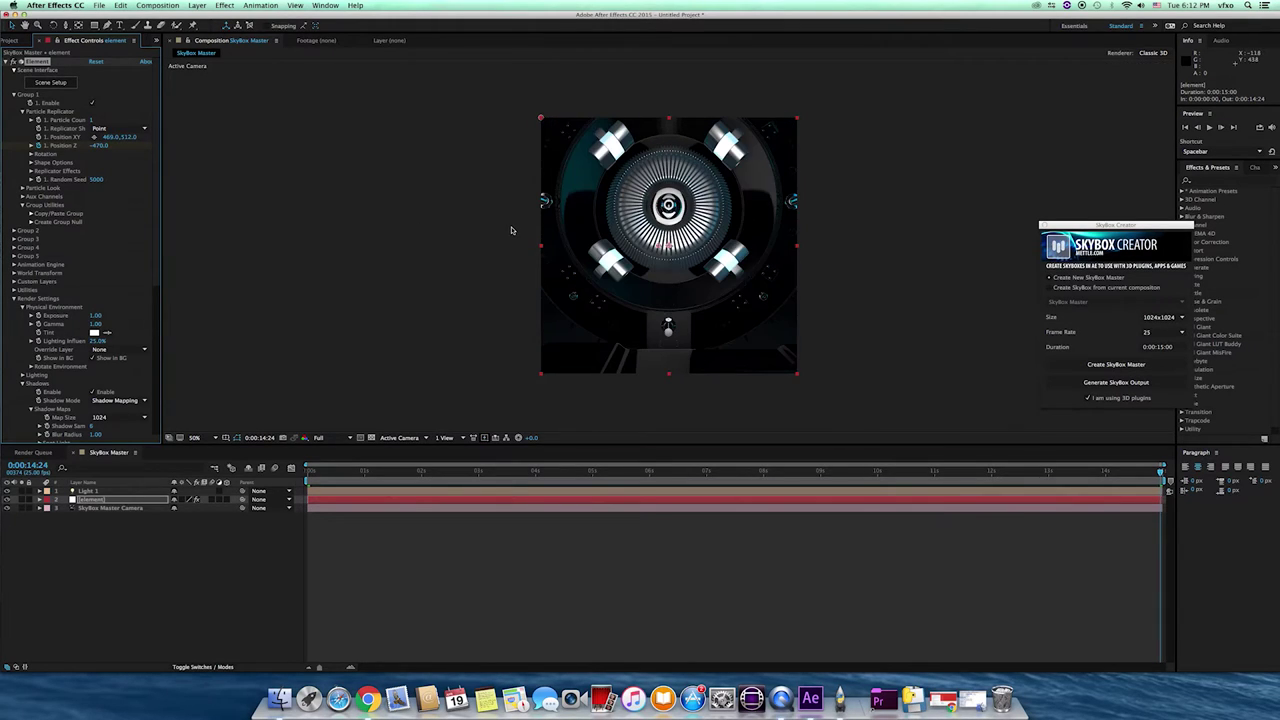
{"action": "left_click", "coordinate": [765, 474]}
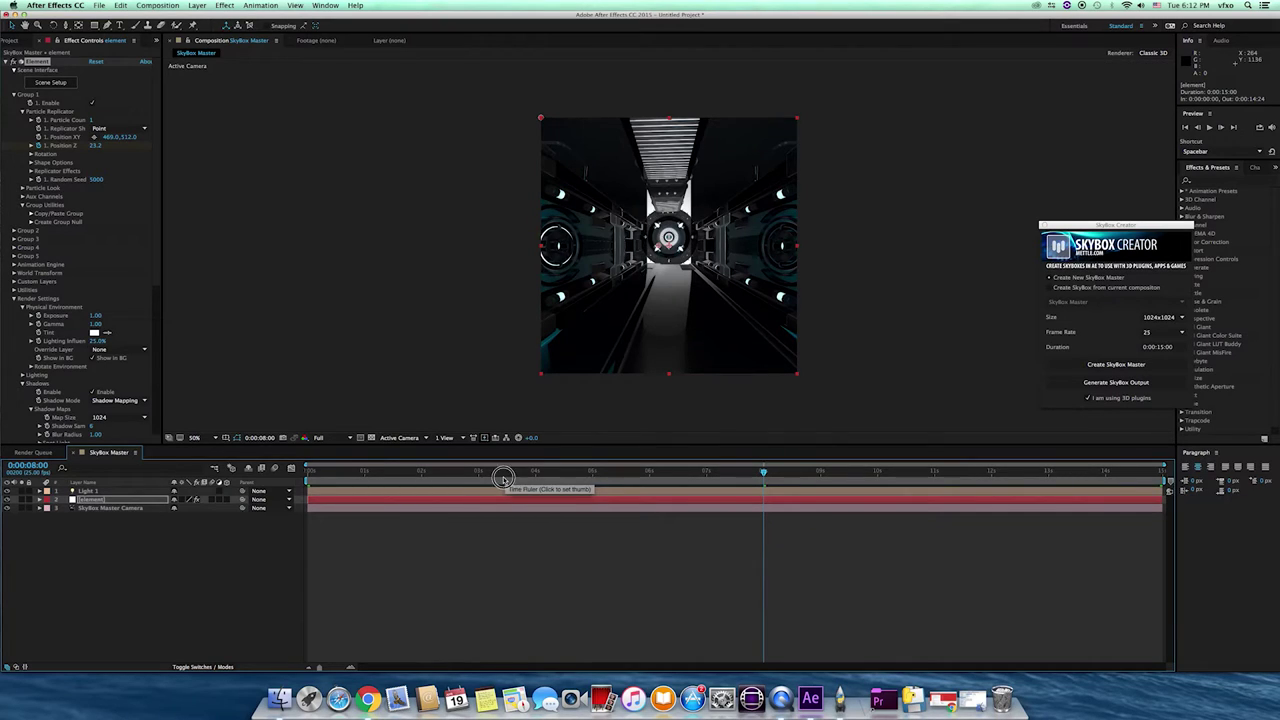
{"action": "left_click", "coordinate": [463, 475]}
{"action": "left_click_drag", "start_coordinate": [463, 475], "coordinate": [276, 469]}
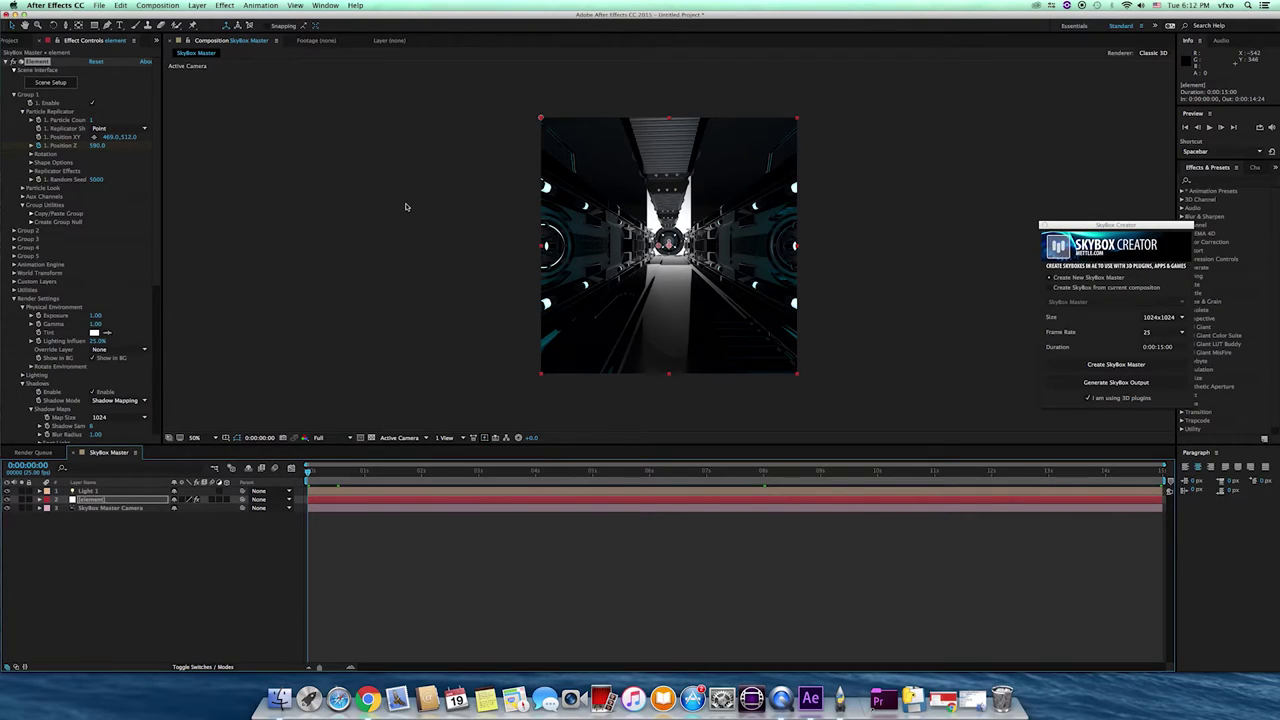
Step: Deselect the element layer and reposition the floating SkyBox Creator panel
{"action": "left_click", "coordinate": [417, 310]}
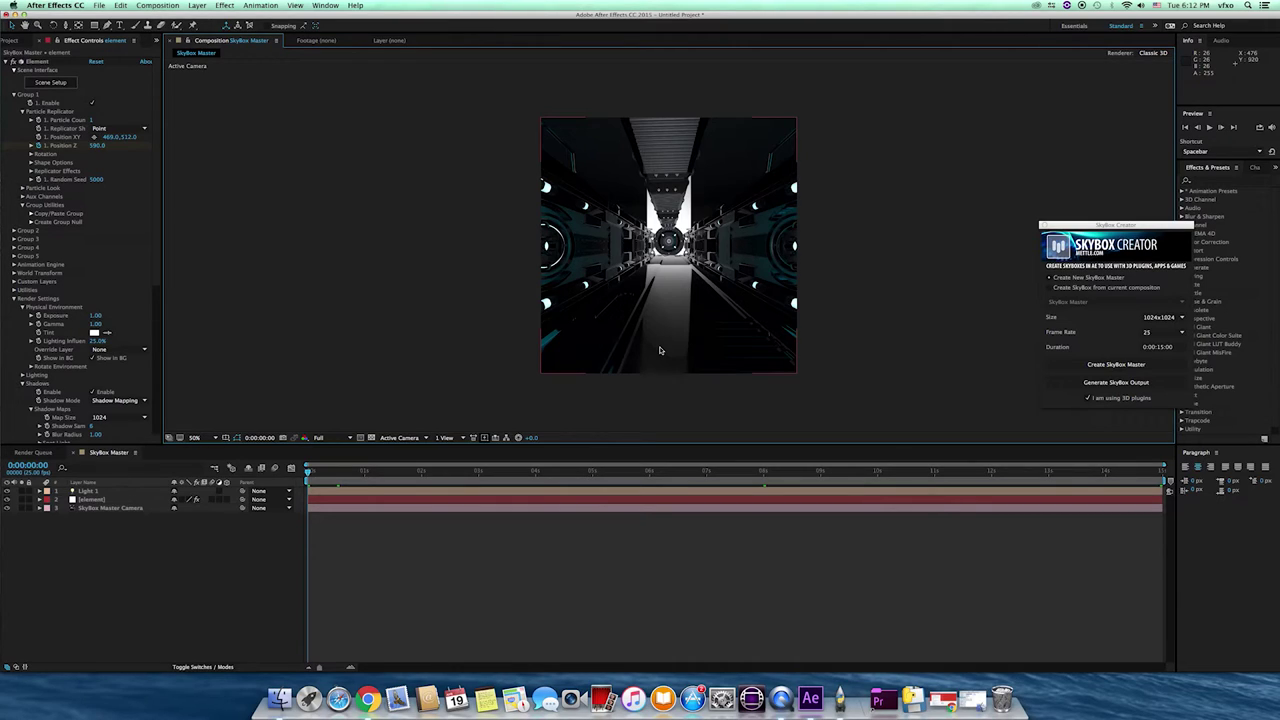
{"action": "left_click", "coordinate": [806, 243]}
{"action": "left_click_drag", "start_coordinate": [1128, 232], "coordinate": [1120, 228]}
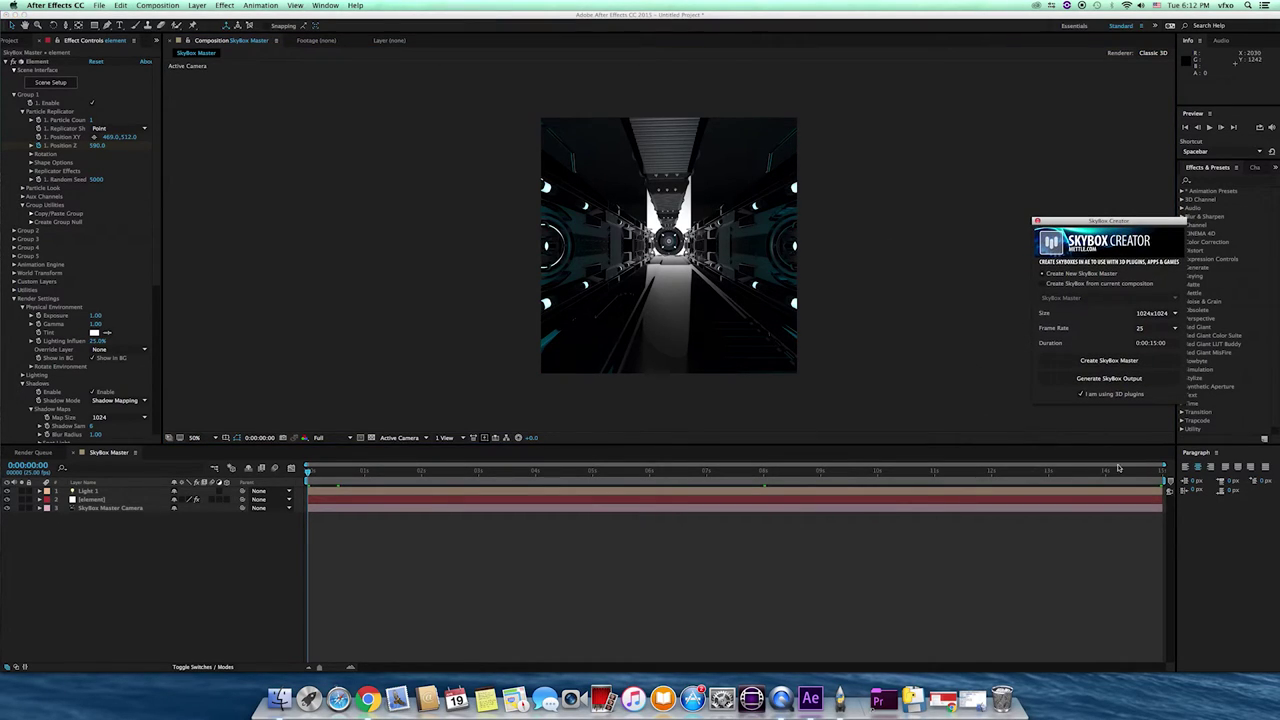
{"action": "left_click", "coordinate": [1097, 381]}
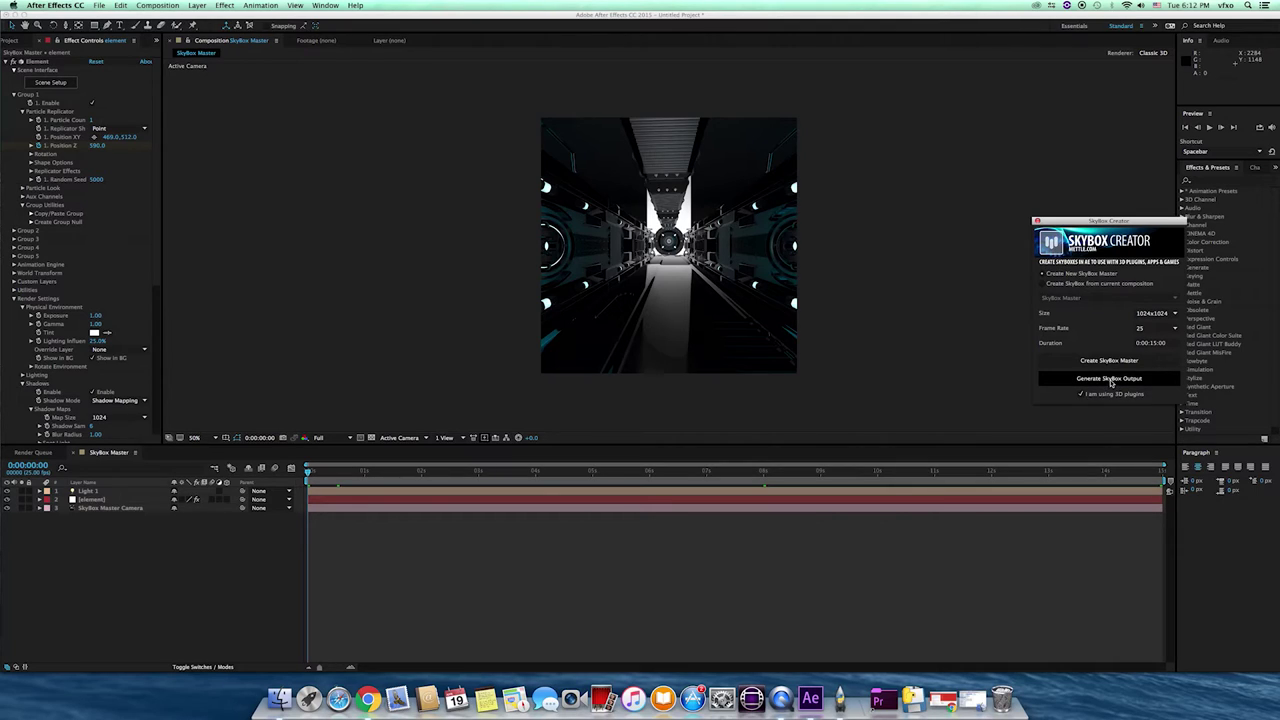
Step: Generate the SkyBox Output comp and zoom the viewer out to see the cube-map cross
{"action": "left_click", "coordinate": [1110, 381]}
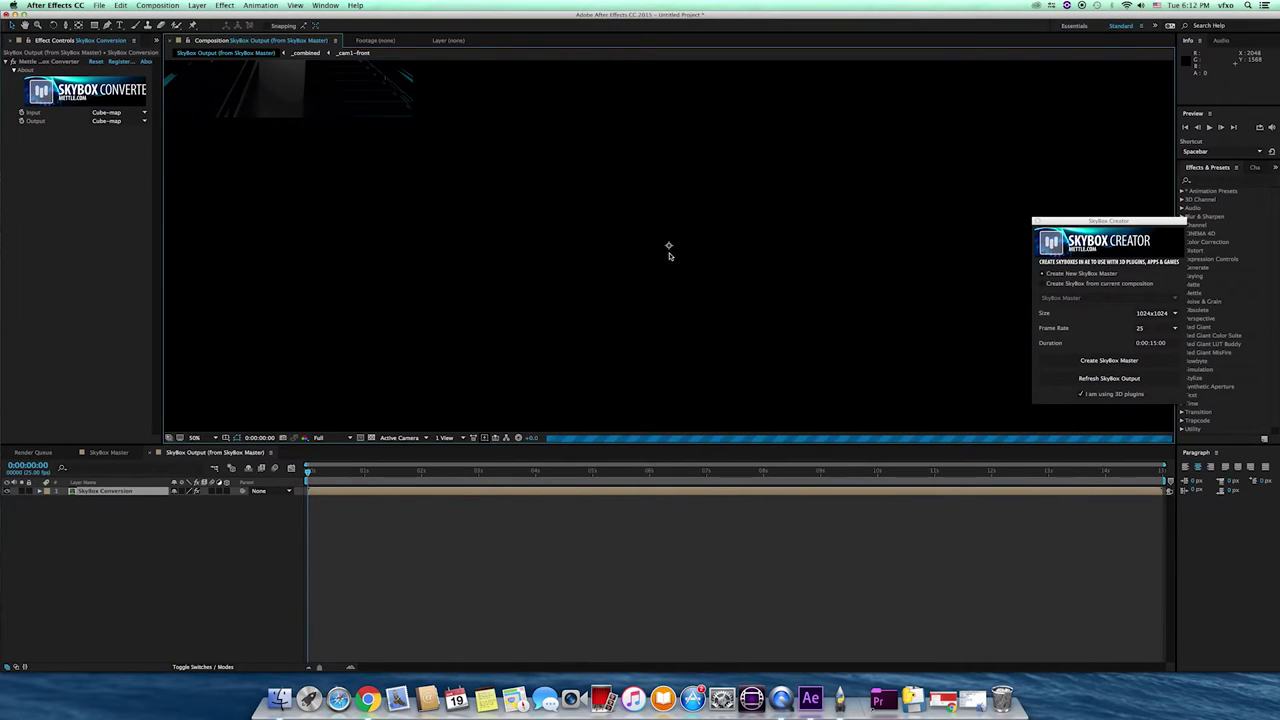
{"action": "scroll", "coordinate": [671, 263], "scroll_direction": "down", "scroll_amount": 1}
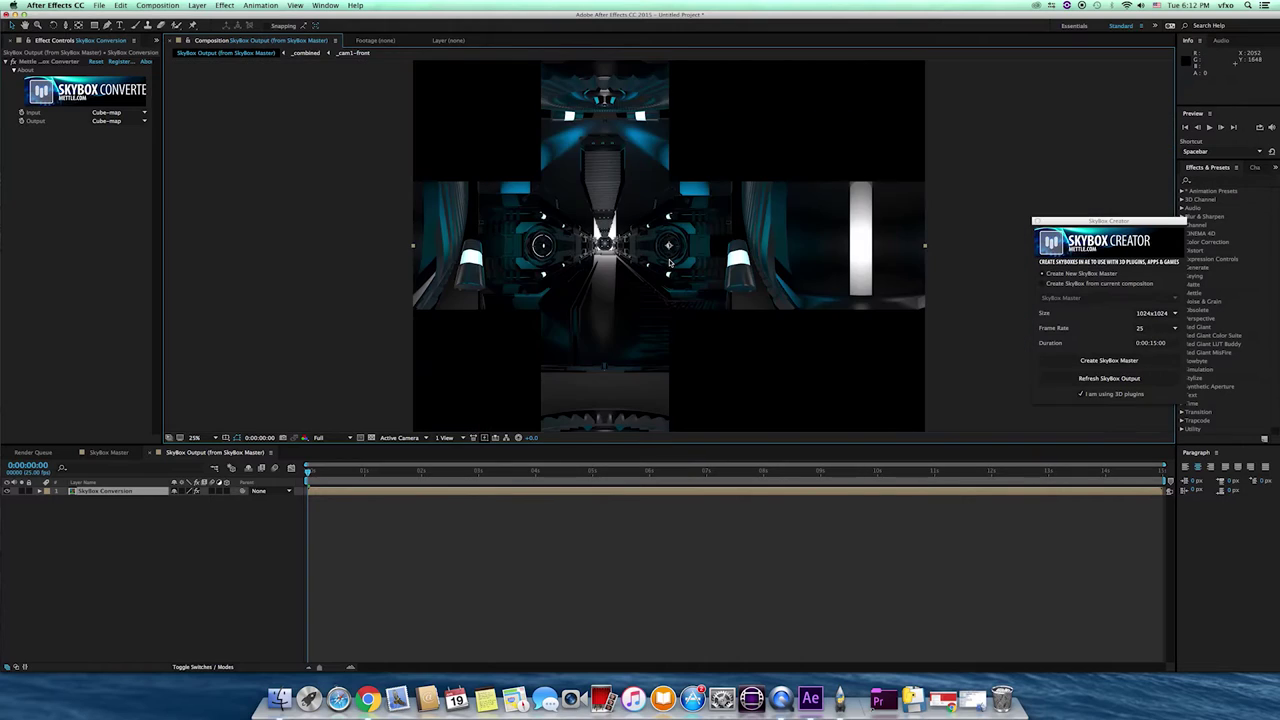
{"action": "scroll", "coordinate": [671, 263], "scroll_direction": "down", "scroll_amount": 1}
{"action": "scroll", "coordinate": [669, 262], "scroll_direction": "up", "scroll_amount": 1}
Step: Set the SkyBox Converter Output to Equirectangular and zoom out to view the whole panorama
{"action": "left_click", "coordinate": [45, 63]}
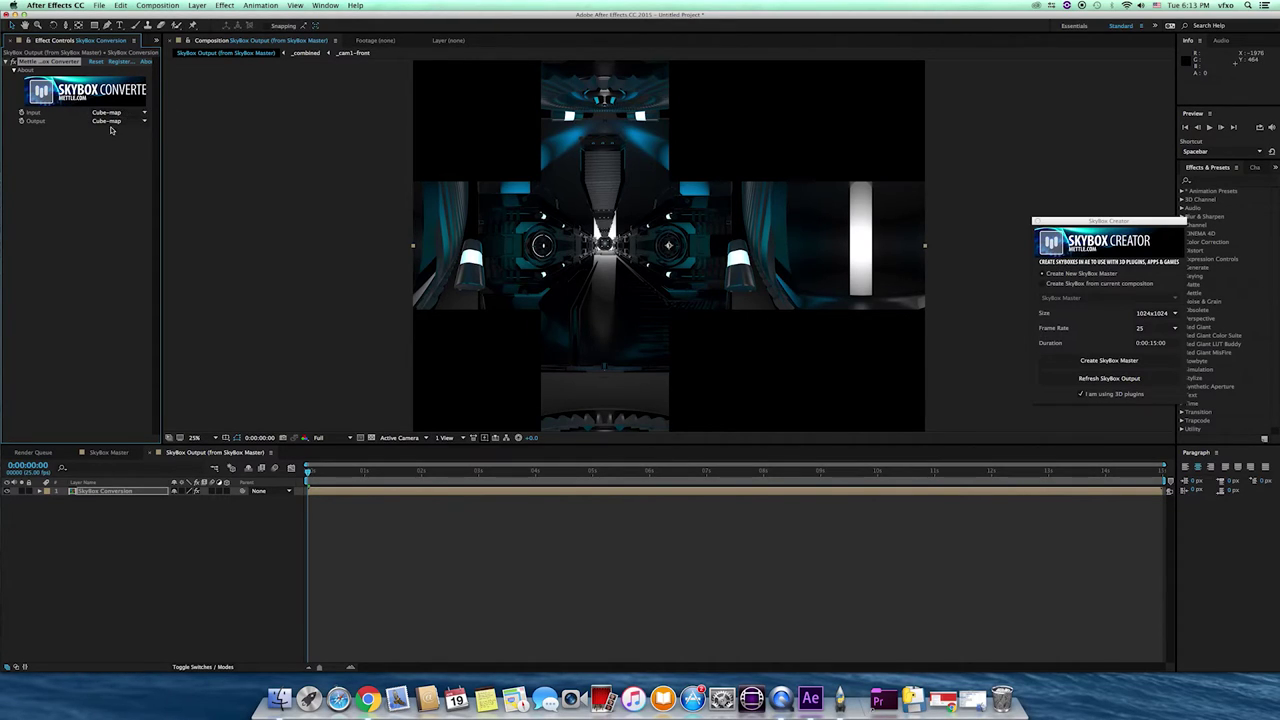
{"action": "left_click", "coordinate": [138, 121]}
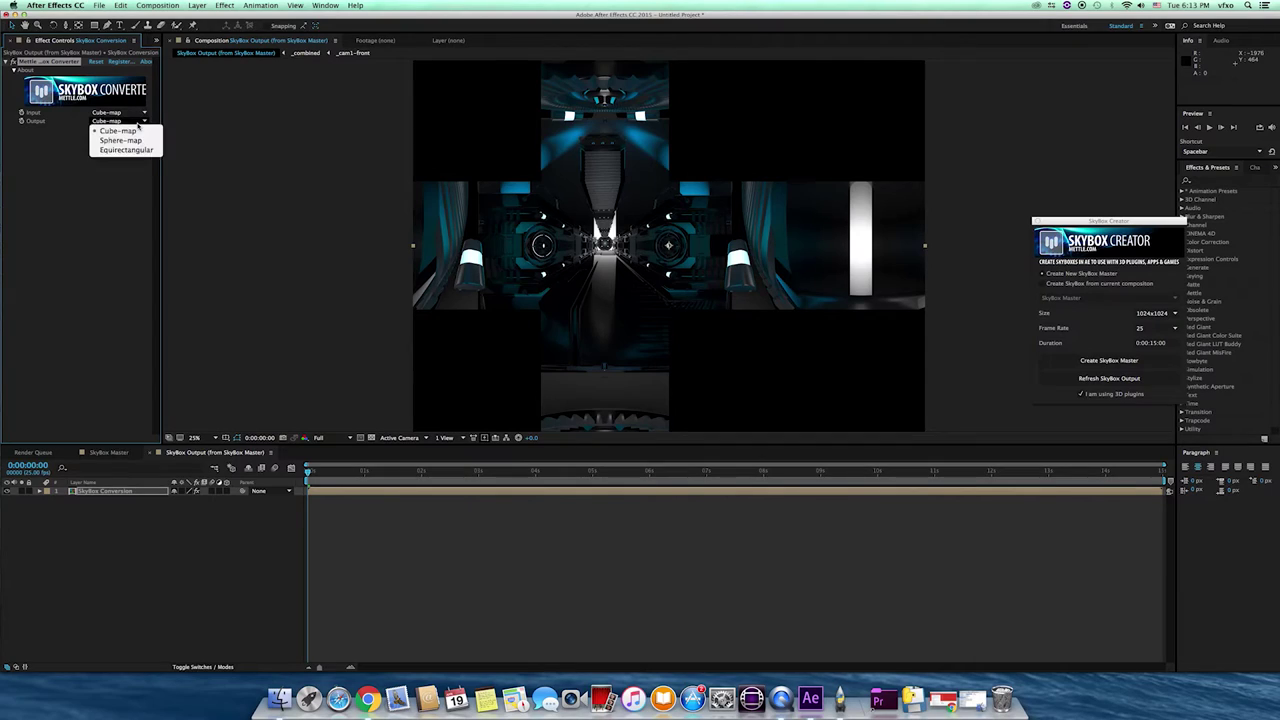
{"action": "left_click", "coordinate": [133, 153]}
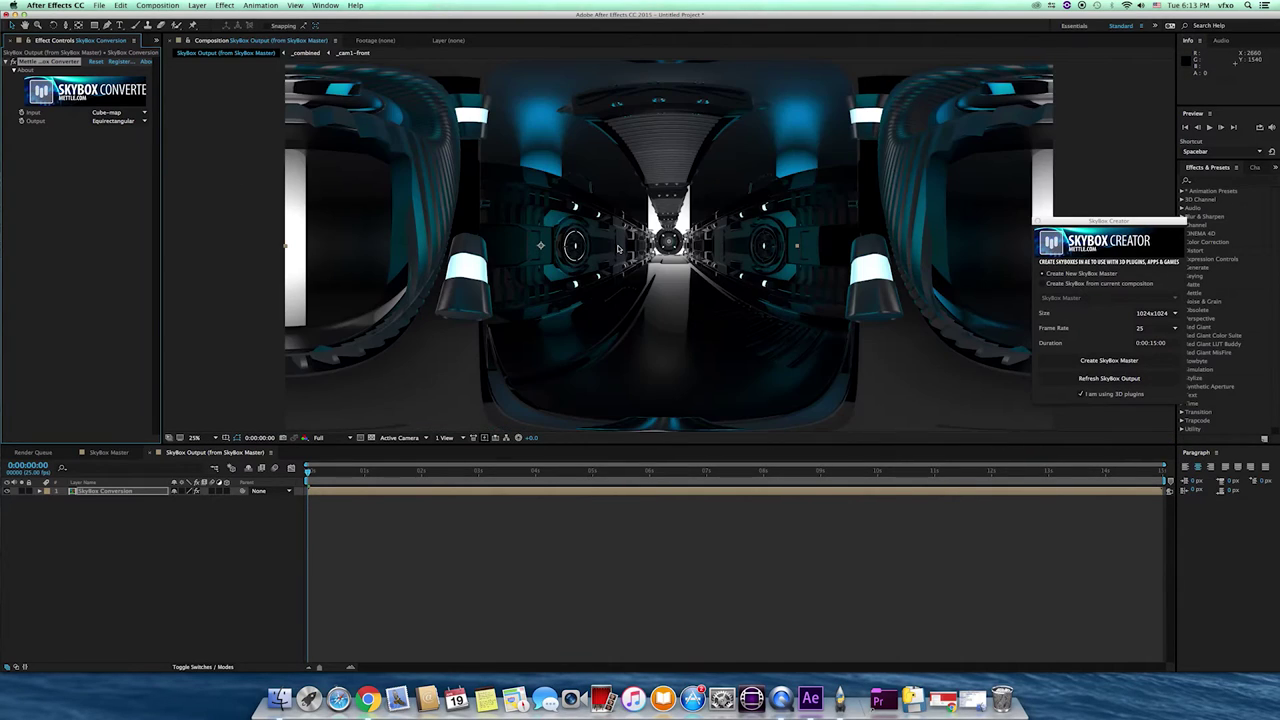
{"action": "key", "text": "comma"}
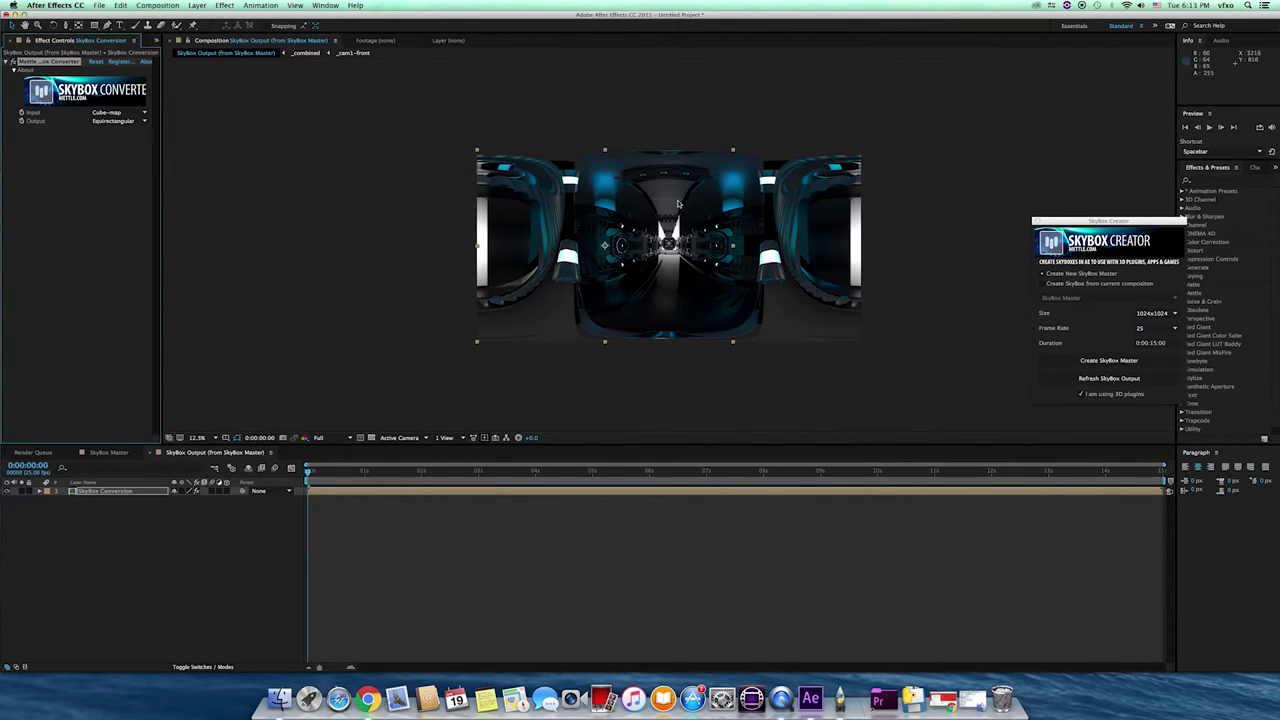
{"action": "key", "text": "period"}
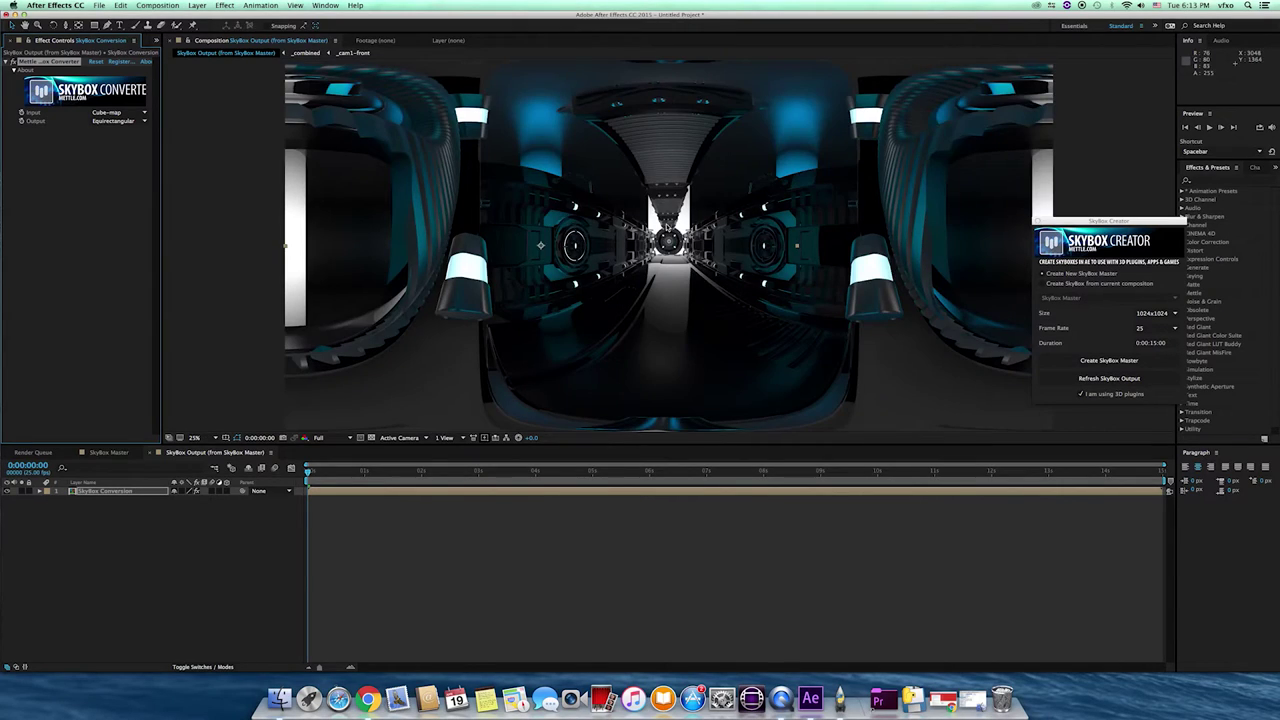
{"action": "key", "text": "comma"}
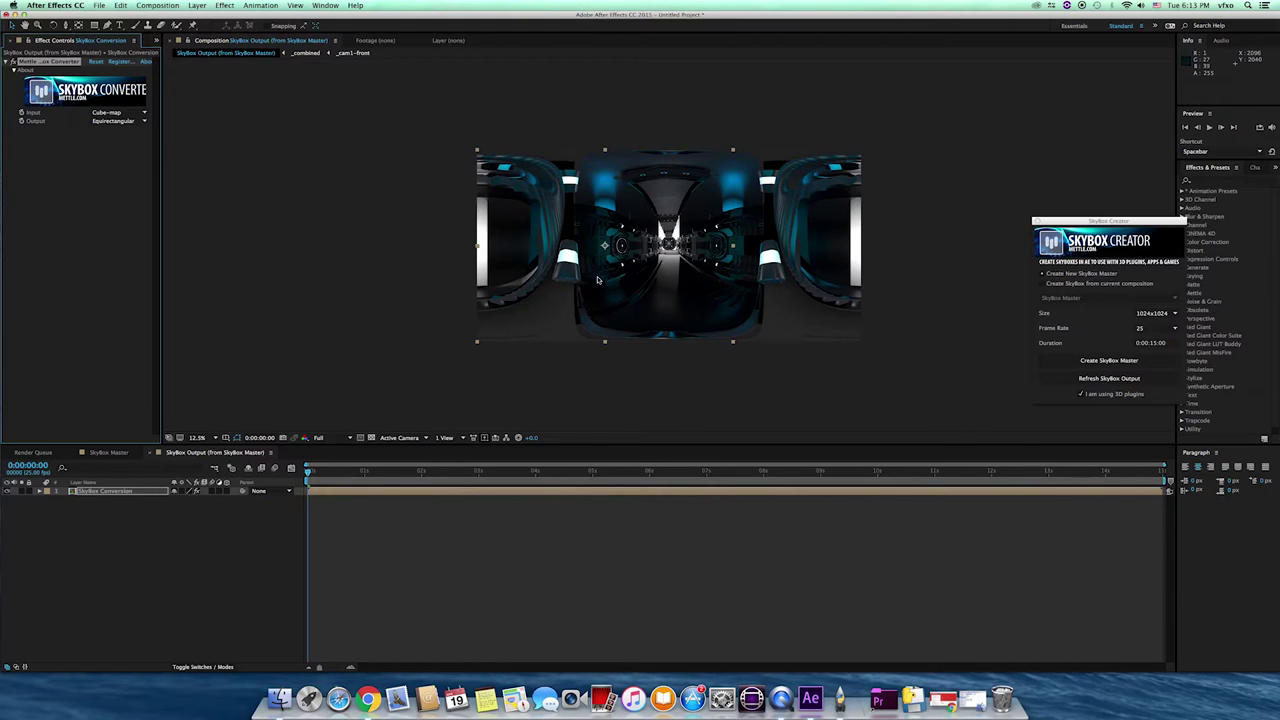
{"action": "left_click", "coordinate": [140, 121]}
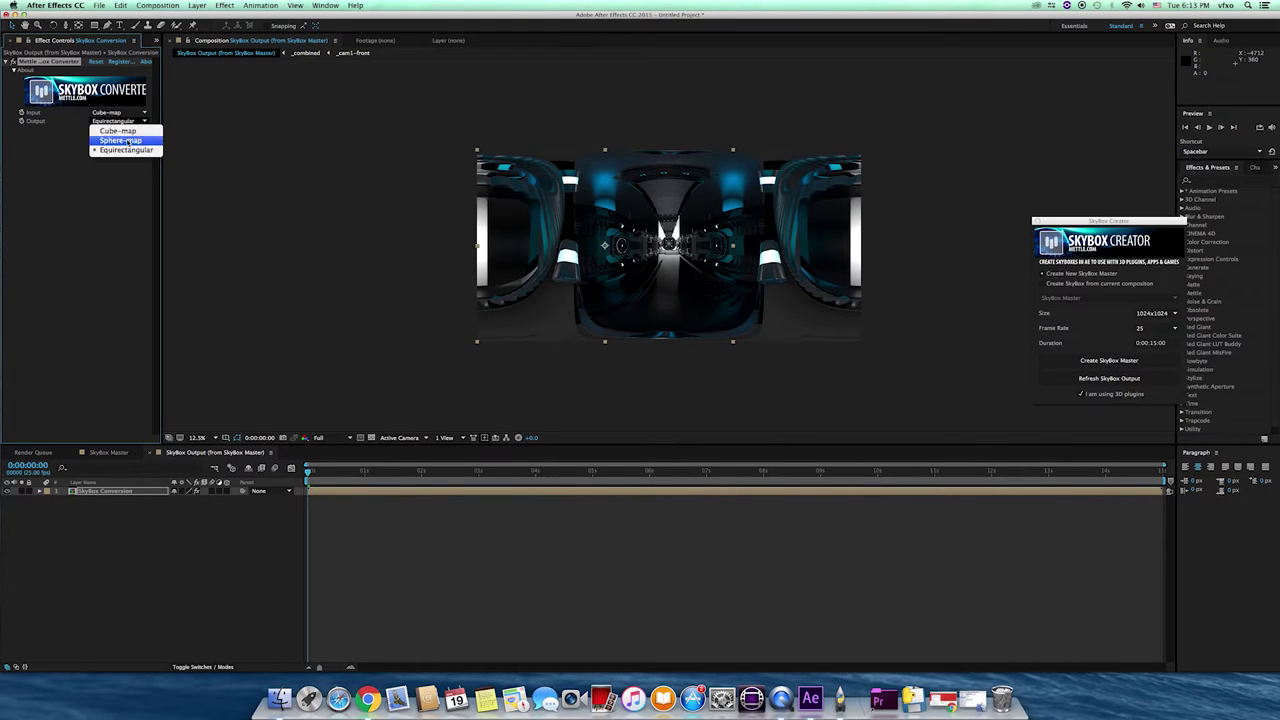
{"action": "left_click", "coordinate": [130, 142]}
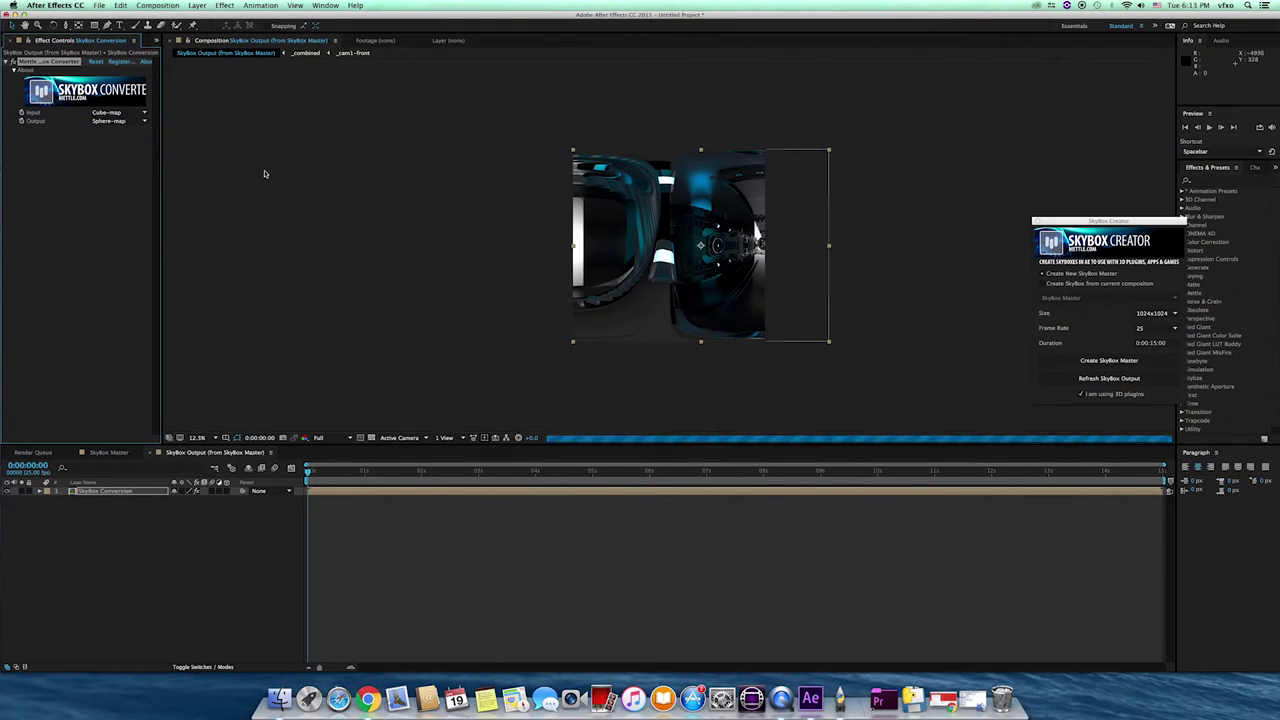
{"action": "left_click", "coordinate": [118, 121]}
{"action": "left_click", "coordinate": [123, 150]}
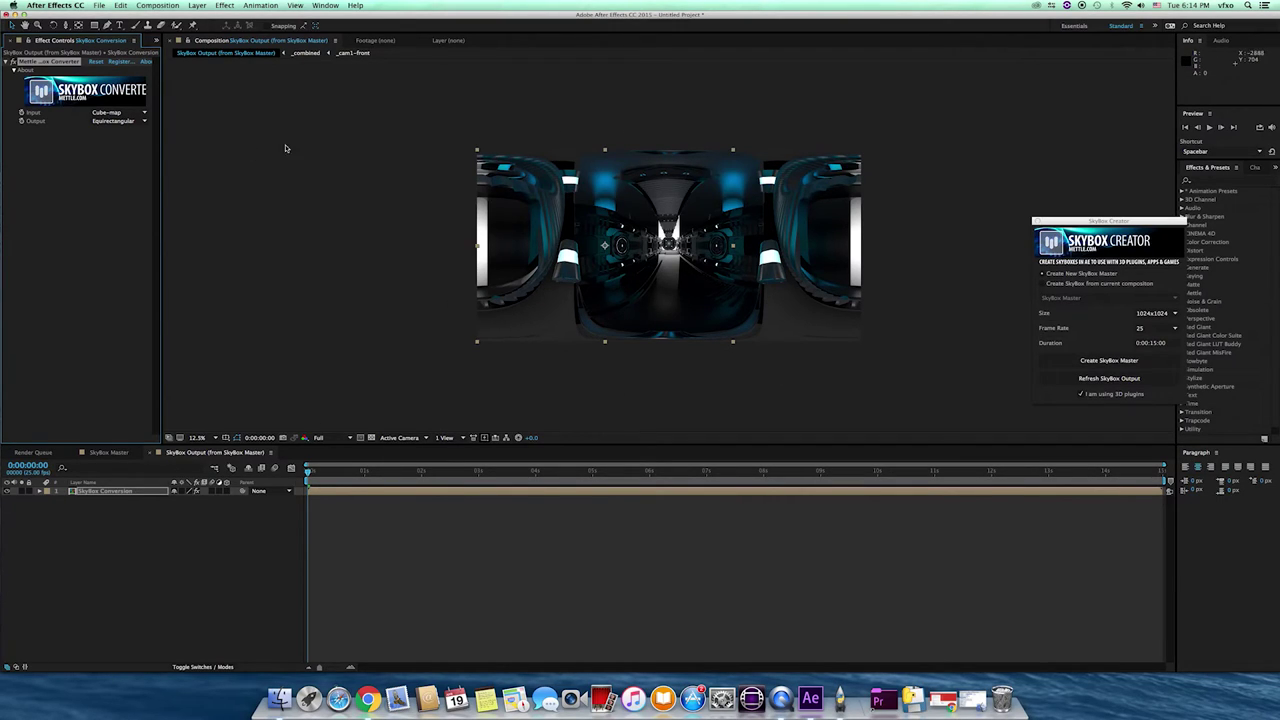
Step: Browse the Composition menu and dismiss it without choosing a command
{"action": "left_click", "coordinate": [155, 6]}
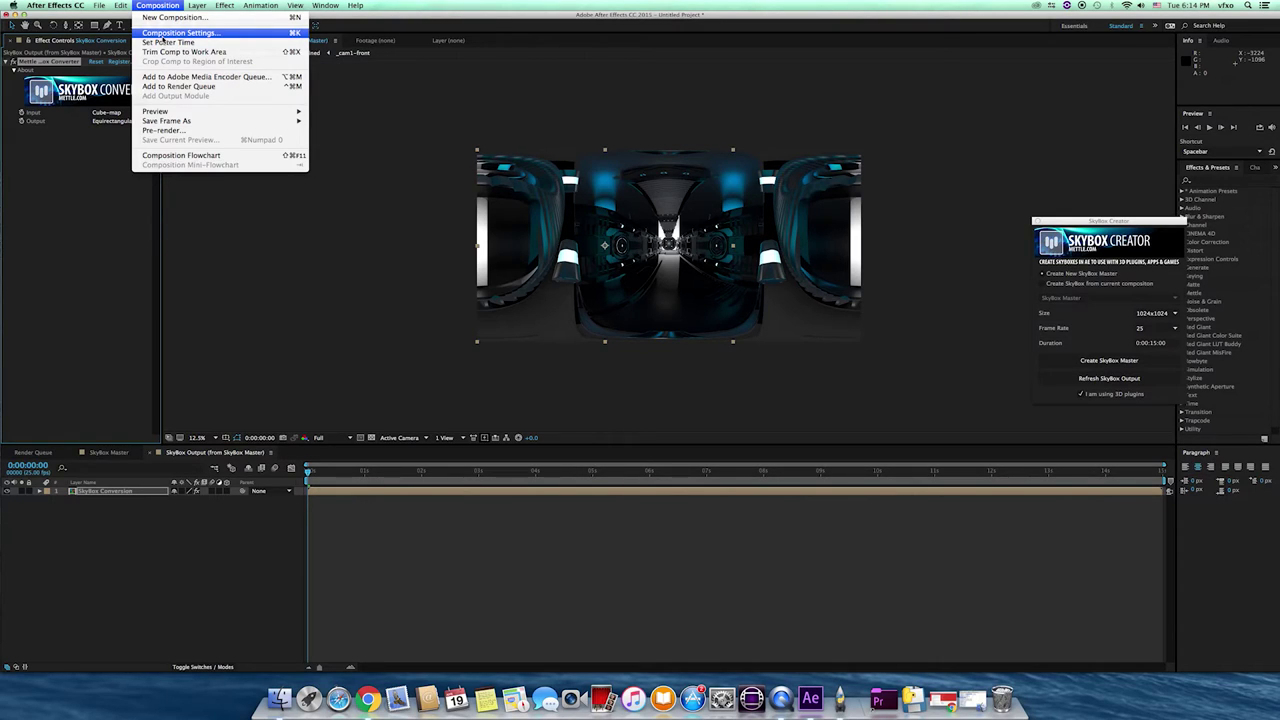
{"action": "left_click", "coordinate": [357, 307]}
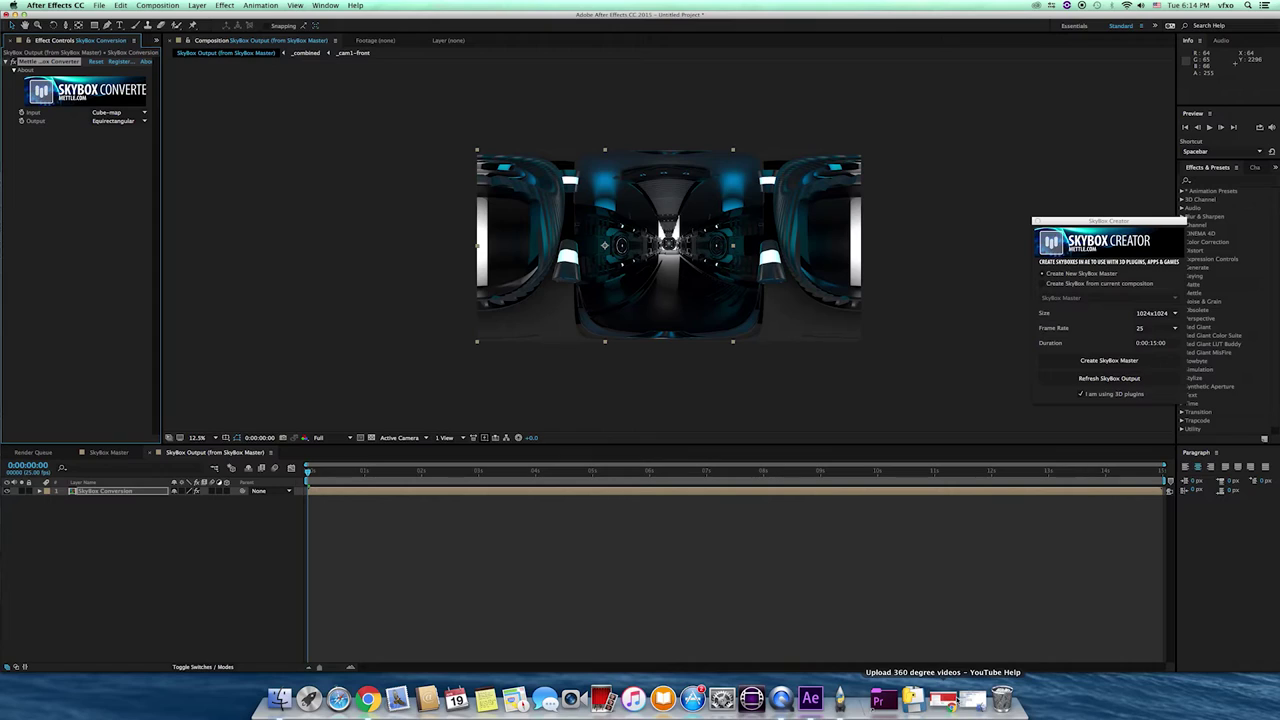
Step: Skim YouTube's 'Upload 360 degree videos' help page in Chrome, then minimize the browser
{"action": "left_click", "coordinate": [944, 700]}
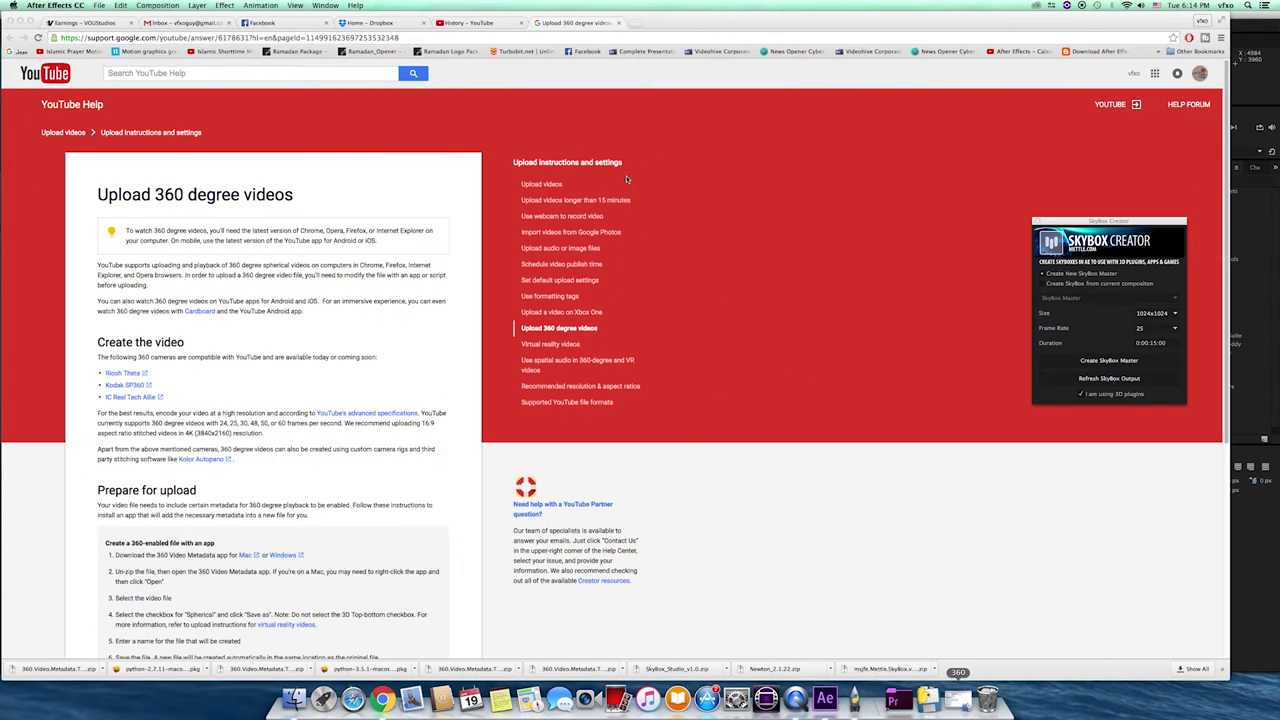
{"action": "scroll", "coordinate": [247, 457], "scroll_direction": "down", "scroll_amount": 3}
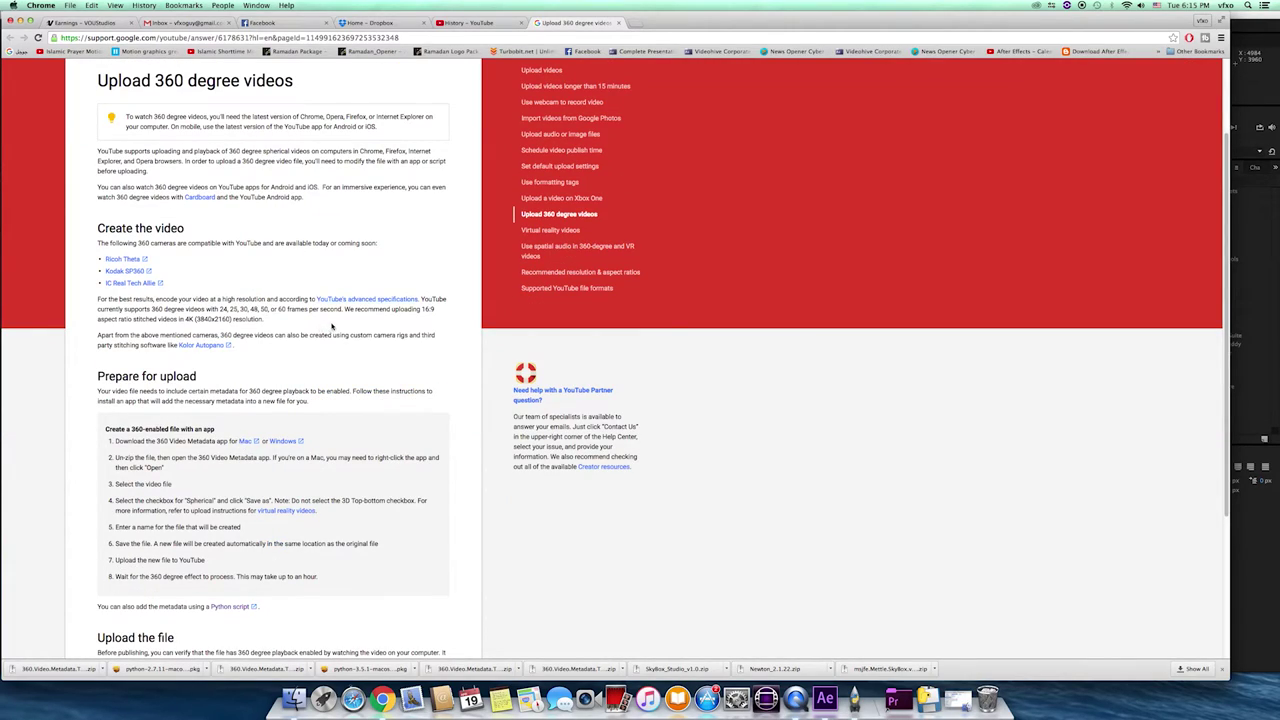
{"action": "scroll", "coordinate": [342, 332], "scroll_direction": "up", "scroll_amount": 3}
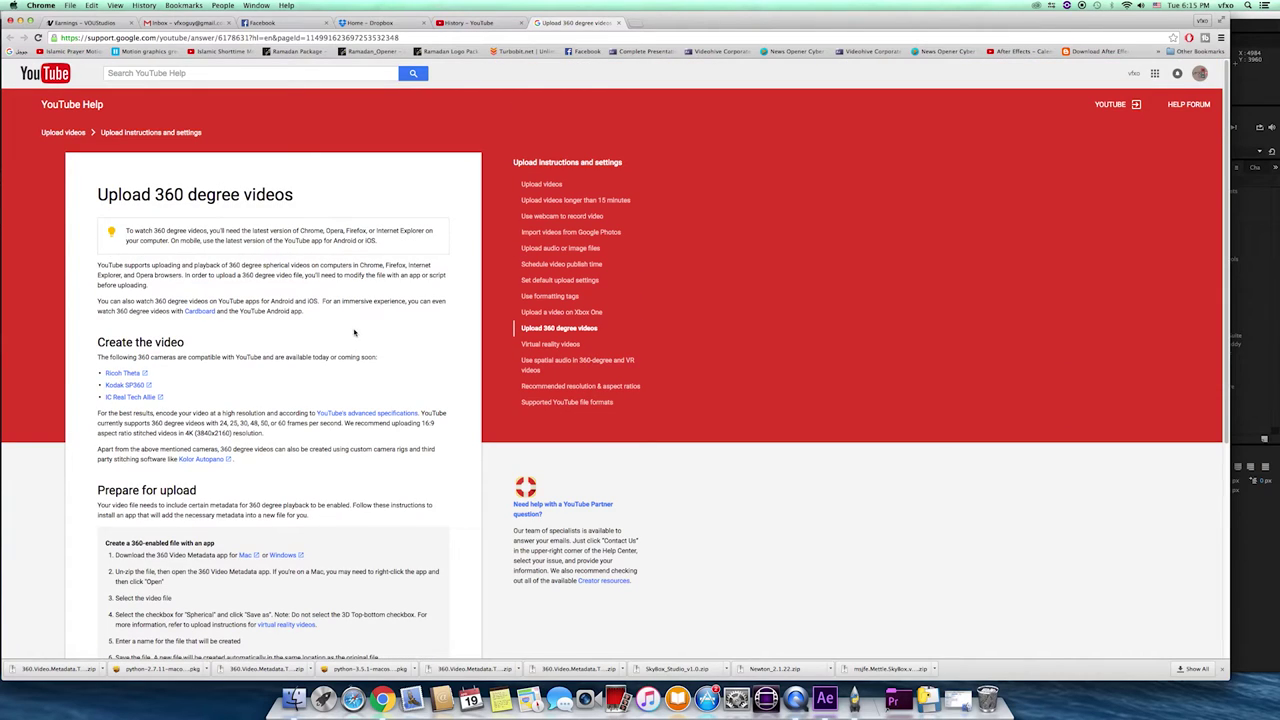
{"action": "scroll", "coordinate": [319, 286], "scroll_direction": "down", "scroll_amount": 6}
{"action": "scroll", "coordinate": [291, 346], "scroll_direction": "up", "scroll_amount": 6}
{"action": "scroll", "coordinate": [291, 346], "scroll_direction": "down", "scroll_amount": 5}
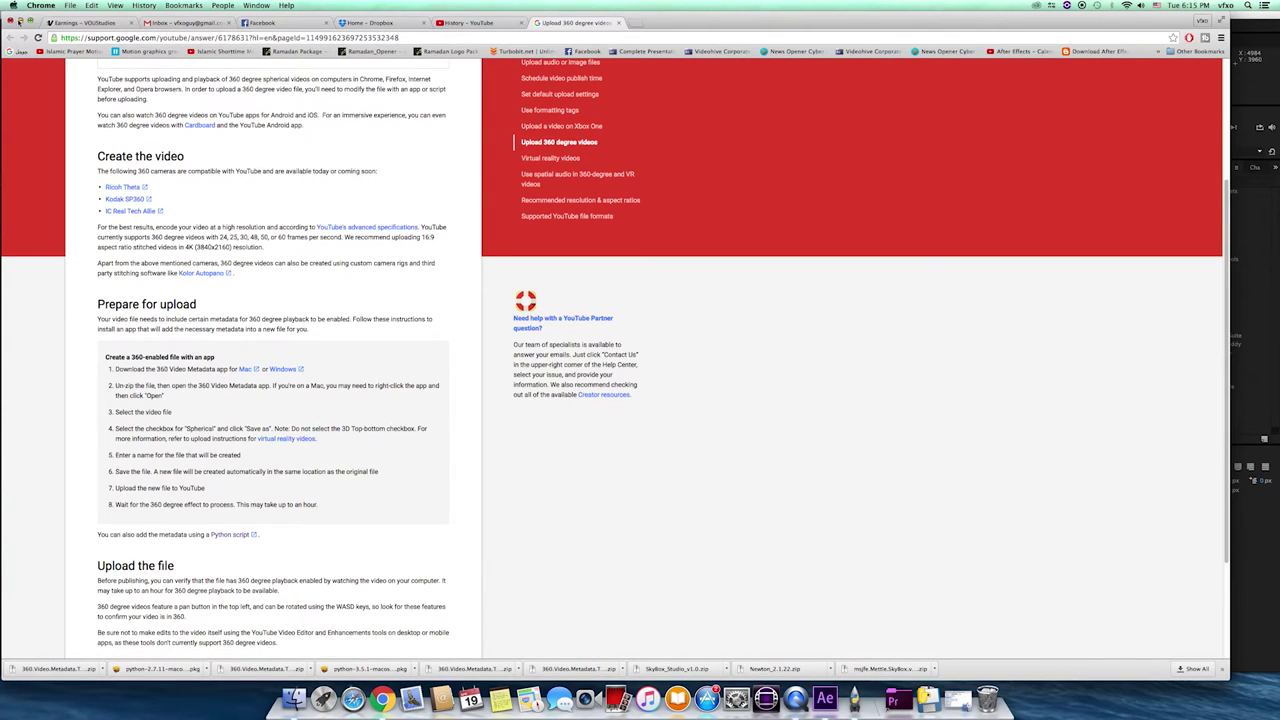
{"action": "left_click", "coordinate": [20, 21]}
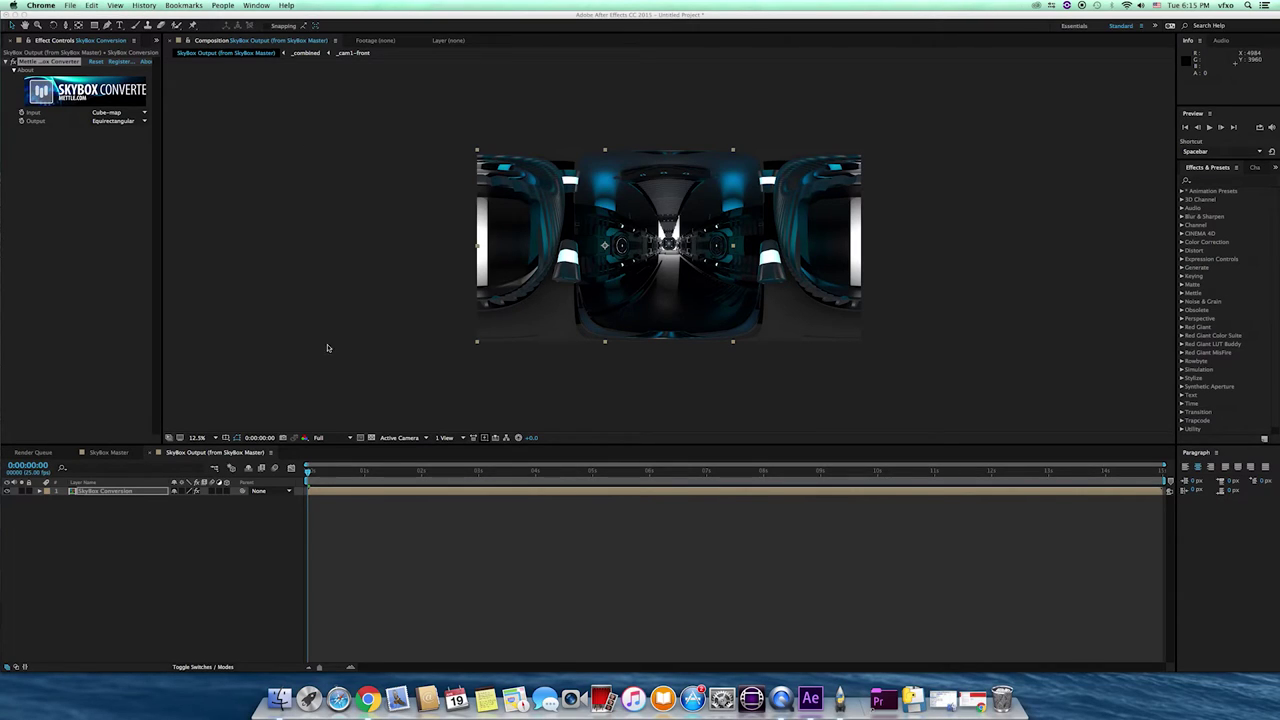
Step: Deselect the SkyBox Conversion layer and add the SkyBox Output comp to the Media Encoder queue
{"action": "left_click", "coordinate": [246, 237]}
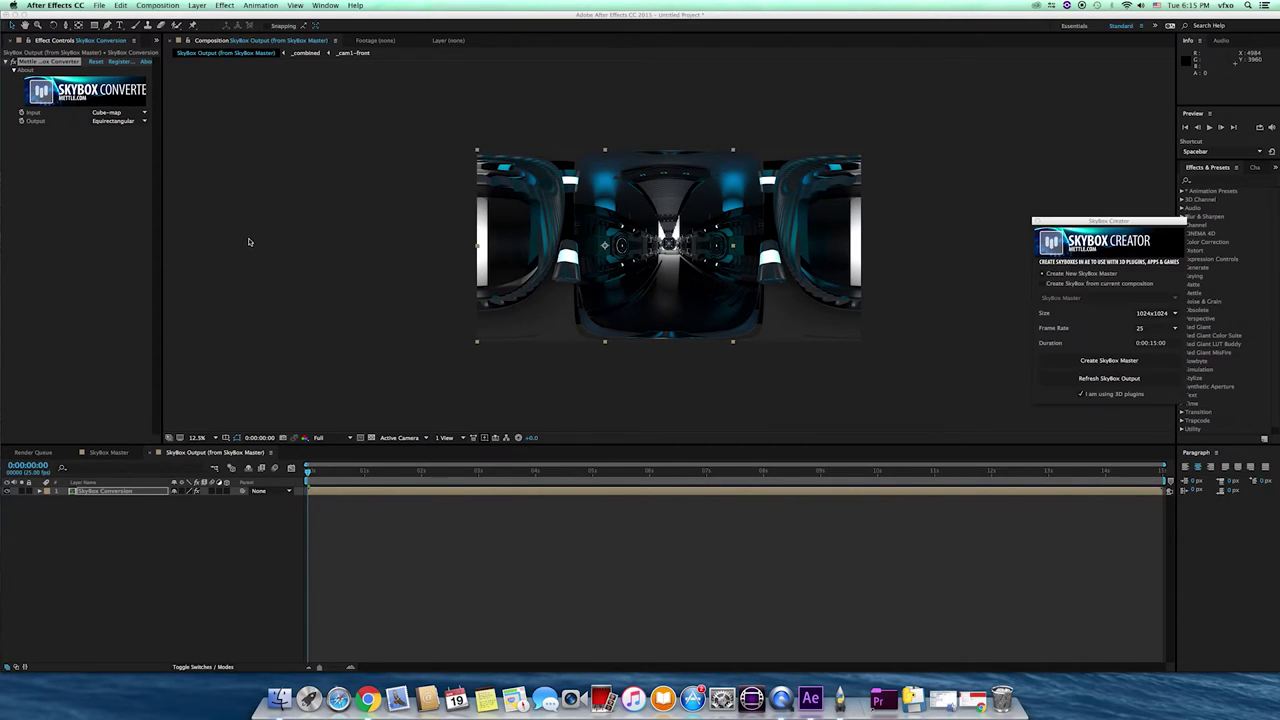
{"action": "left_click", "coordinate": [234, 549]}
{"action": "left_click", "coordinate": [166, 5]}
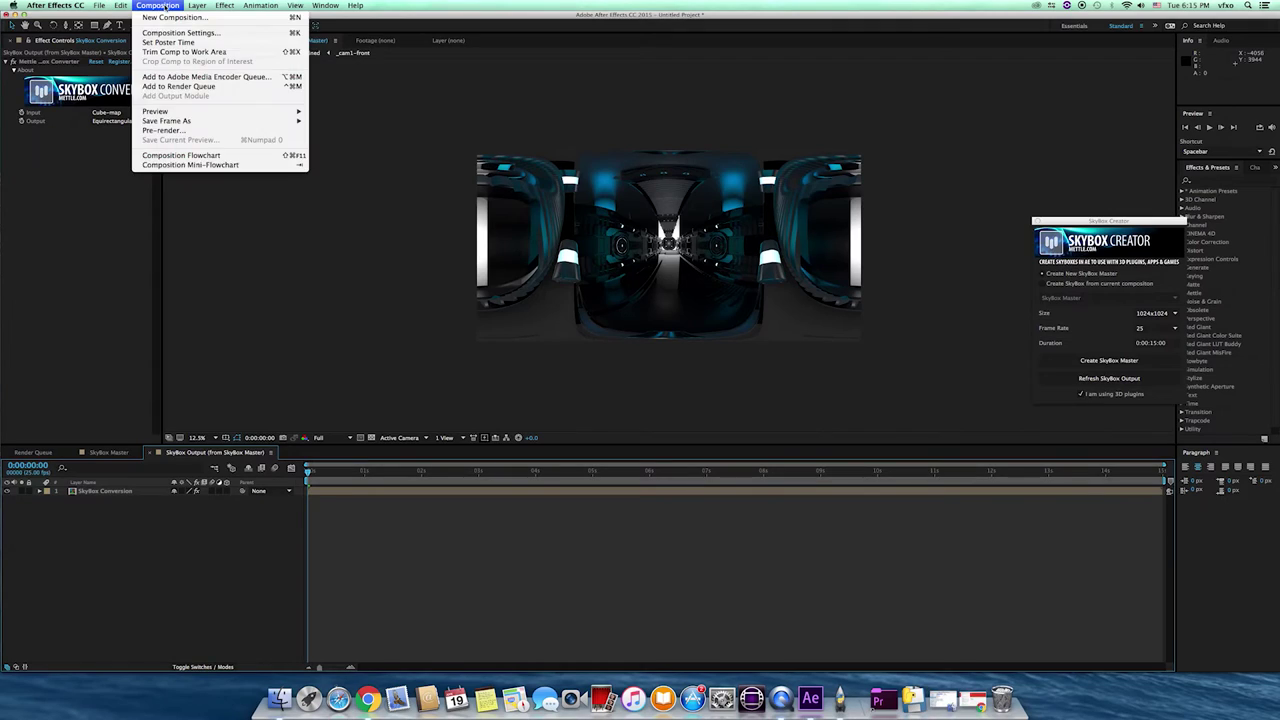
{"action": "left_click", "coordinate": [205, 78]}
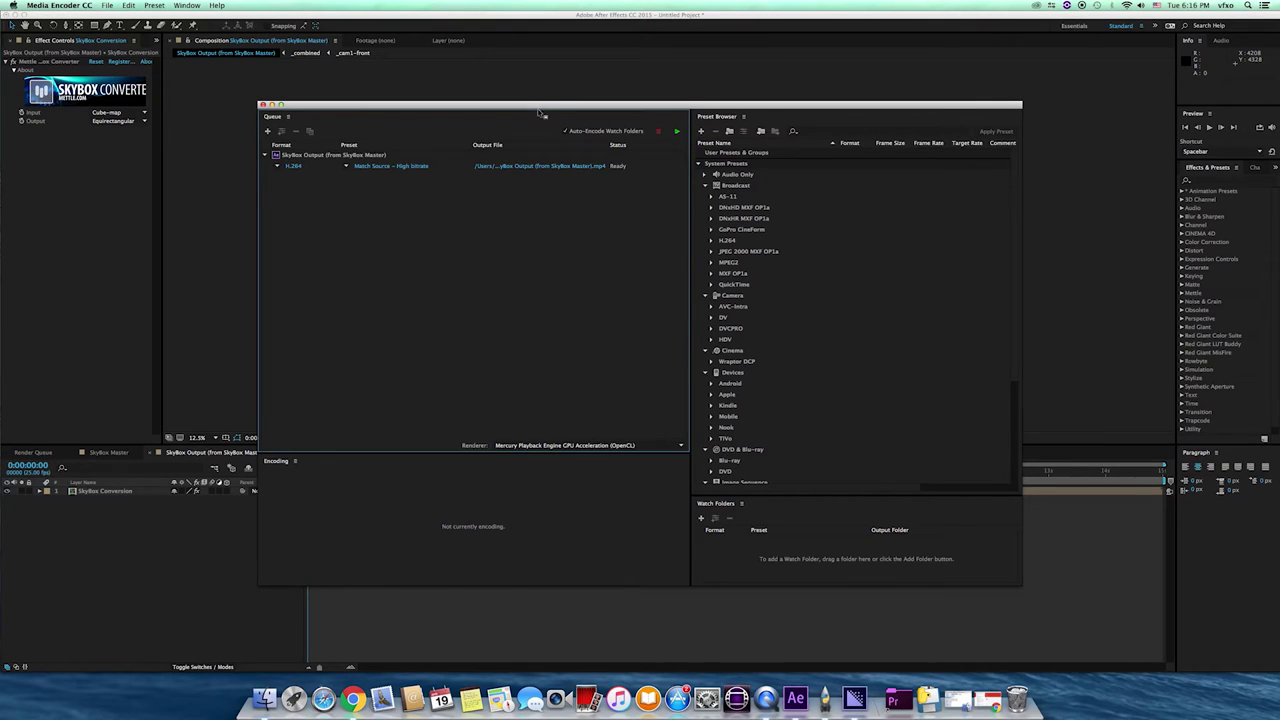
Step: Keep H.264 format and set the output folder to Documents/vfxo/vfxo tutorials/360/master
{"action": "left_click", "coordinate": [278, 167]}
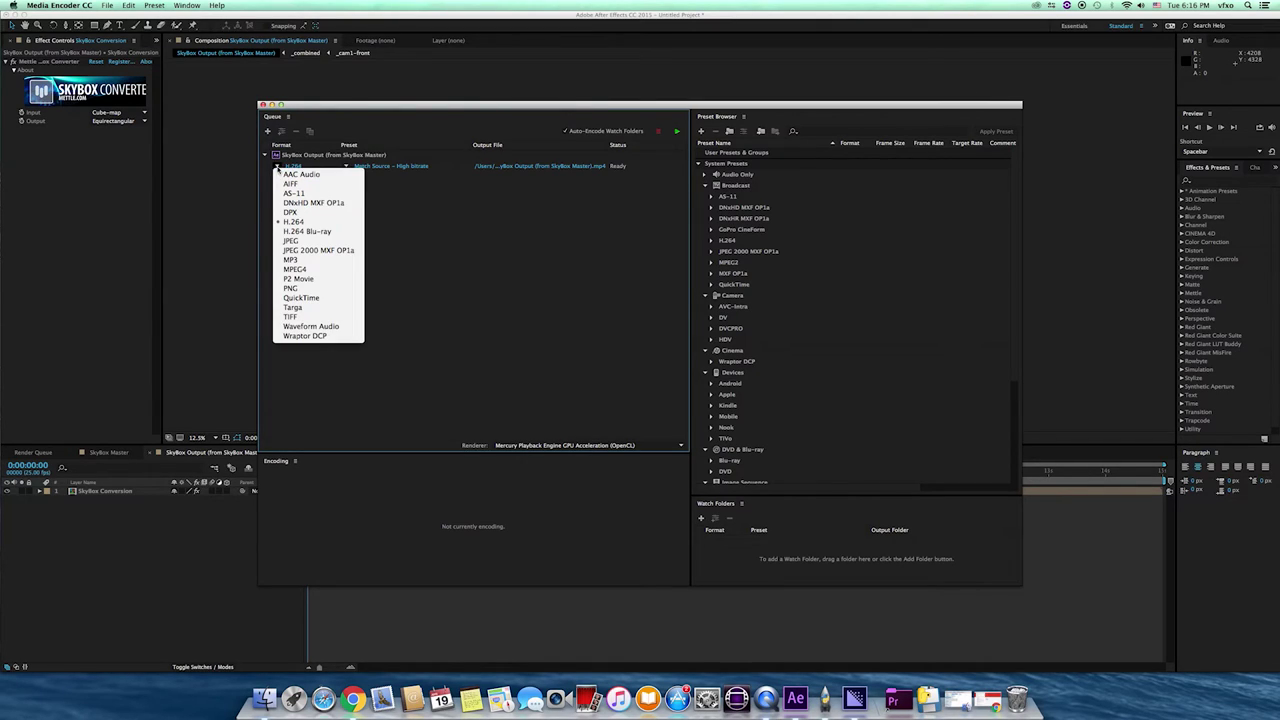
{"action": "left_click", "coordinate": [292, 221]}
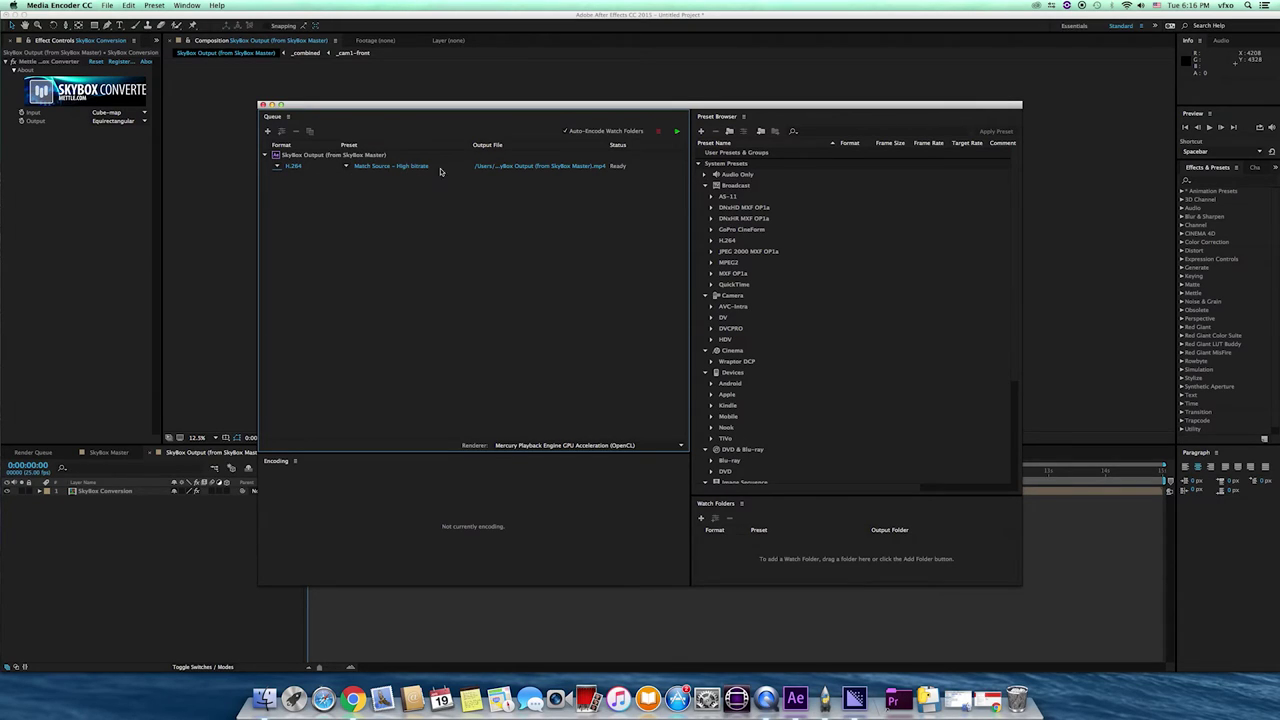
{"action": "left_click", "coordinate": [563, 168]}
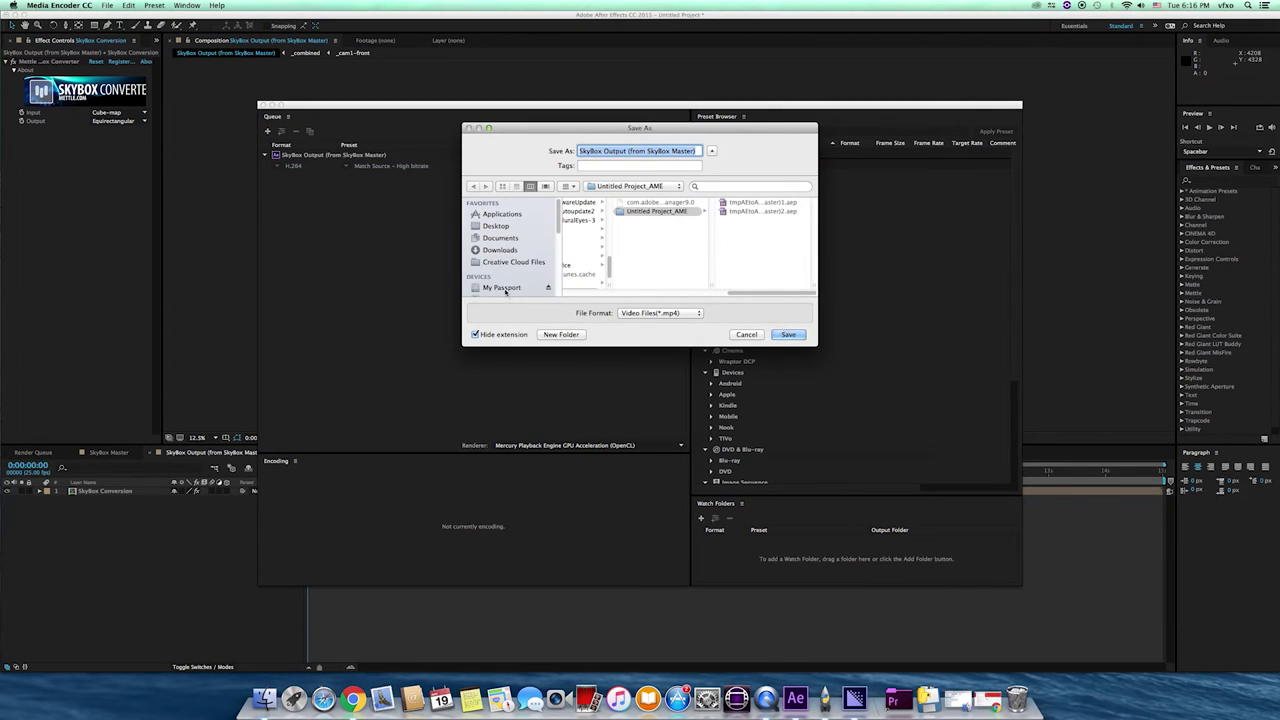
{"action": "left_click", "coordinate": [497, 238]}
{"action": "scroll", "coordinate": [584, 262], "scroll_direction": "down", "scroll_amount": 2}
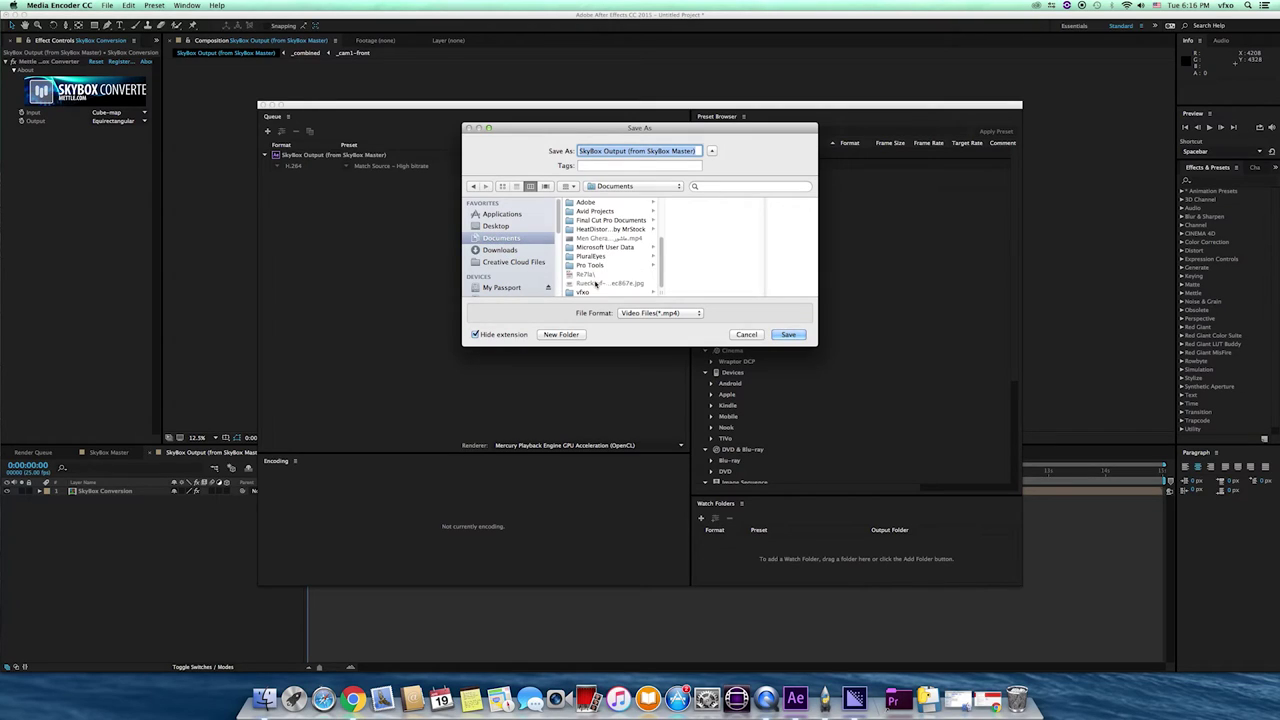
{"action": "left_click", "coordinate": [590, 292]}
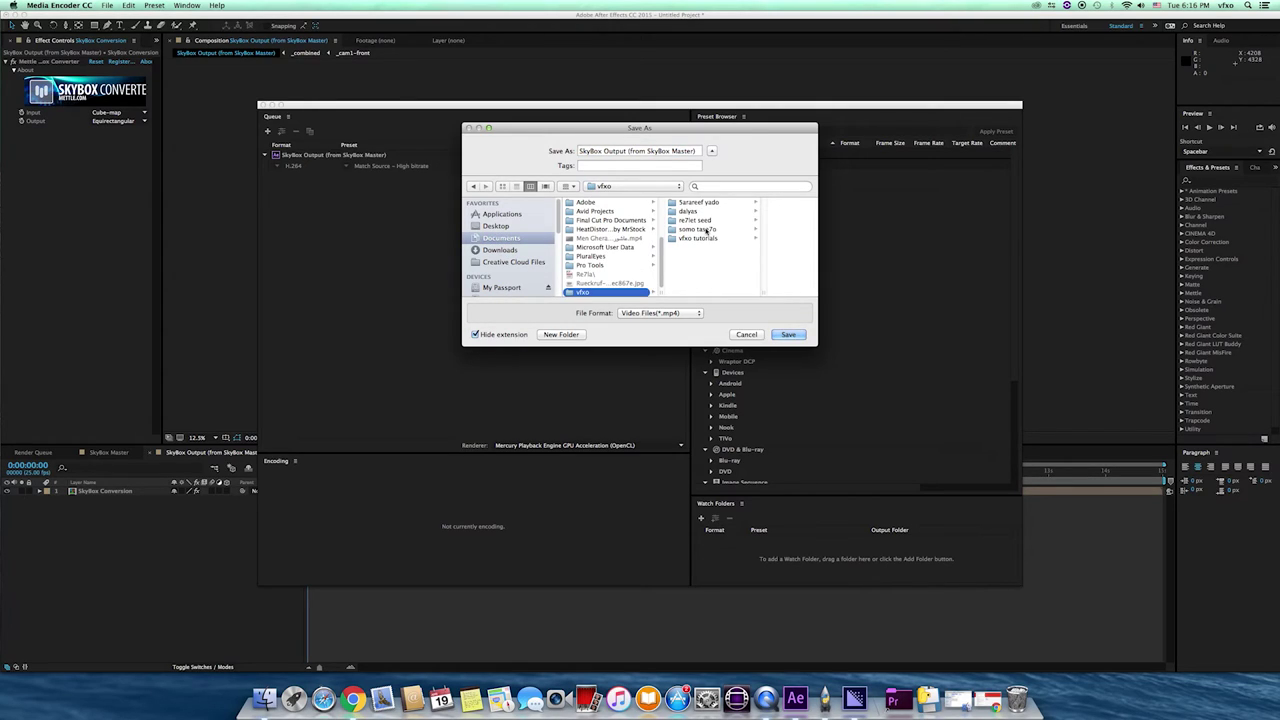
{"action": "left_click", "coordinate": [705, 240]}
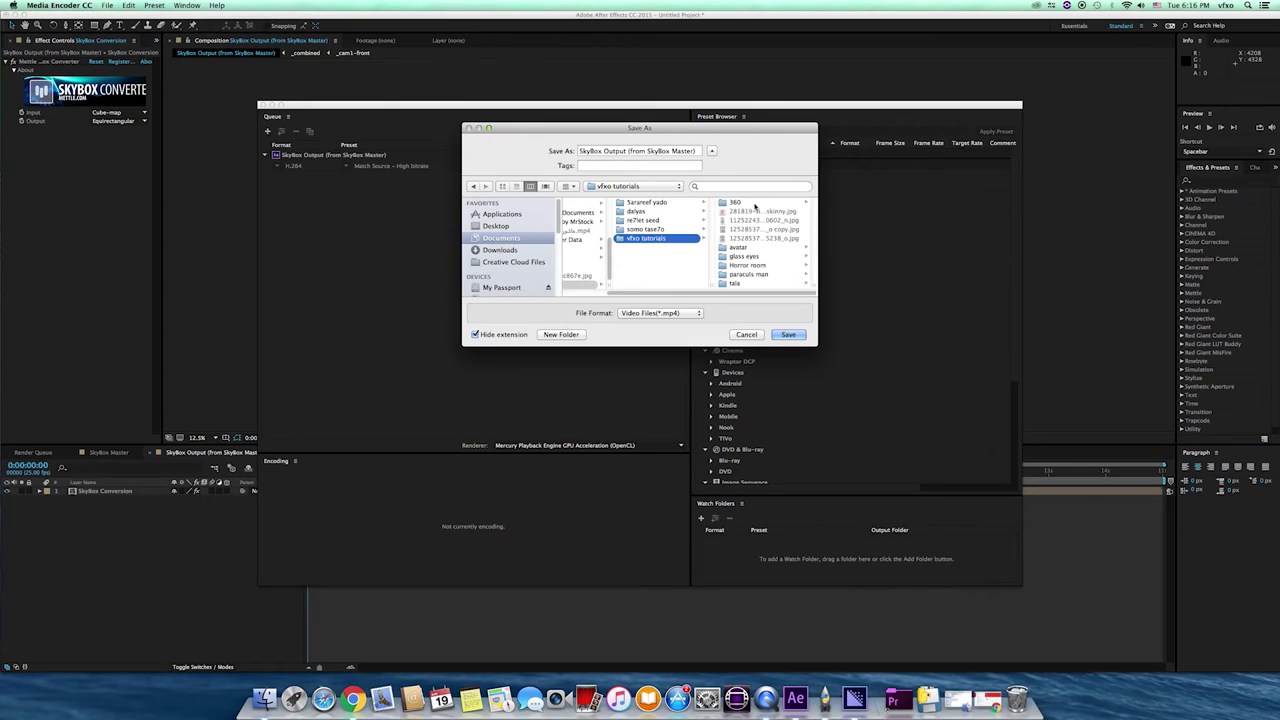
{"action": "left_click", "coordinate": [735, 203]}
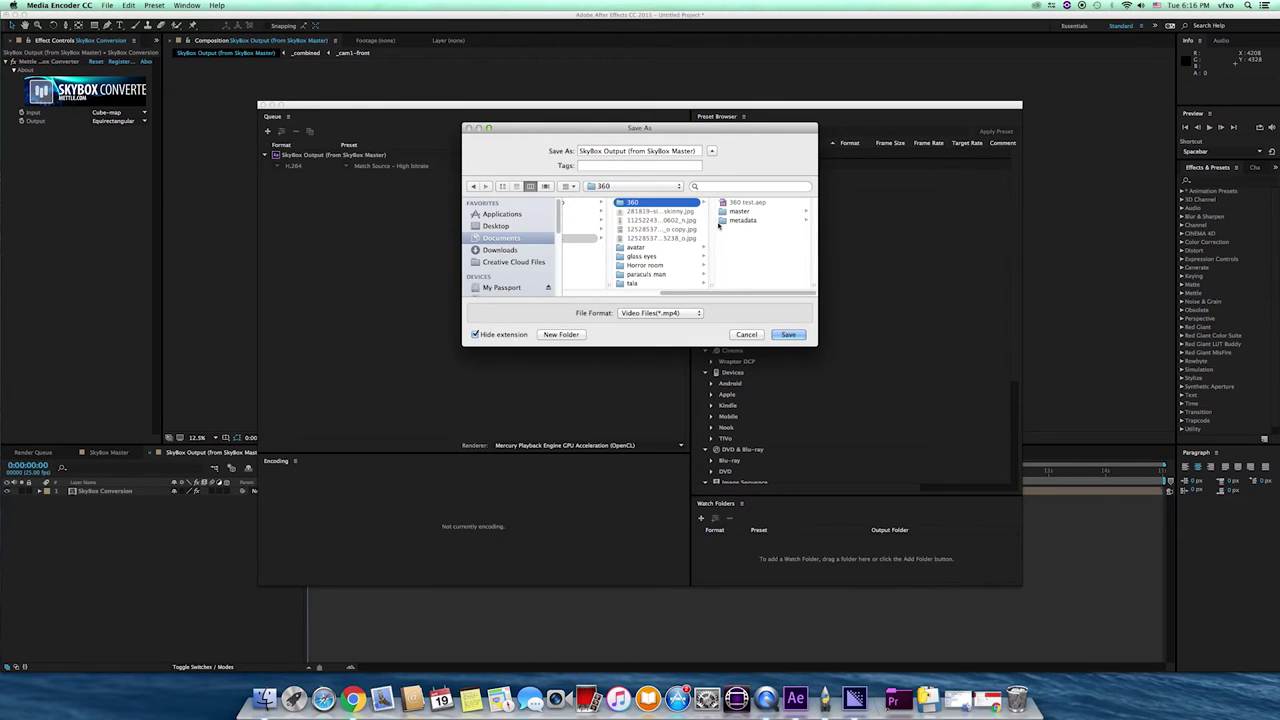
{"action": "left_click", "coordinate": [738, 211]}
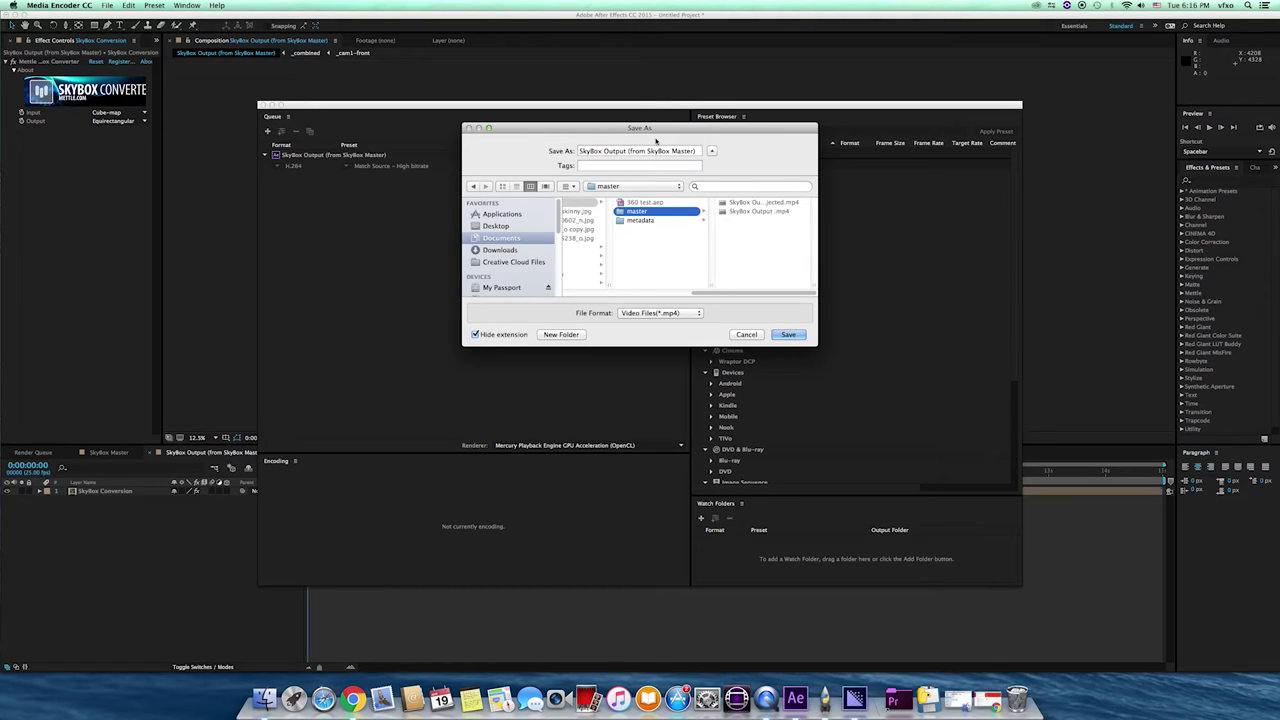
Step: Rename the output file to 'SkyBox Output tutorial' and confirm
{"action": "left_click", "coordinate": [697, 150]}
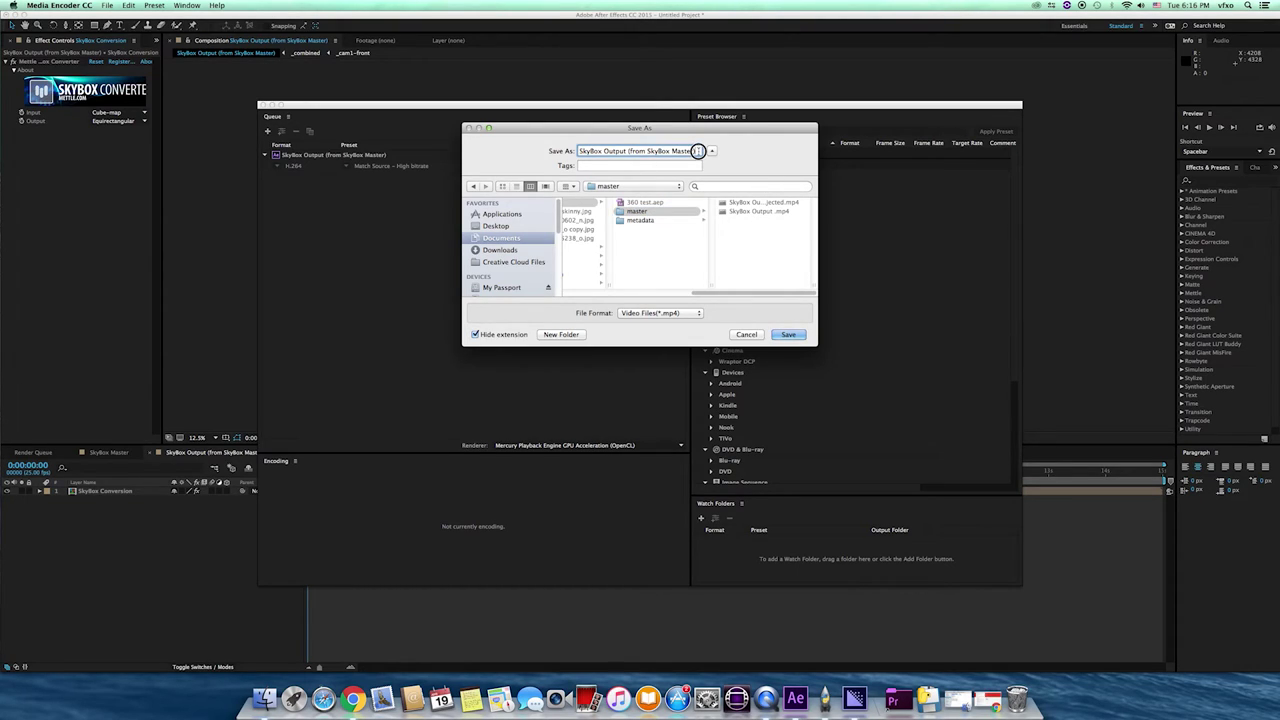
{"action": "left_click_drag", "start_coordinate": [699, 150], "coordinate": [628, 150]}
{"action": "key", "text": "BackSpace"}
{"action": "type", "text": "tutorial"}
{"action": "key", "text": "Return"}
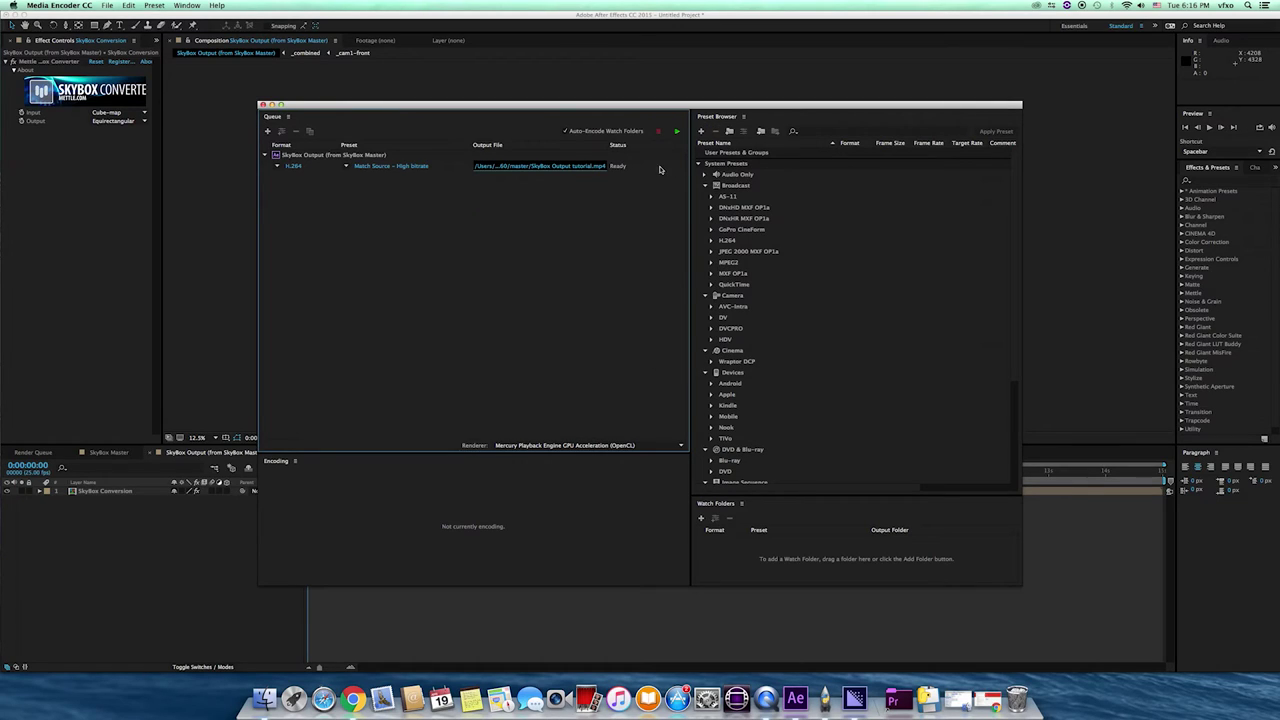
Step: Start the Media Encoder queue to encode SkyBox Output into the H.264 MP4
{"action": "left_click", "coordinate": [677, 131]}
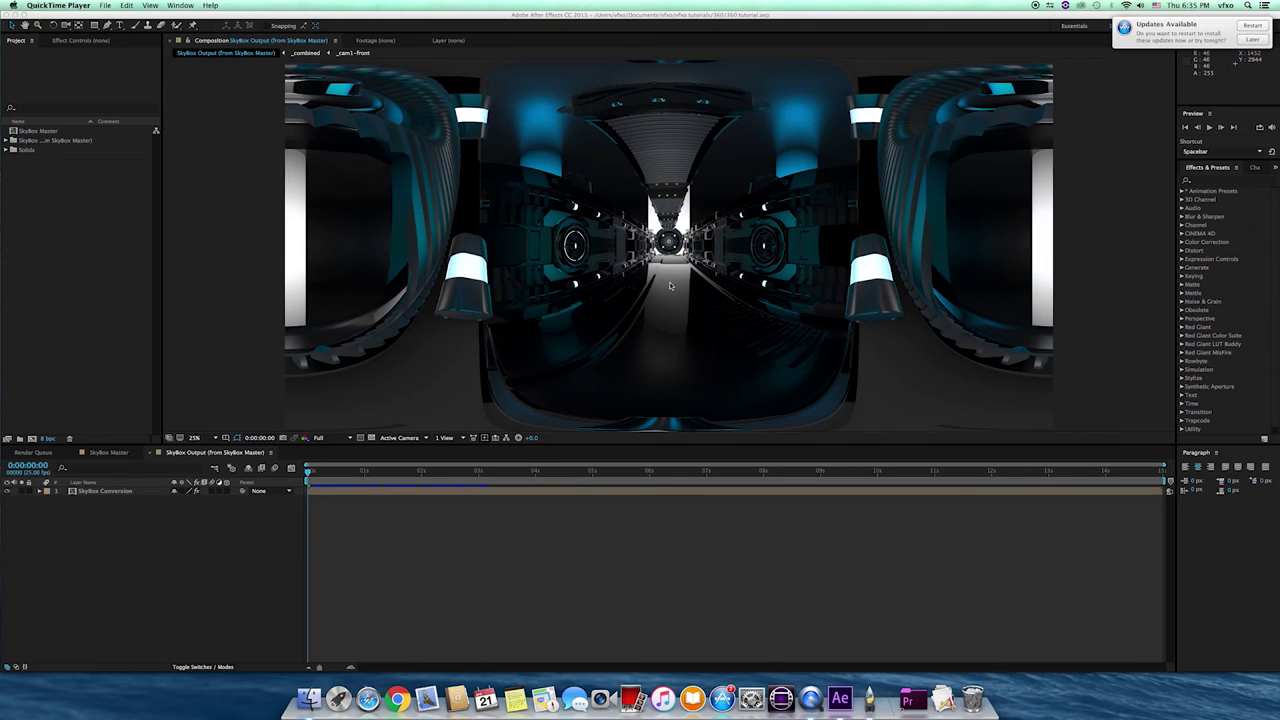
Step: Open the master folder on the VFXo drive in Finder and select the rendered SkyBox Output MP4s
{"action": "left_click", "coordinate": [309, 698]}
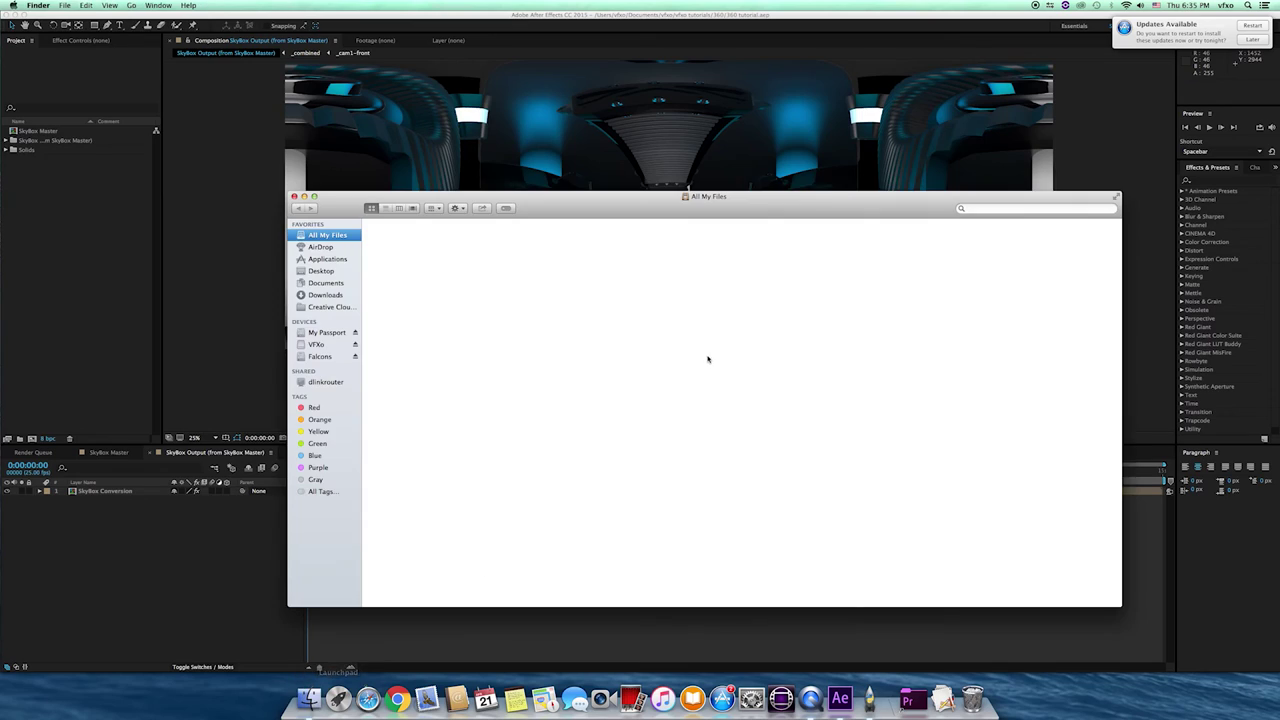
{"action": "left_click", "coordinate": [318, 344]}
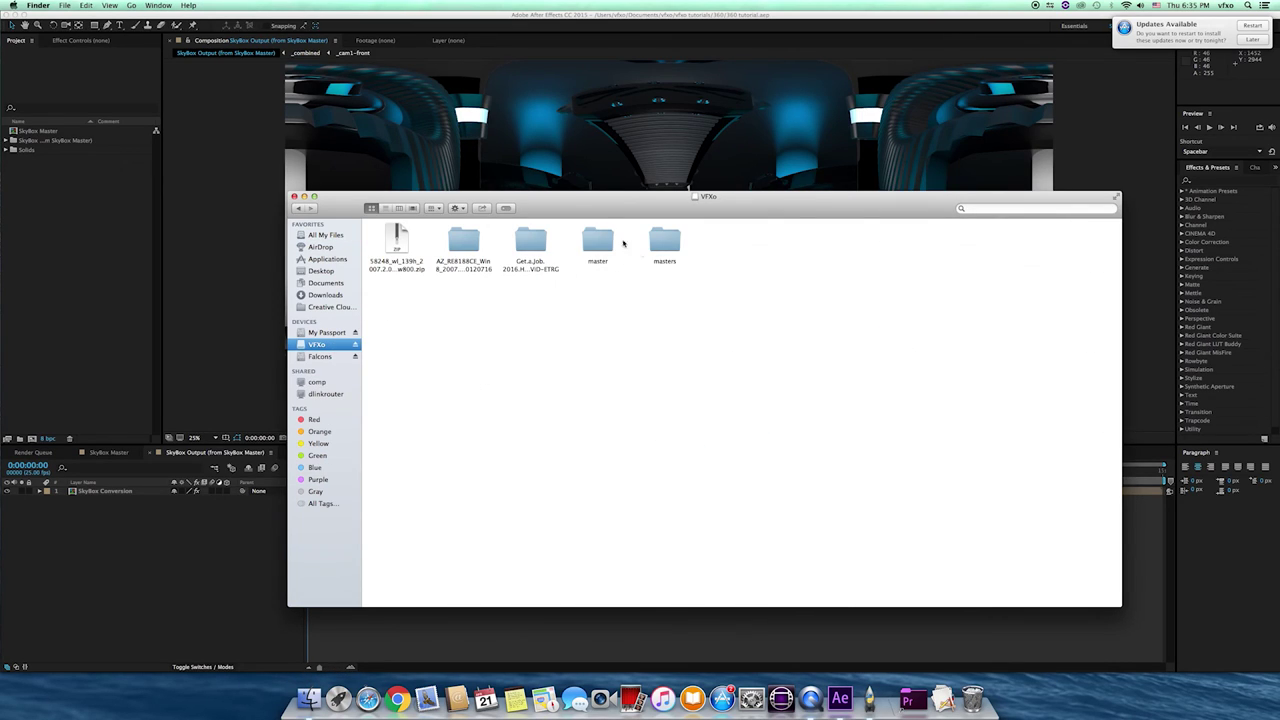
{"action": "double_click", "coordinate": [598, 242]}
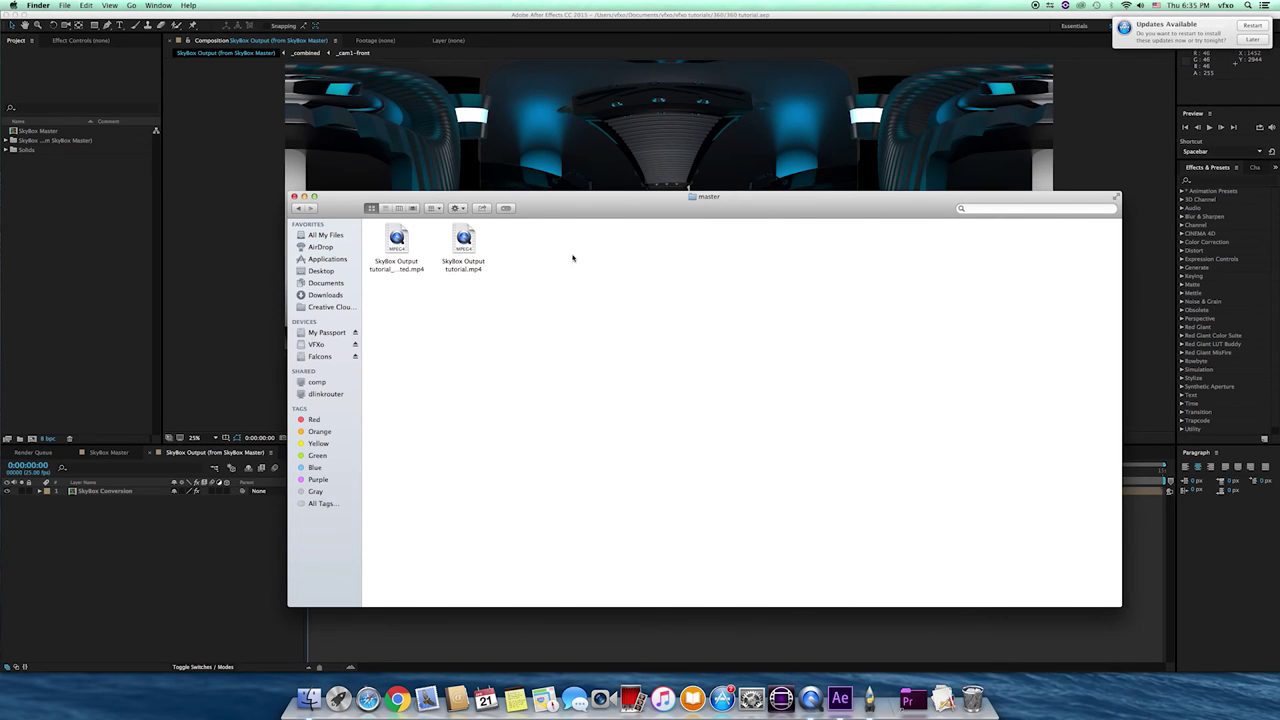
{"action": "left_click", "coordinate": [411, 262]}
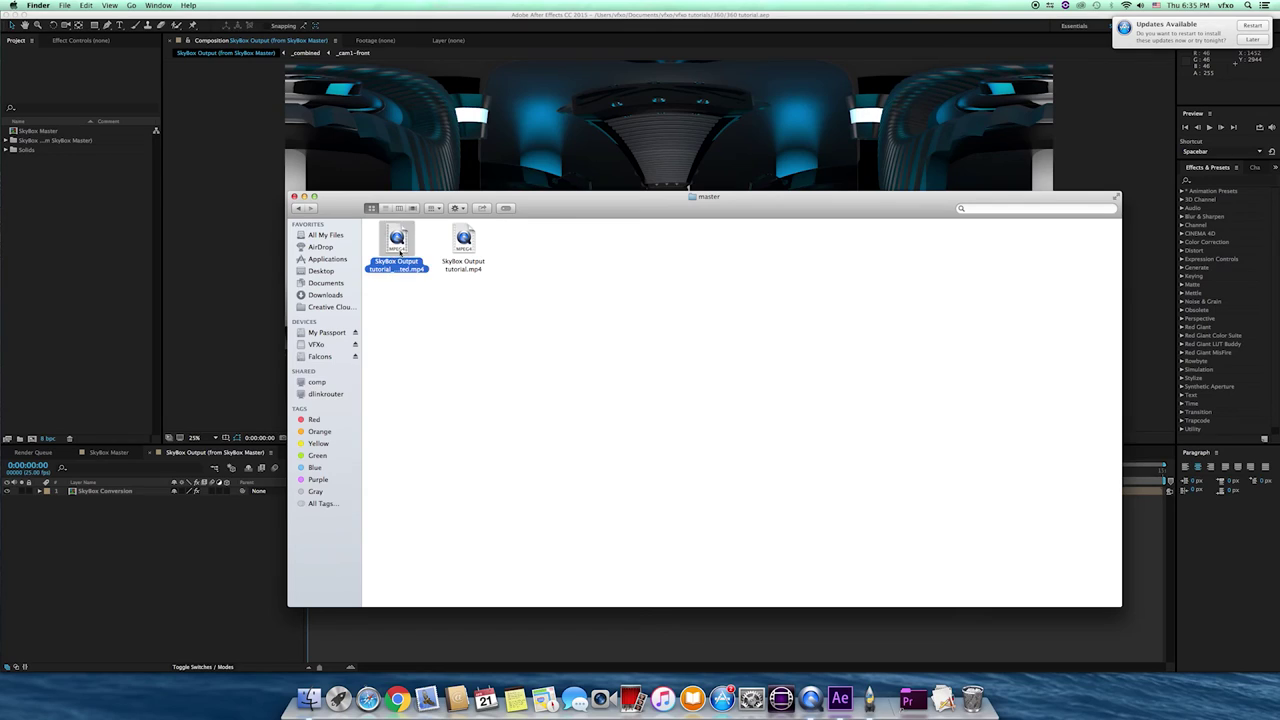
{"action": "left_click", "coordinate": [474, 268]}
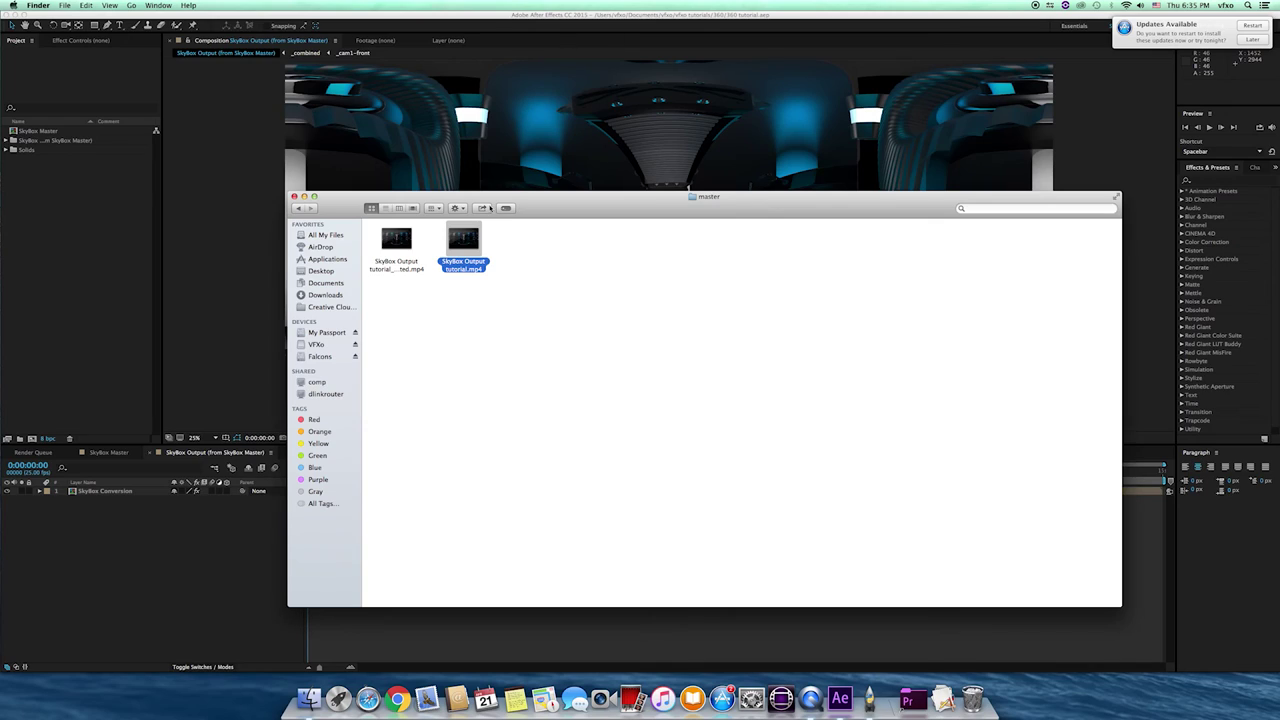
{"action": "mouse_move", "coordinate": [471, 256]}
{"action": "left_click", "coordinate": [398, 252]}
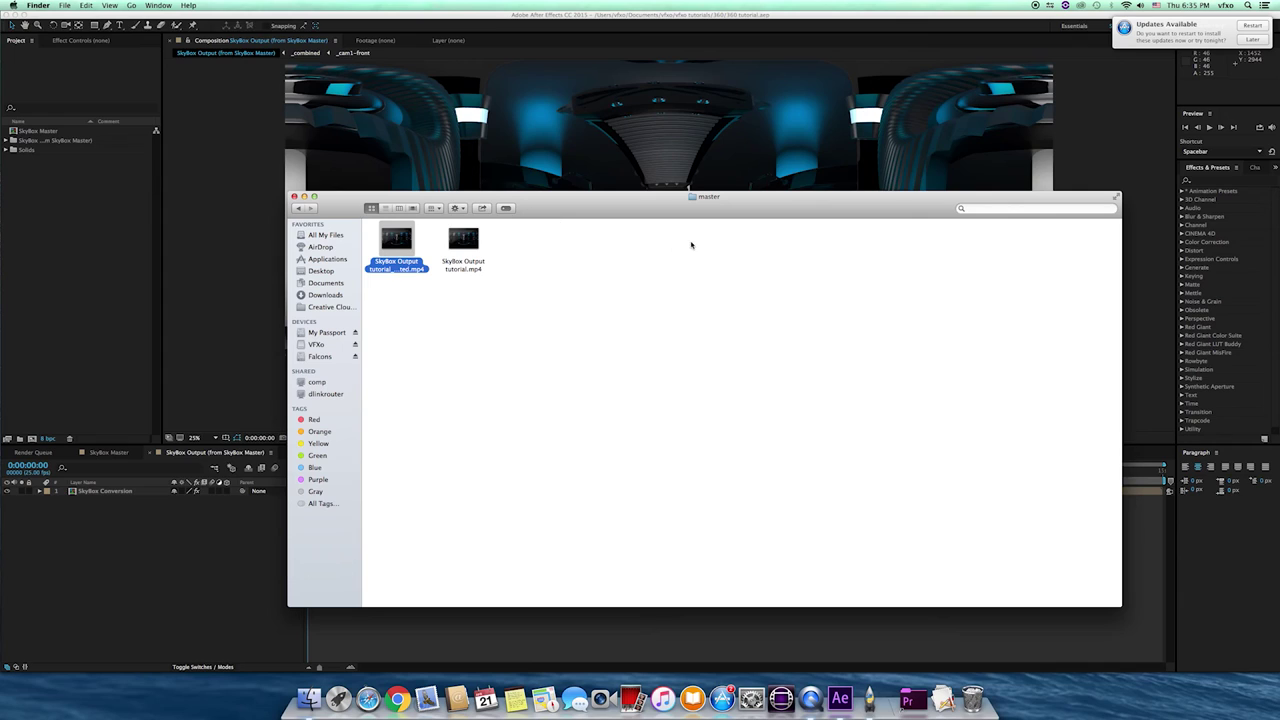
Step: Move the Finder window lower to reveal the corridor comp and clear the file selection
{"action": "left_click_drag", "start_coordinate": [710, 199], "coordinate": [699, 310]}
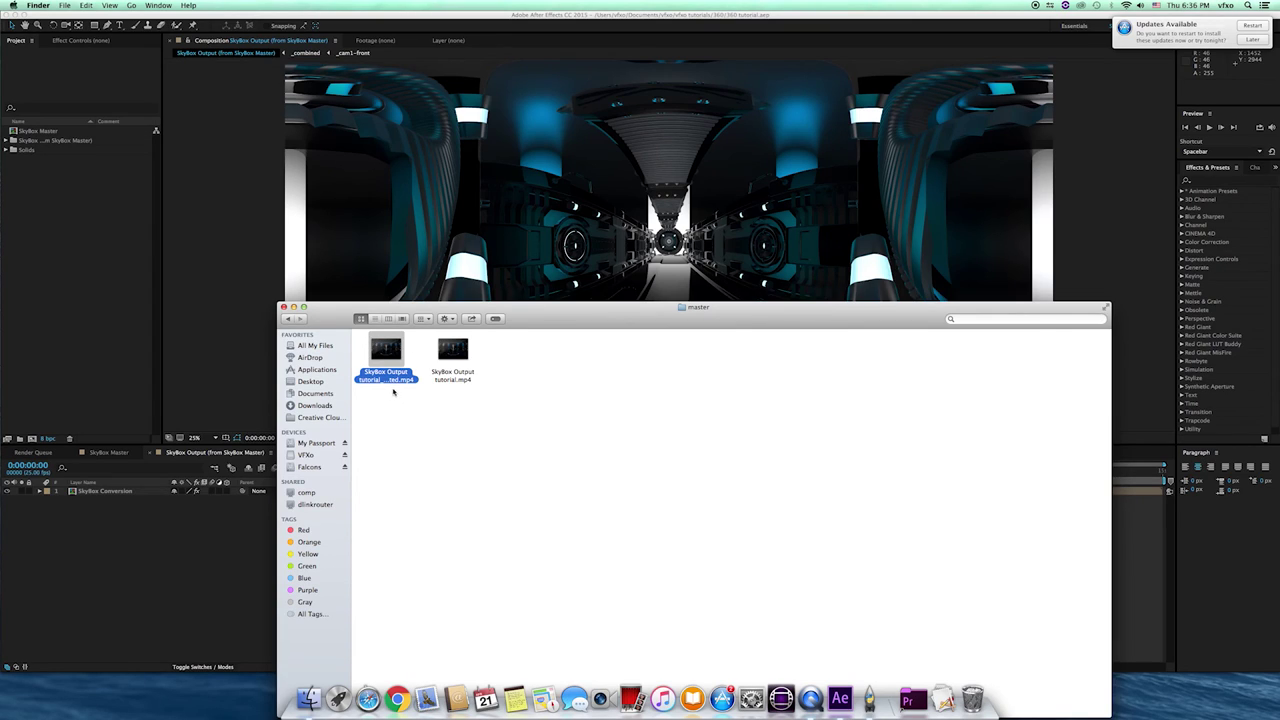
{"action": "left_click", "coordinate": [395, 415]}
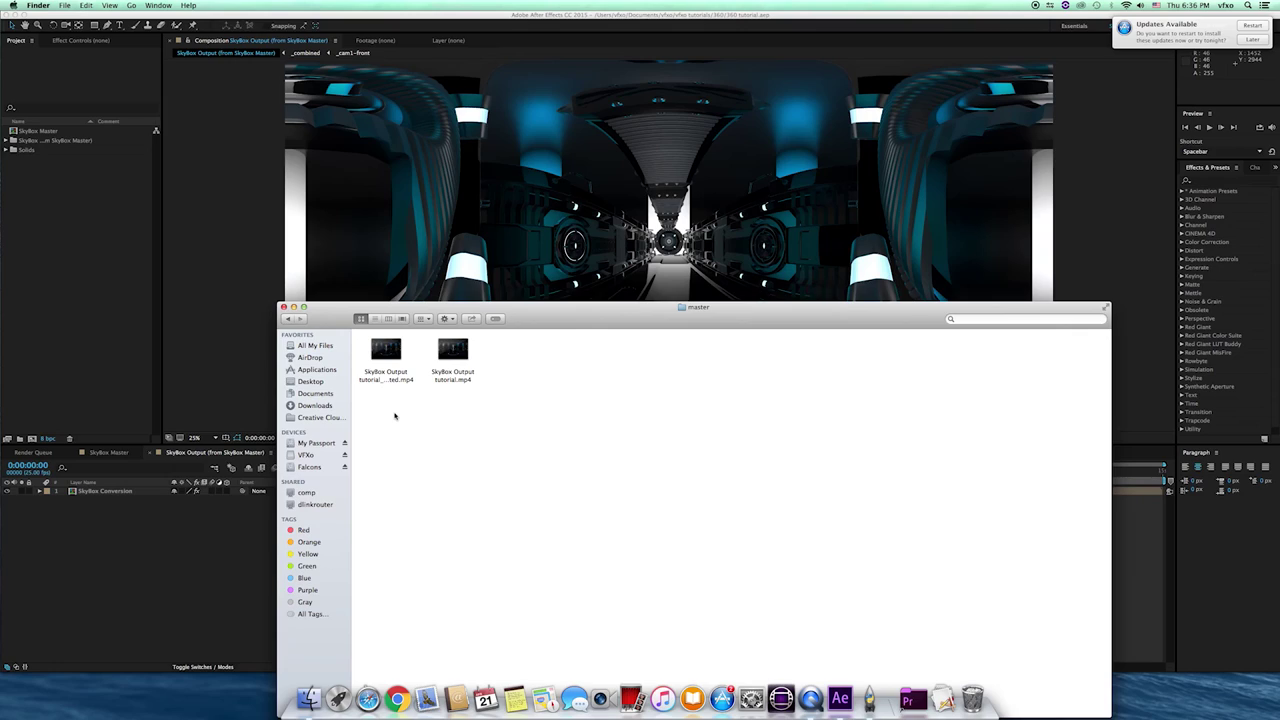